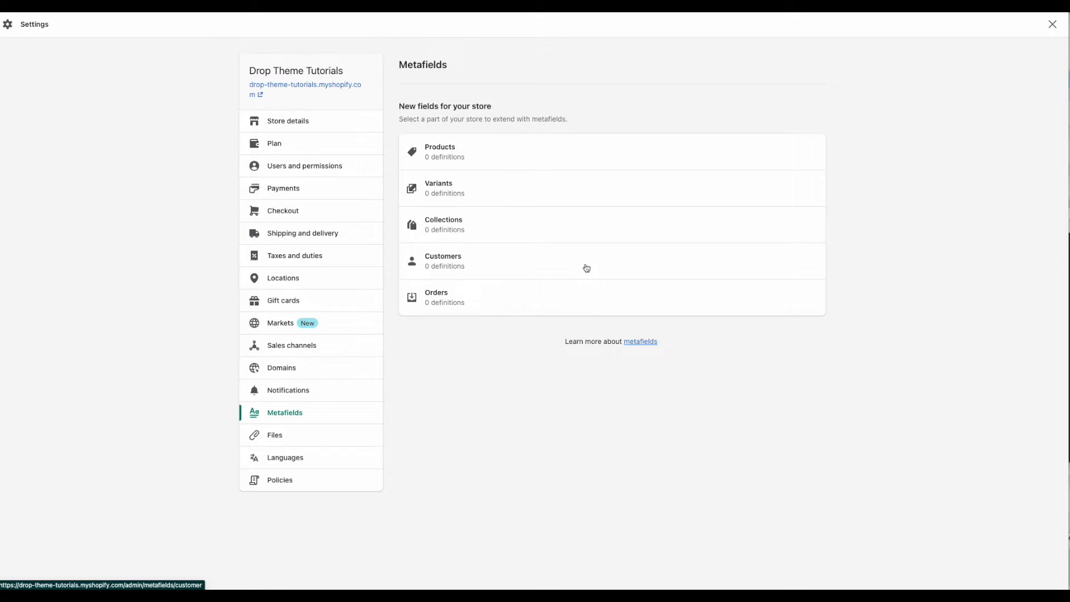
Step: Start a new product metafield definition and name it "Launch"
{"action": "left_click", "coordinate": [449, 156]}
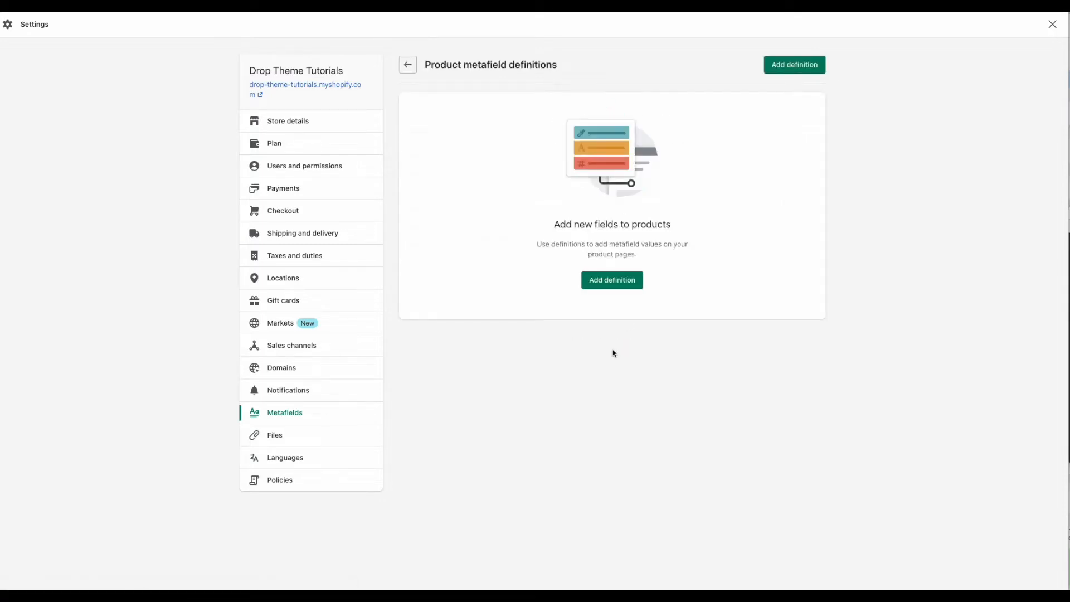
{"action": "left_click", "coordinate": [615, 284]}
{"action": "left_click", "coordinate": [480, 120]}
{"action": "type", "text": "Launch"}
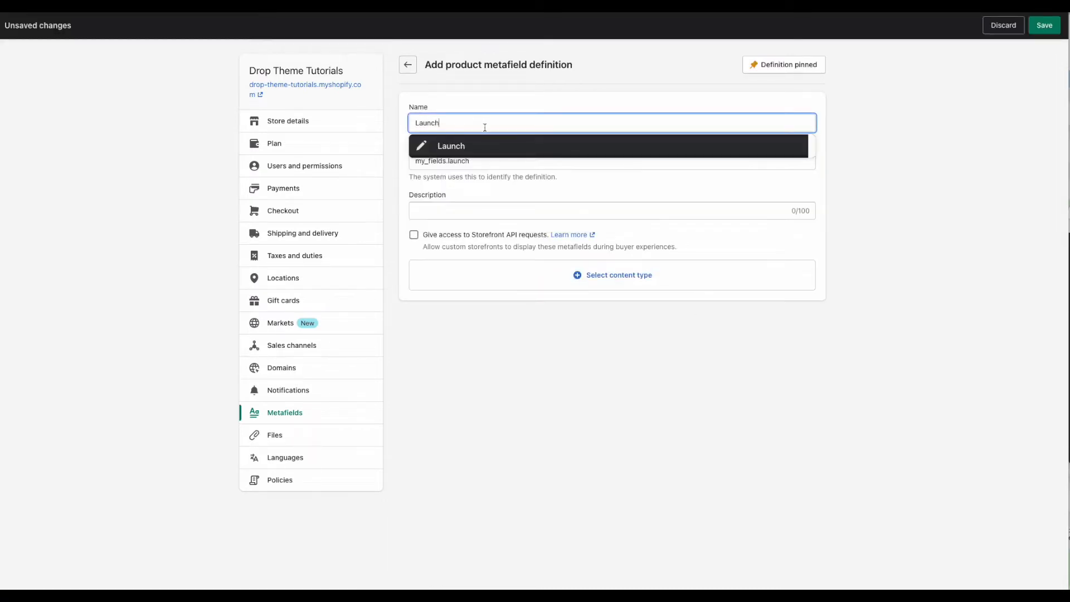
{"action": "left_click", "coordinate": [478, 143]}
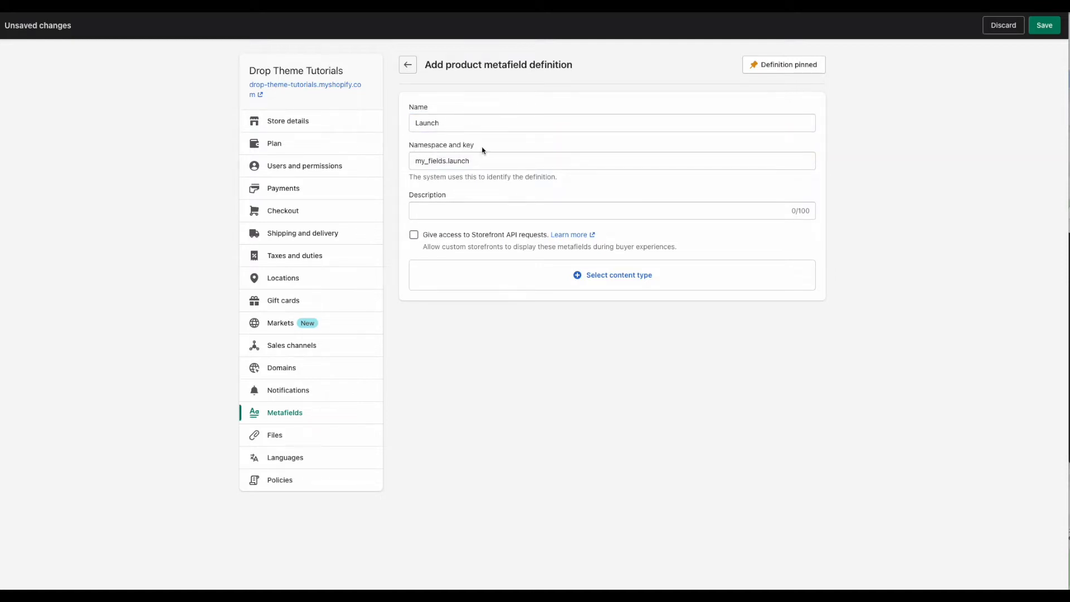
{"action": "left_click_drag", "start_coordinate": [482, 161], "coordinate": [413, 159]}
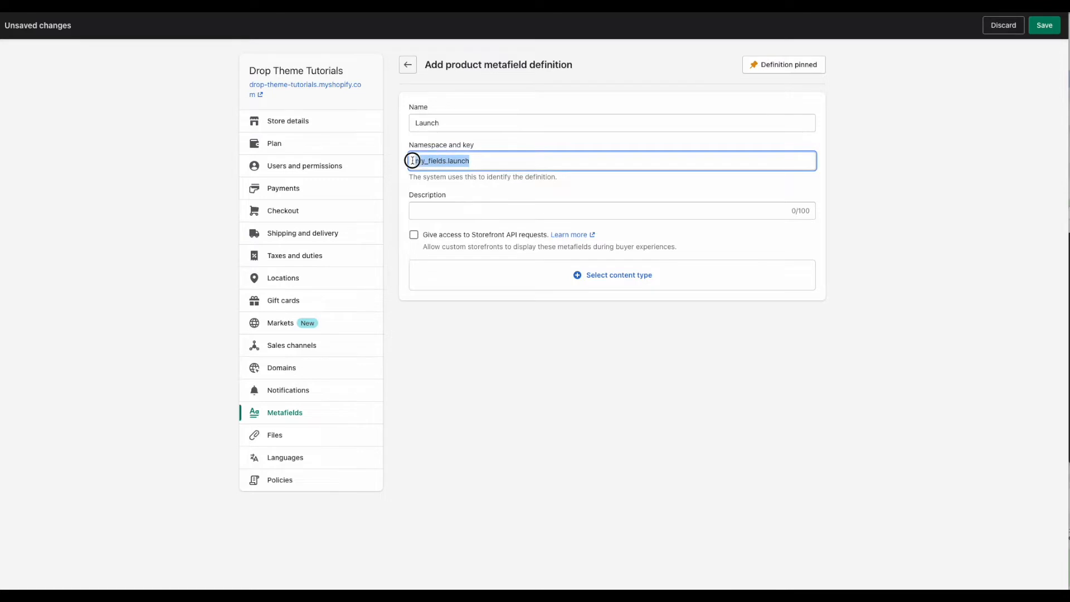
{"action": "left_click", "coordinate": [423, 175]}
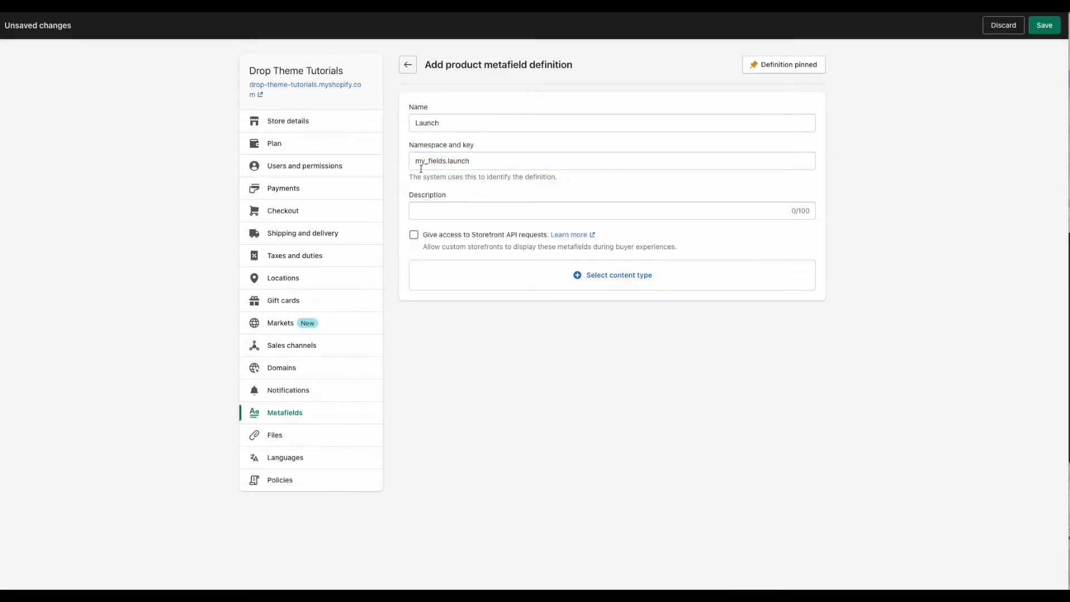
{"action": "double_click", "coordinate": [457, 166]}
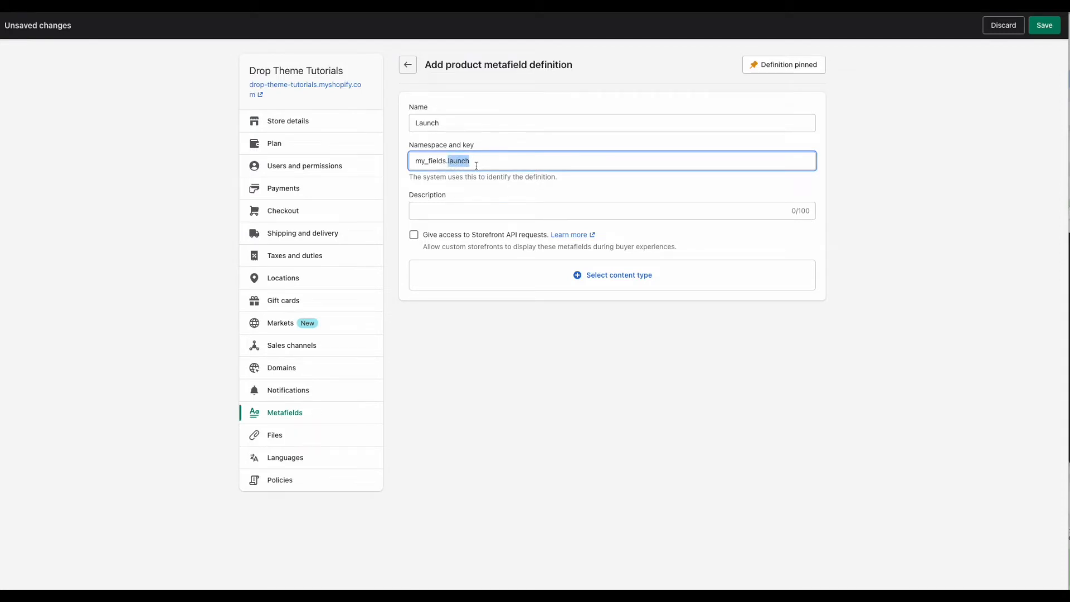
{"action": "left_click", "coordinate": [474, 164]}
{"action": "left_click_drag", "start_coordinate": [446, 161], "coordinate": [477, 160]}
Step: Enter the description "Launch date of product." and set the content type to Date and time, using the Date and time option
{"action": "left_click", "coordinate": [443, 214]}
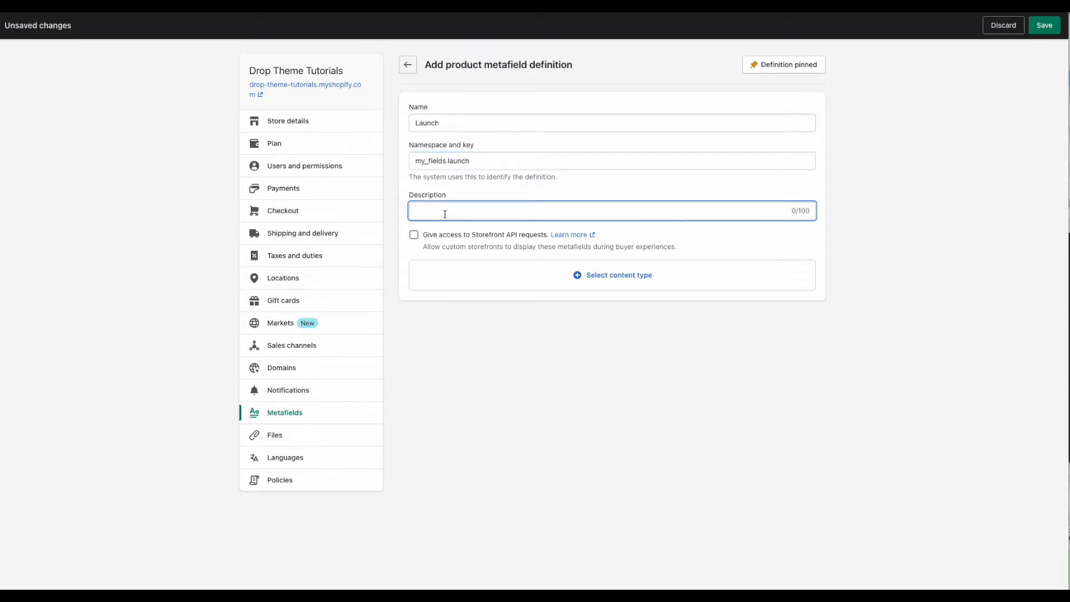
{"action": "type", "text": "Launch date of product"}
{"action": "left_click", "coordinate": [650, 284]}
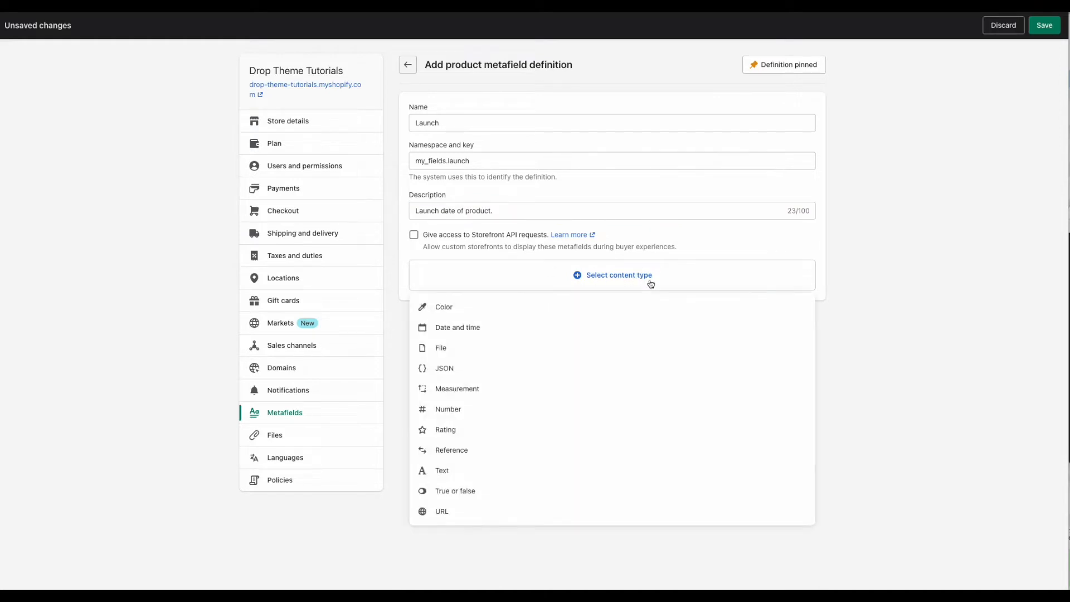
{"action": "left_click", "coordinate": [493, 330]}
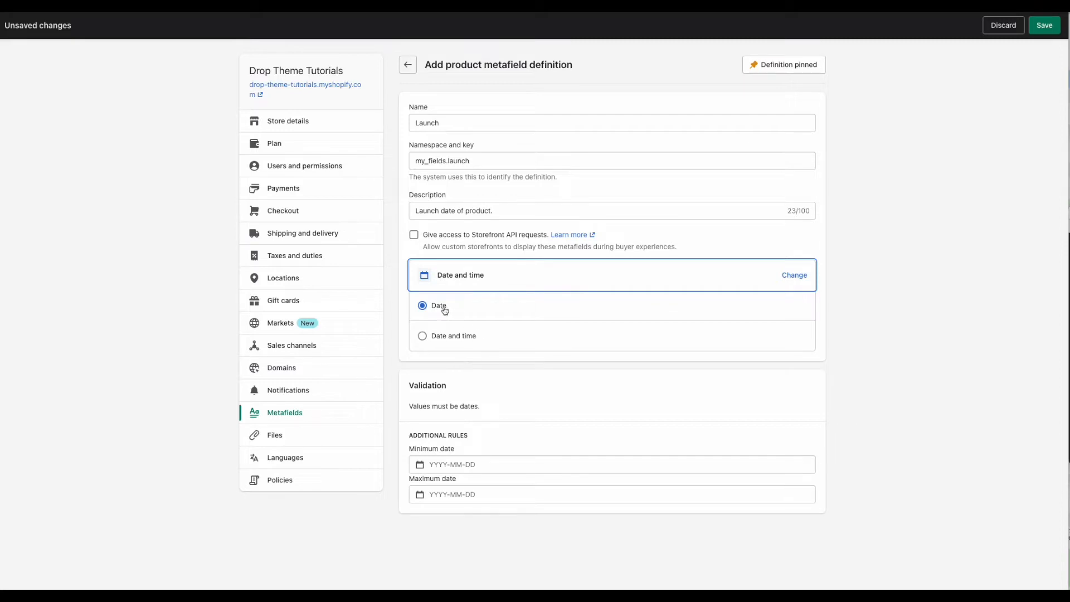
{"action": "left_click", "coordinate": [438, 337]}
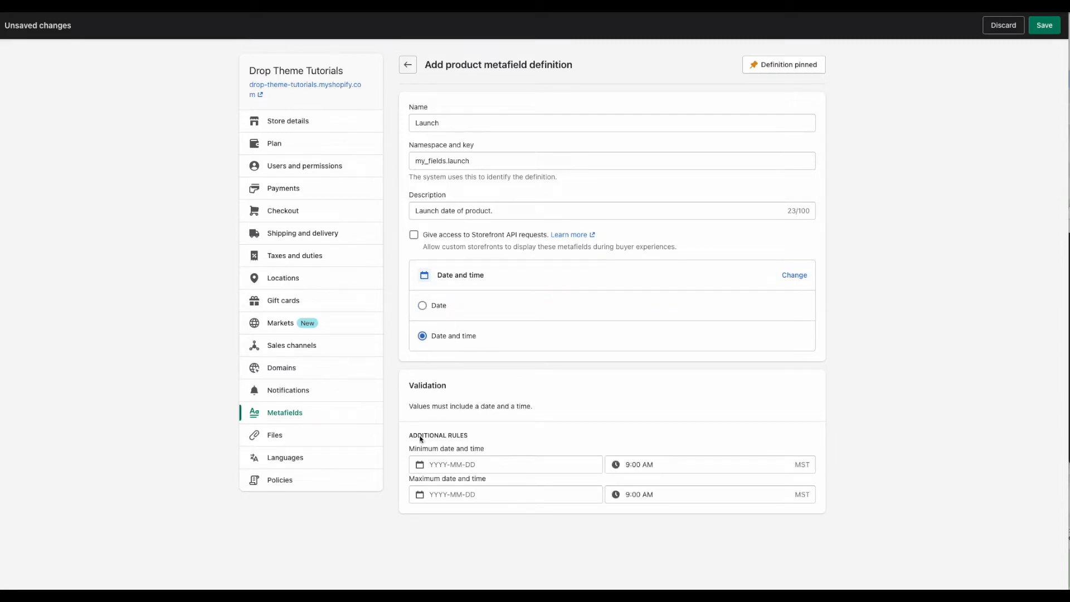
Step: Save the Launch product metafield definition without any minimum or maximum date rules
{"action": "left_click", "coordinate": [723, 467]}
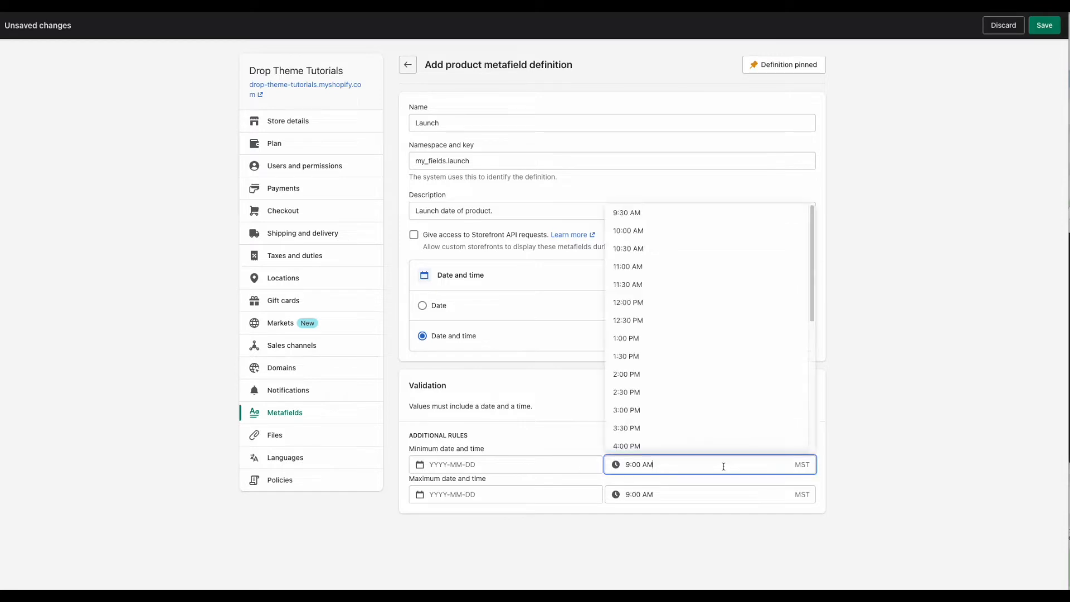
{"action": "left_click", "coordinate": [826, 460]}
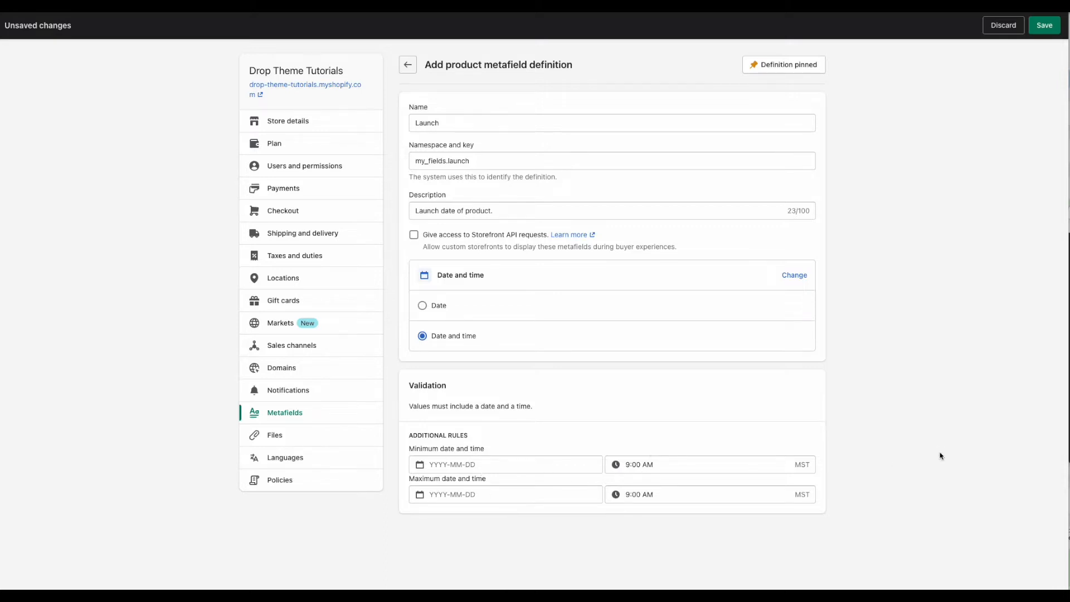
{"action": "double_click", "coordinate": [460, 161]}
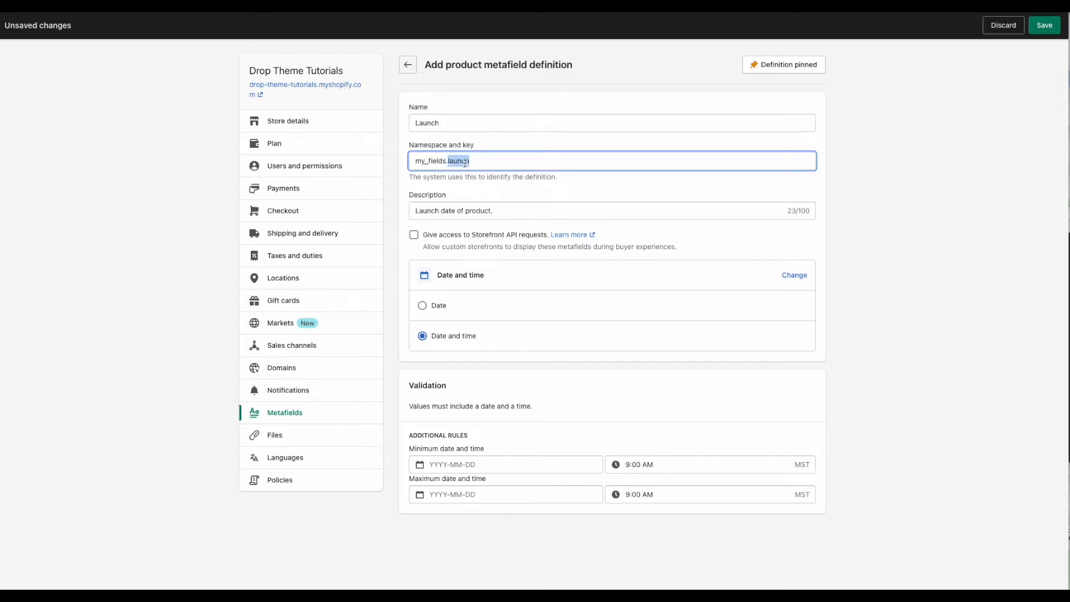
{"action": "left_click", "coordinate": [1043, 25]}
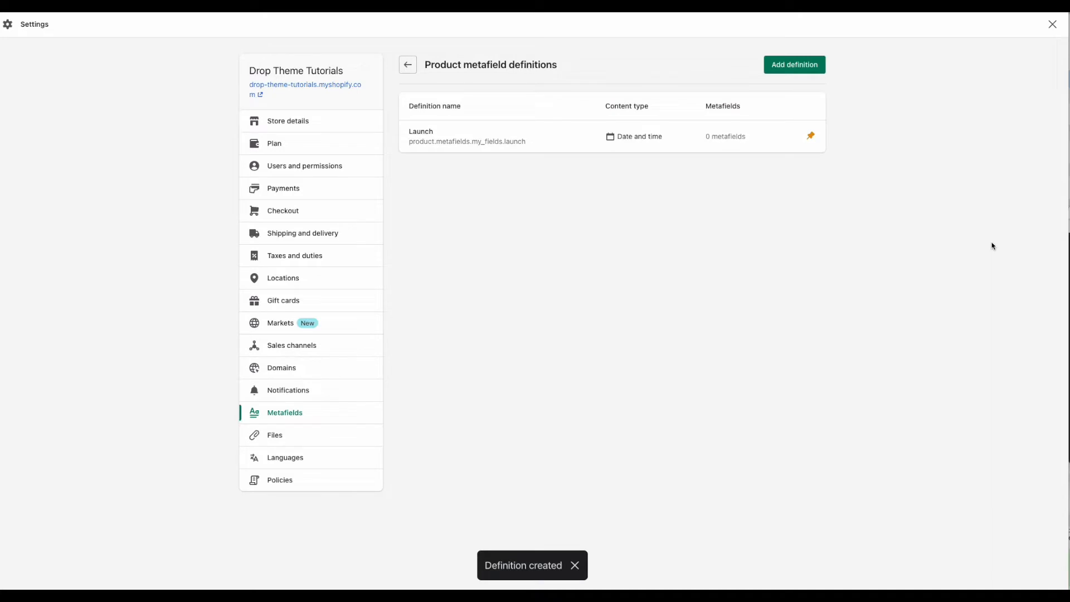
Step: Start a new collection metafield definition named "Launch" with the description "Launch date for collection."
{"action": "left_click", "coordinate": [413, 71]}
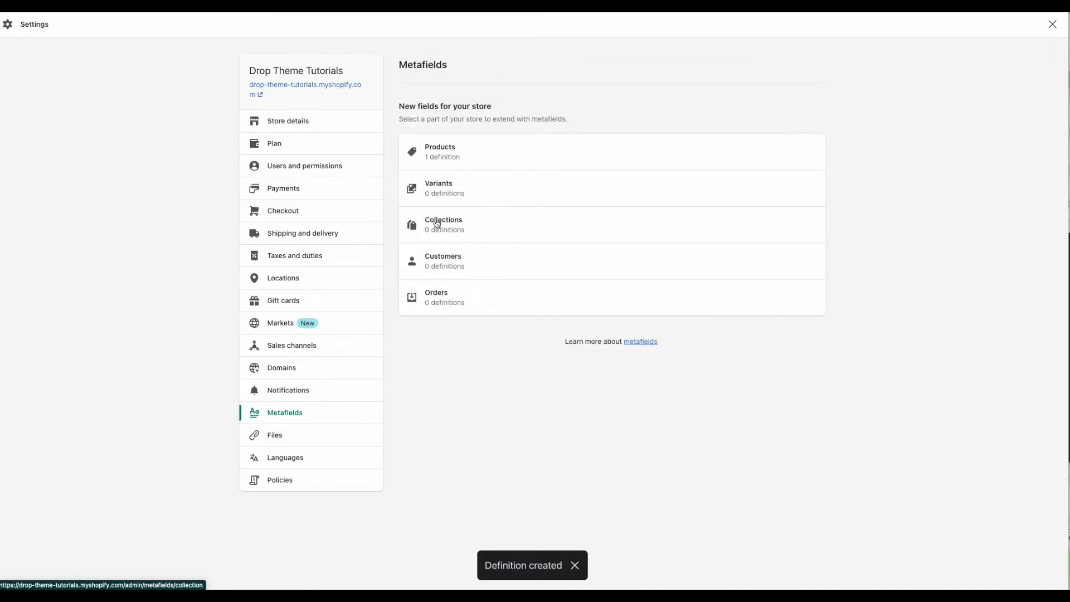
{"action": "left_click", "coordinate": [450, 225]}
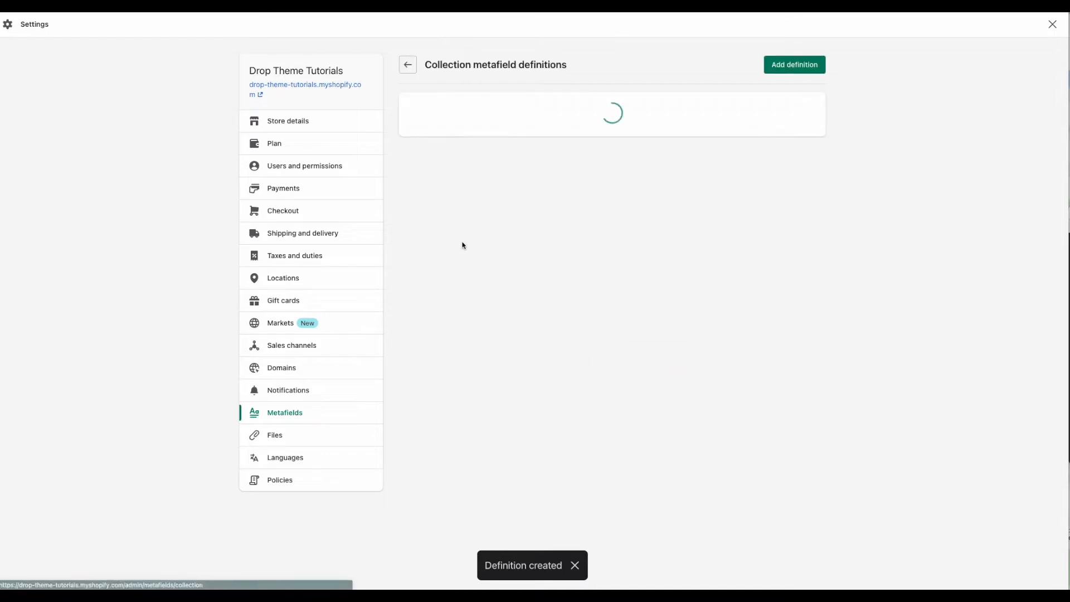
{"action": "left_click", "coordinate": [611, 279]}
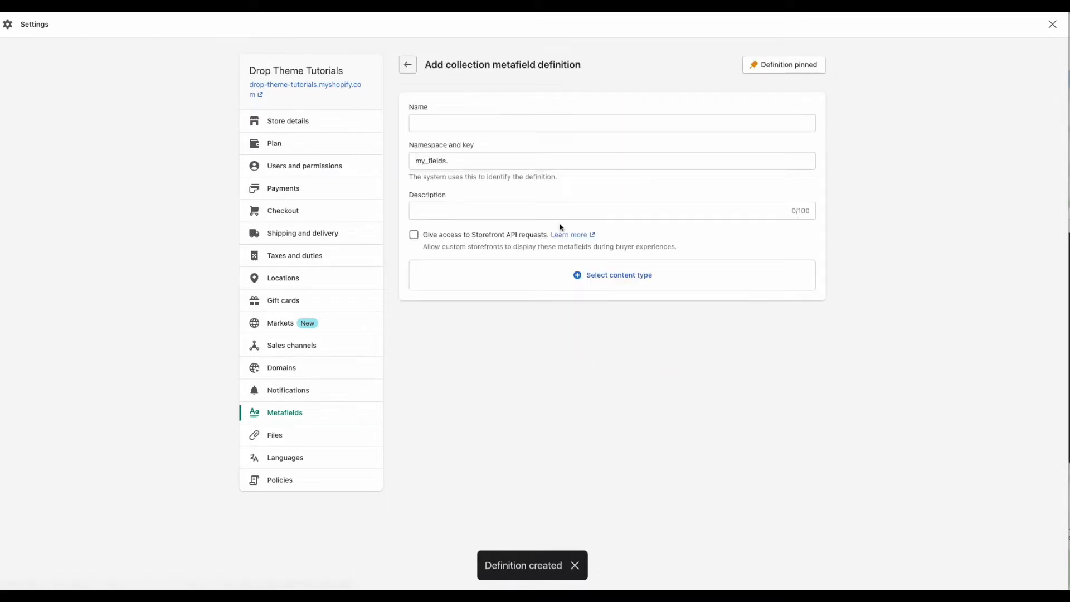
{"action": "left_click", "coordinate": [439, 117]}
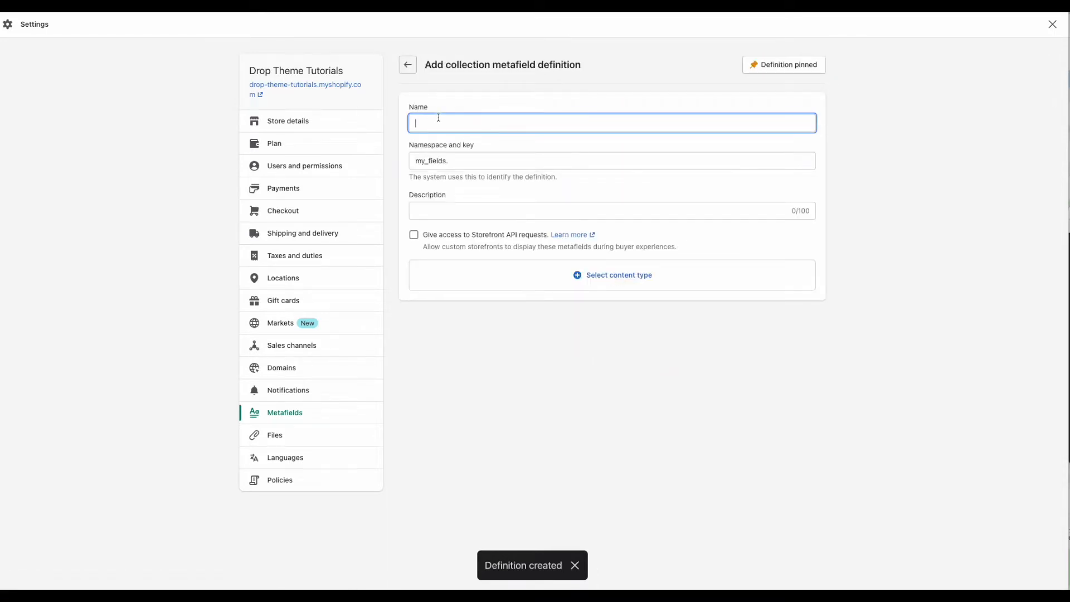
{"action": "type", "text": "Launch"}
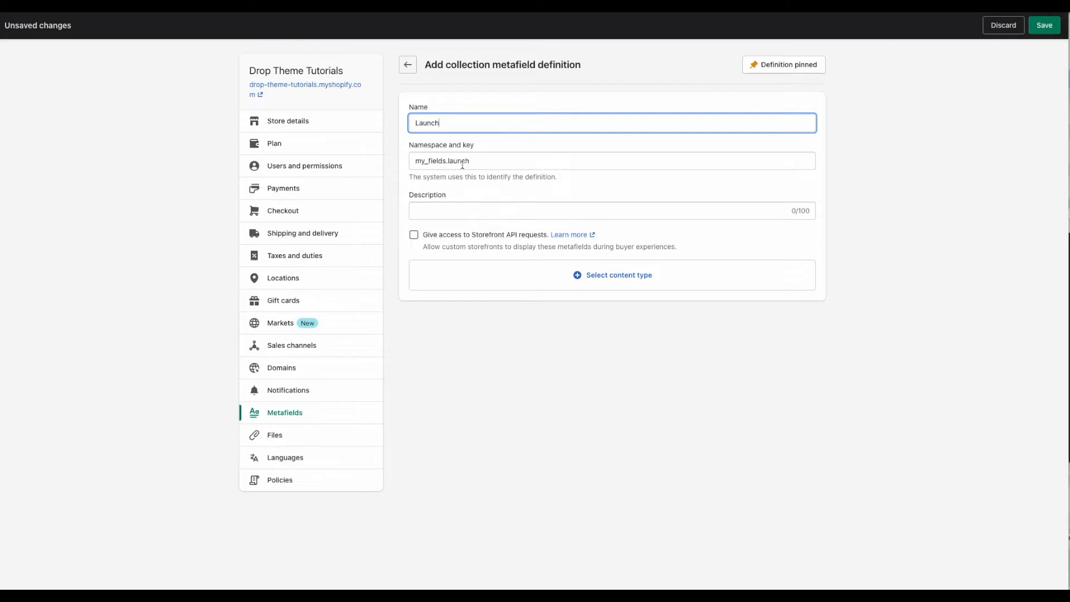
{"action": "left_click", "coordinate": [441, 213]}
{"action": "type", "text": "Launch "}
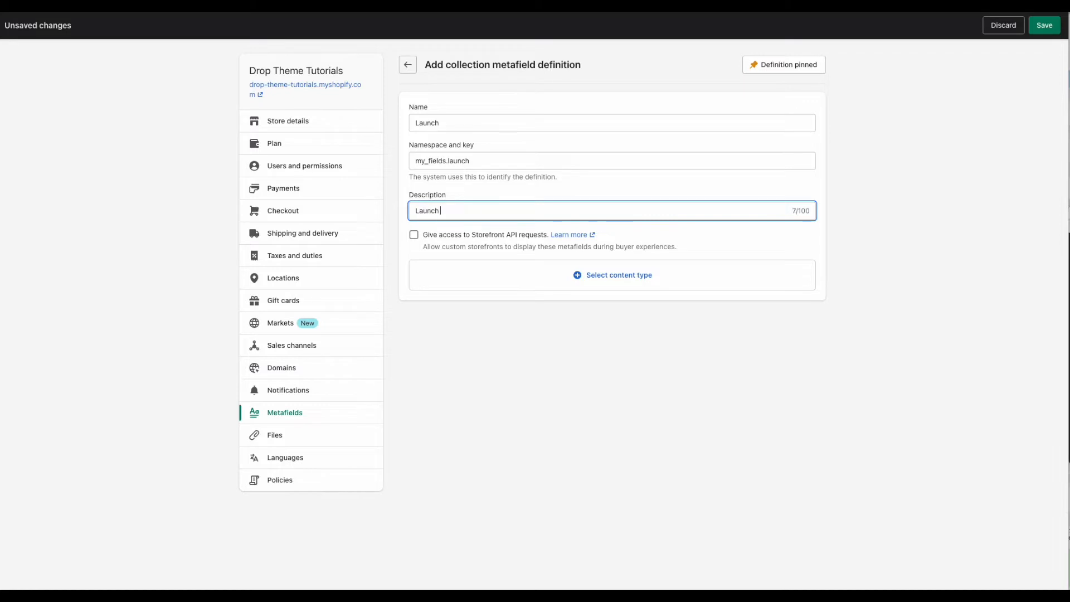
{"action": "type", "text": "date for collection."}
Step: Set the collection metafield's content type to Date and time, using the Date and time option, and save the definition
{"action": "left_click", "coordinate": [543, 281]}
{"action": "left_click", "coordinate": [472, 332]}
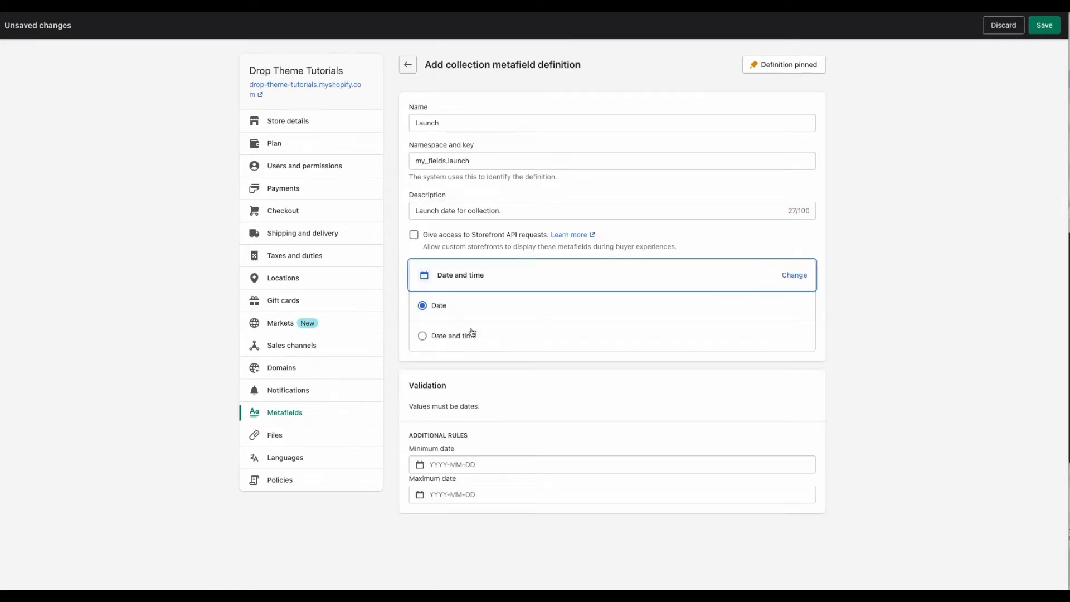
{"action": "left_click", "coordinate": [454, 338]}
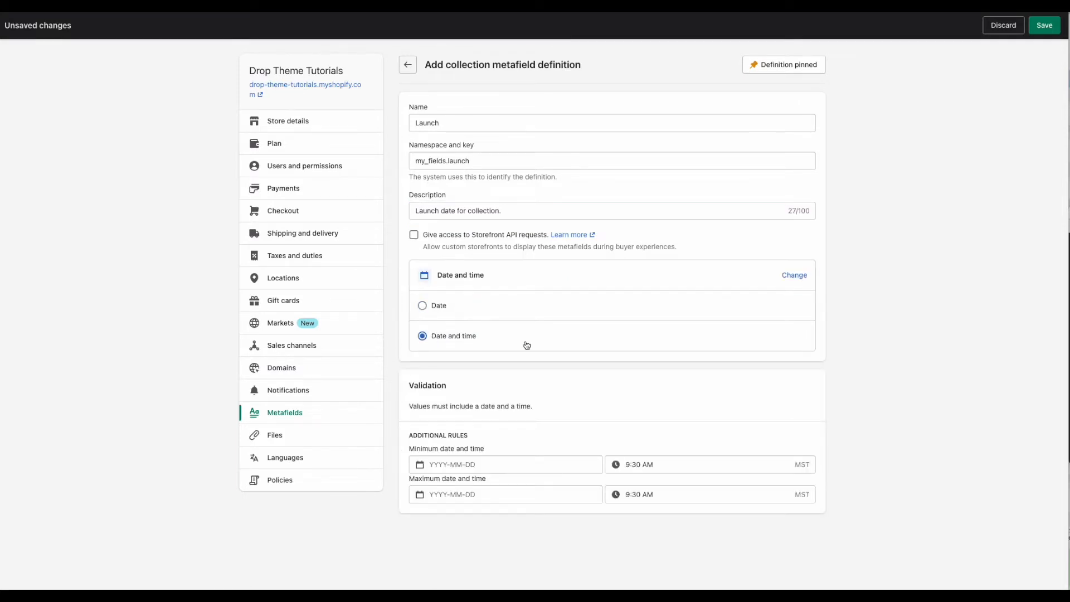
{"action": "left_click", "coordinate": [1043, 26]}
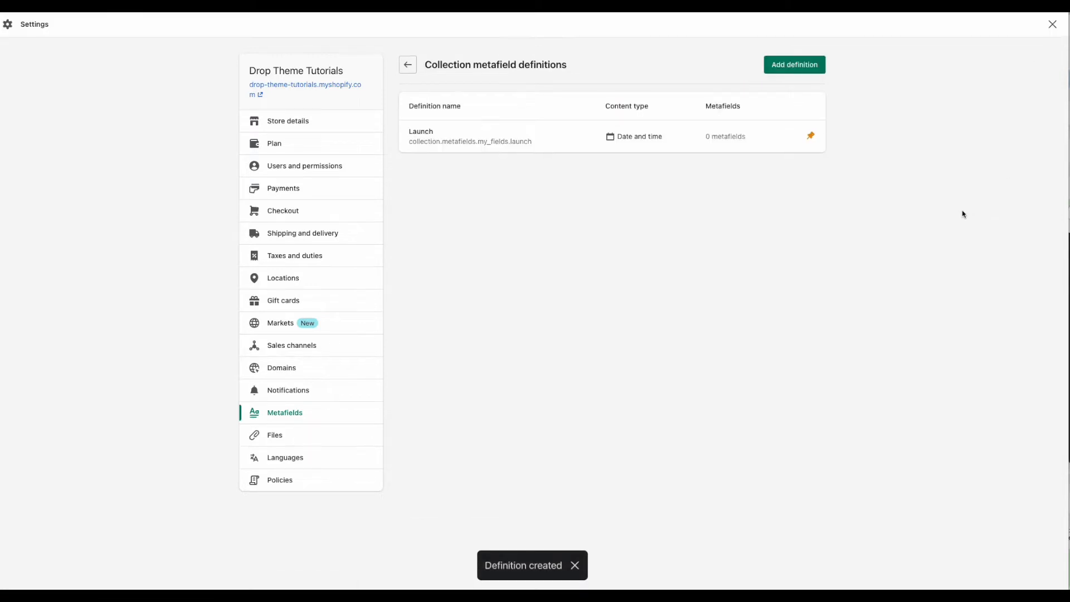
{"action": "left_click", "coordinate": [407, 66]}
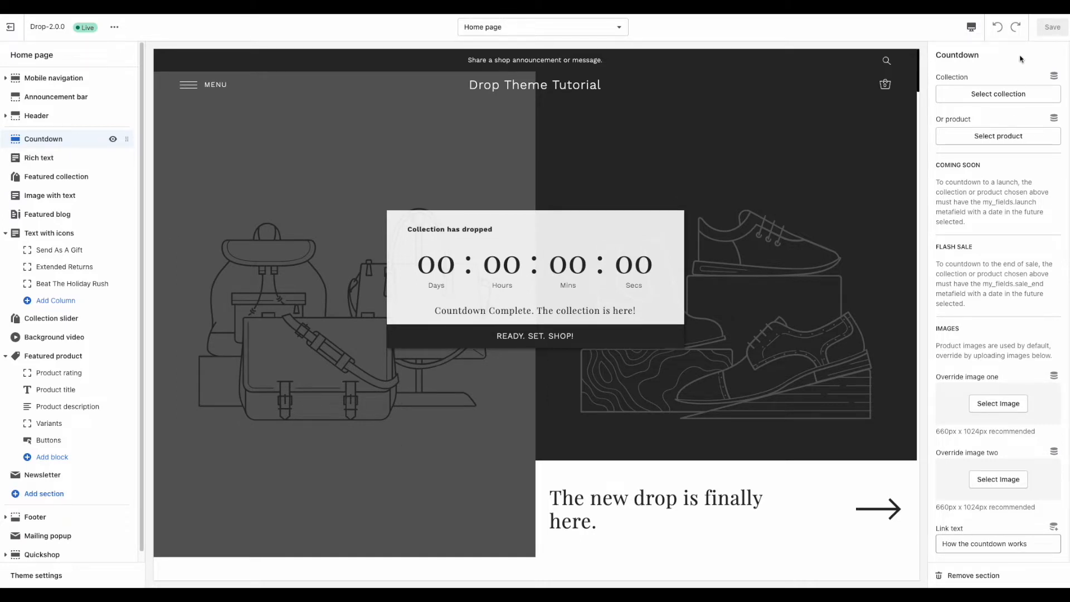
Step: Start creating a new collection from the collection setting of the home page's Countdown section in the theme editor
{"action": "scroll", "coordinate": [1020, 528], "scroll_direction": "down", "scroll_amount": 4}
{"action": "scroll", "coordinate": [1020, 528], "scroll_direction": "down", "scroll_amount": 6}
{"action": "scroll", "coordinate": [1020, 528], "scroll_direction": "up", "scroll_amount": 10}
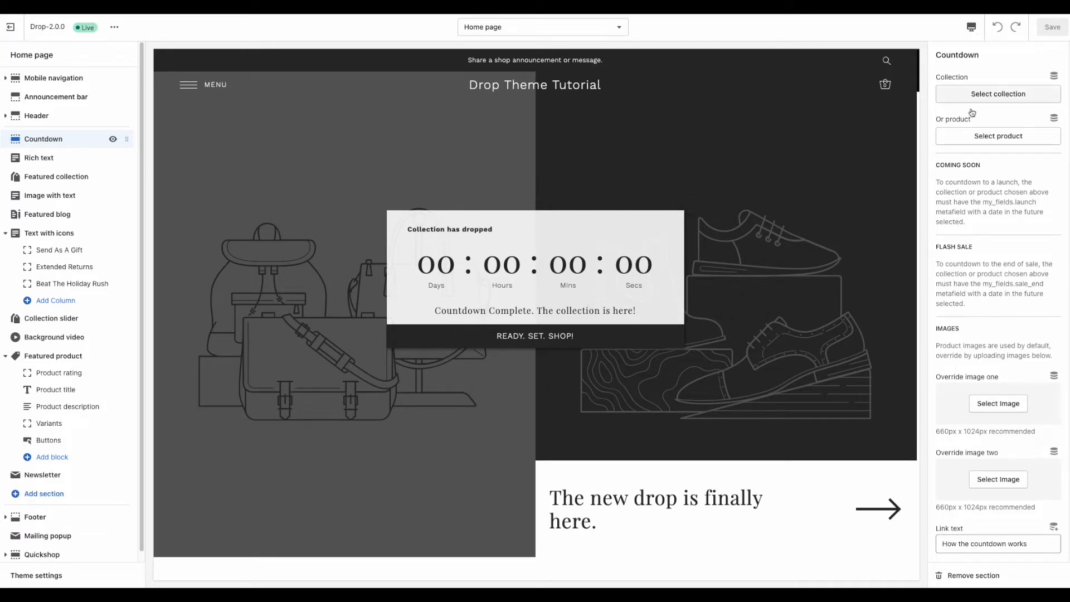
{"action": "left_click", "coordinate": [1017, 99]}
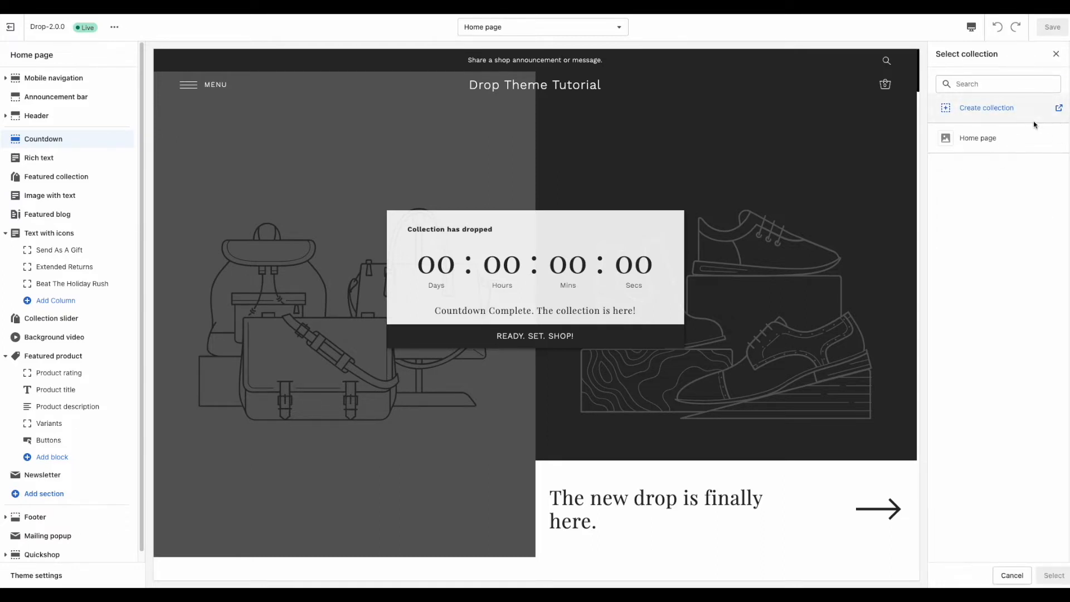
{"action": "left_click", "coordinate": [982, 113]}
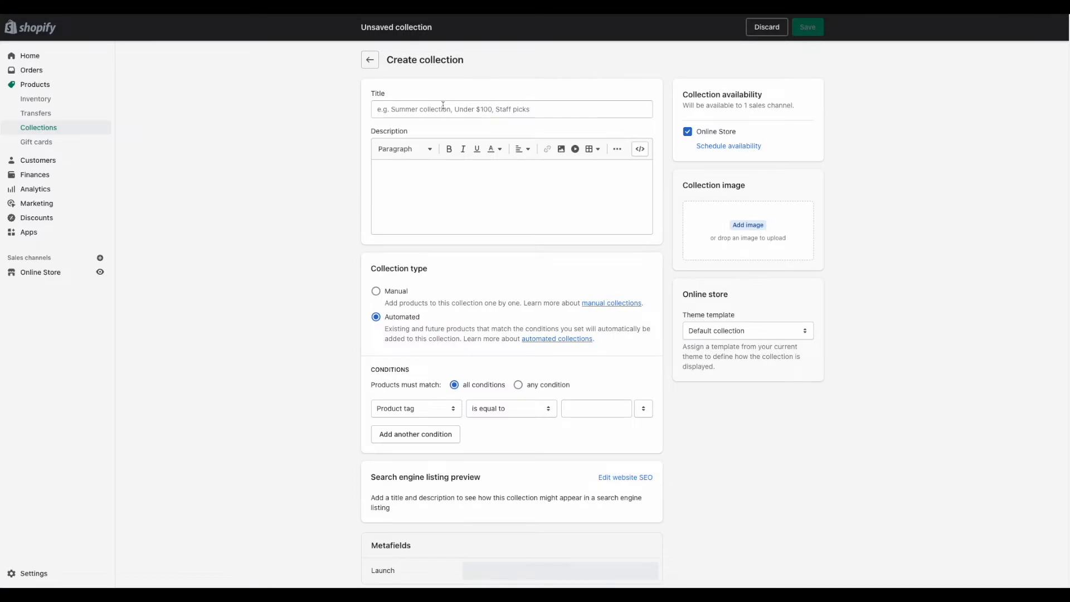
Step: Title the new collection "Coming Soon"
{"action": "left_click", "coordinate": [444, 107]}
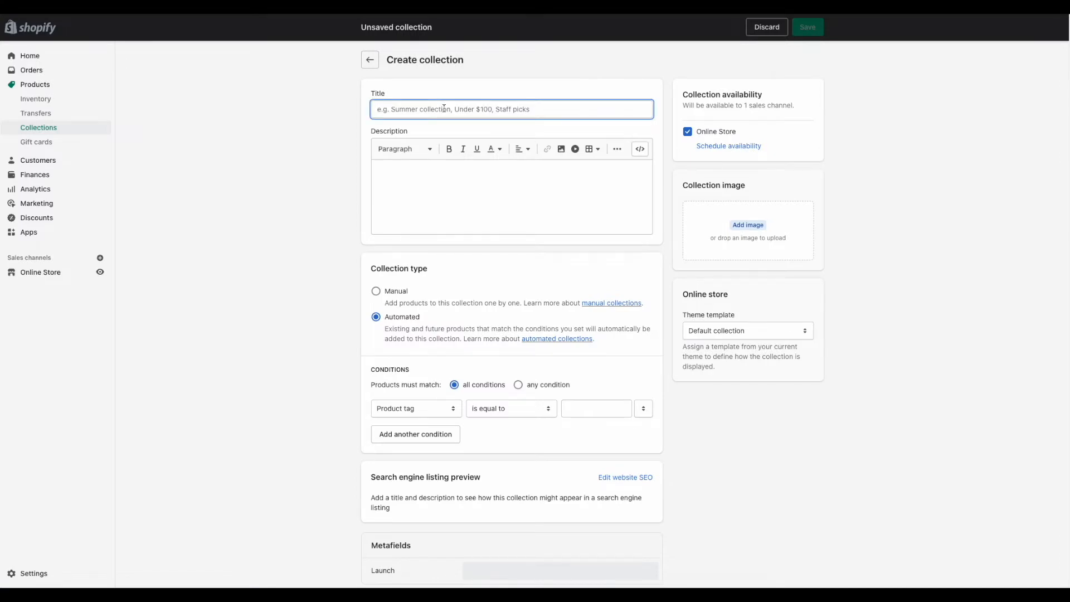
{"action": "type", "text": "Coming"}
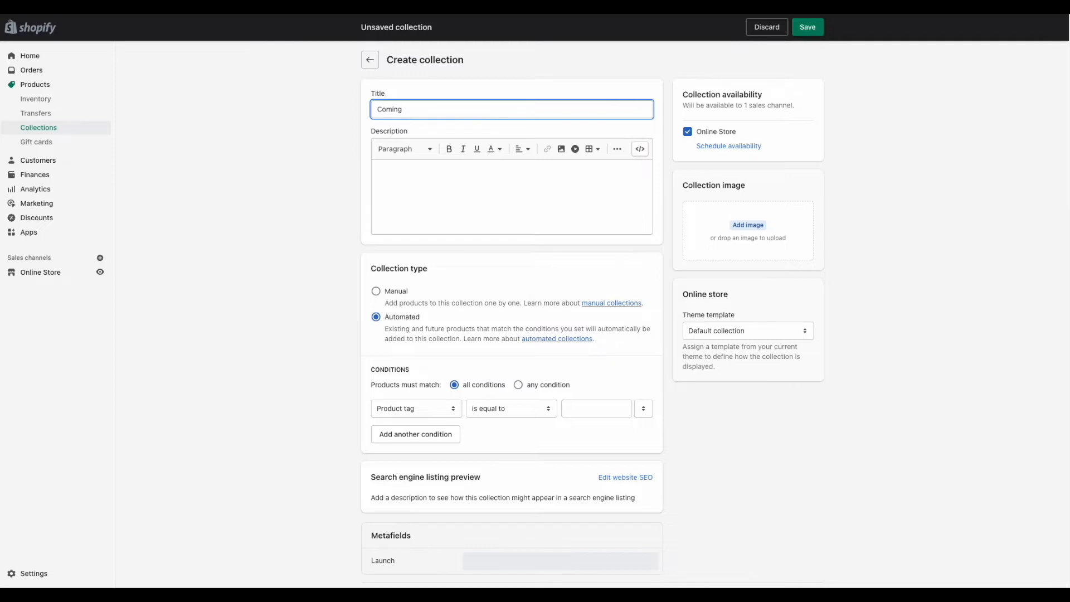
{"action": "type", "text": "Soon"}
{"action": "left_click", "coordinate": [499, 227]}
Step: Set the automated collection's condition to product vendor is equal to Ali+Oli
{"action": "scroll", "coordinate": [508, 234], "scroll_direction": "down", "scroll_amount": 1}
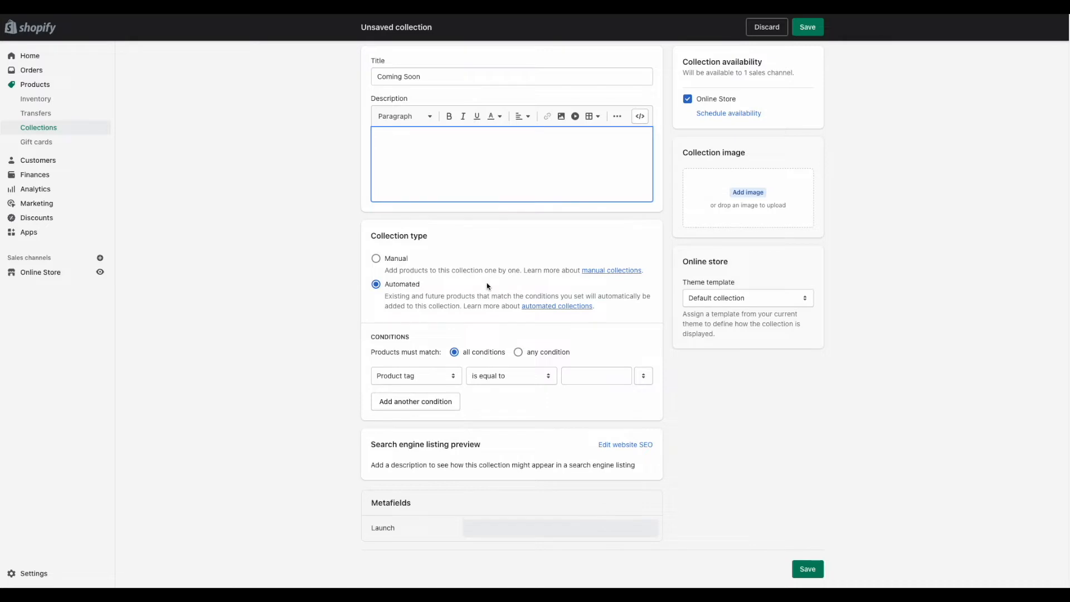
{"action": "left_click", "coordinate": [436, 383]}
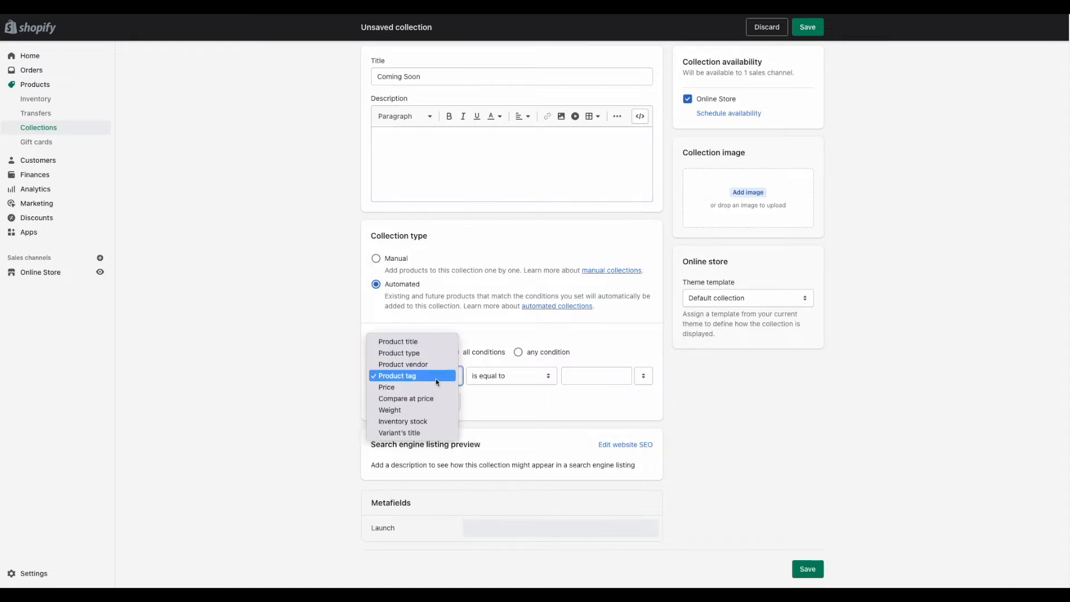
{"action": "left_click", "coordinate": [437, 364]}
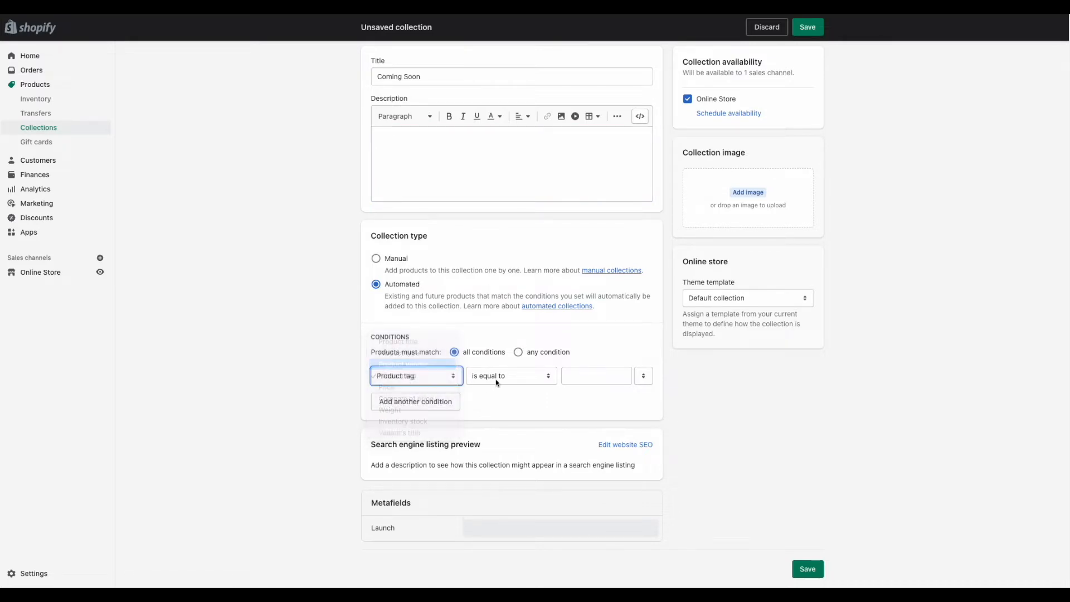
{"action": "left_click", "coordinate": [497, 383]}
{"action": "left_click", "coordinate": [643, 376]}
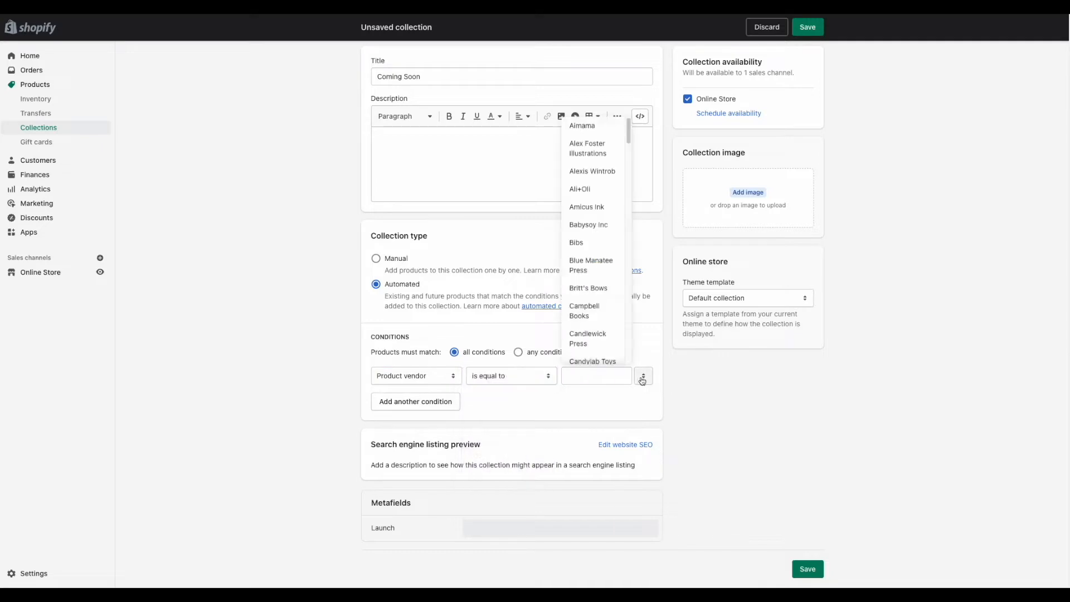
{"action": "scroll", "coordinate": [607, 220], "scroll_direction": "down", "scroll_amount": 1}
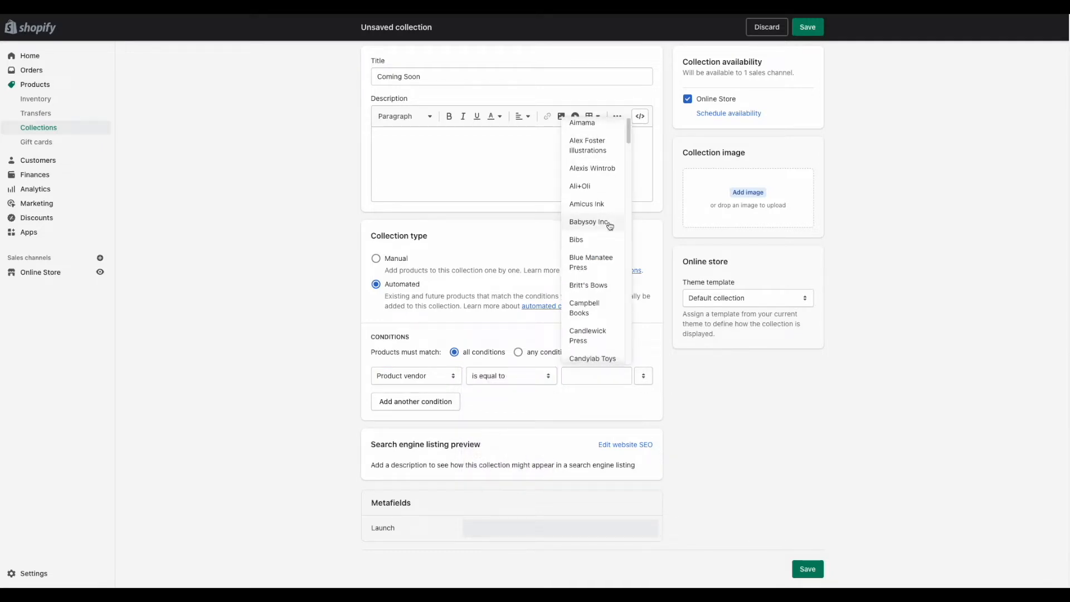
{"action": "left_click", "coordinate": [602, 186]}
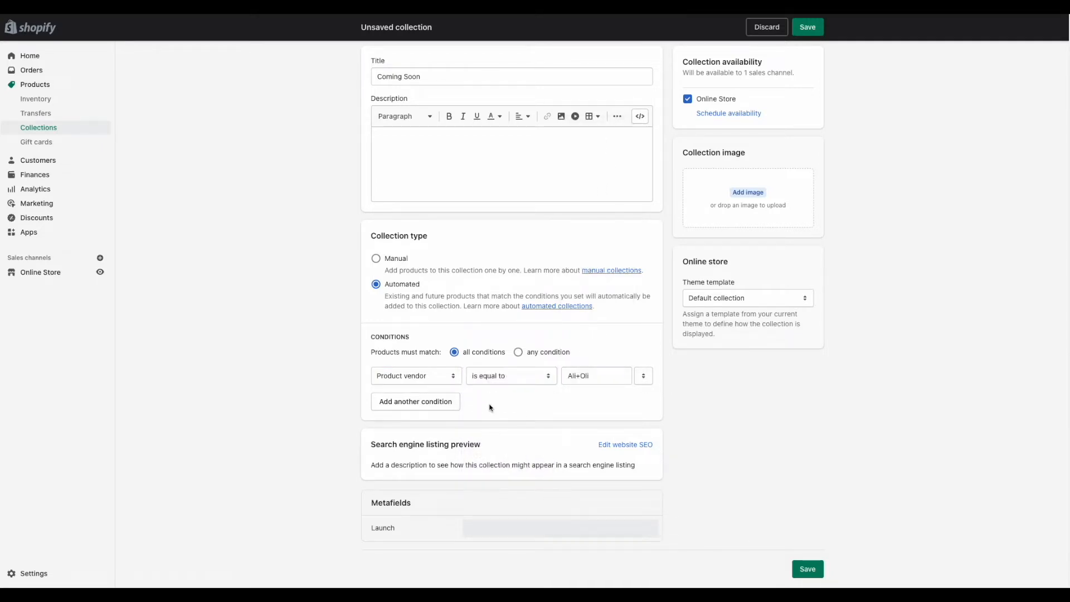
Step: Save the Coming Soon collection, then set its Launch metafield to 2022-03-05 at 9:30 AM and save that change
{"action": "scroll", "coordinate": [720, 247], "scroll_direction": "up", "scroll_amount": 1}
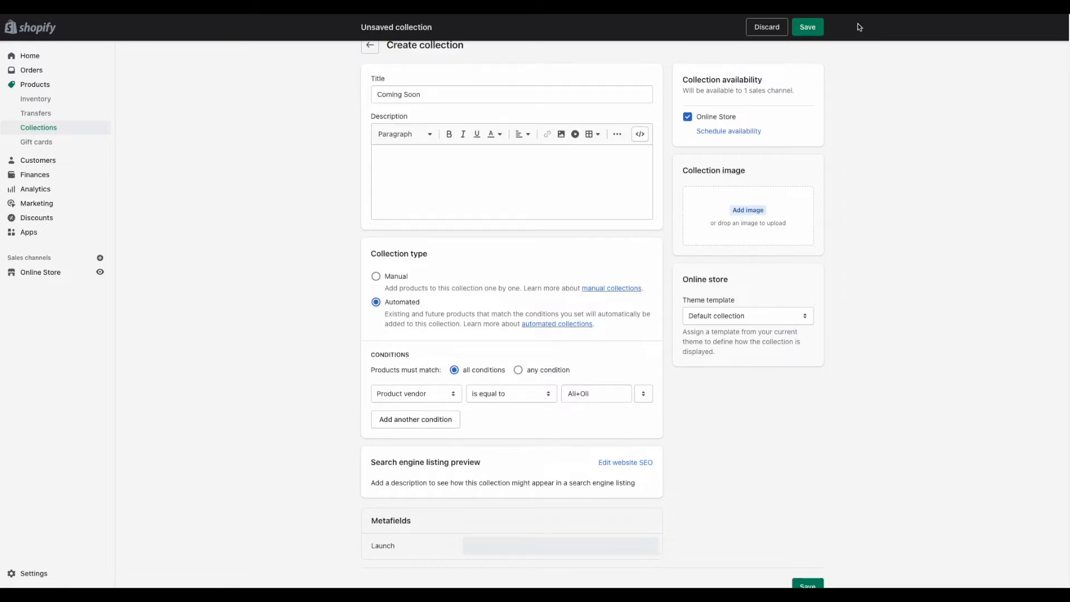
{"action": "left_click", "coordinate": [807, 29]}
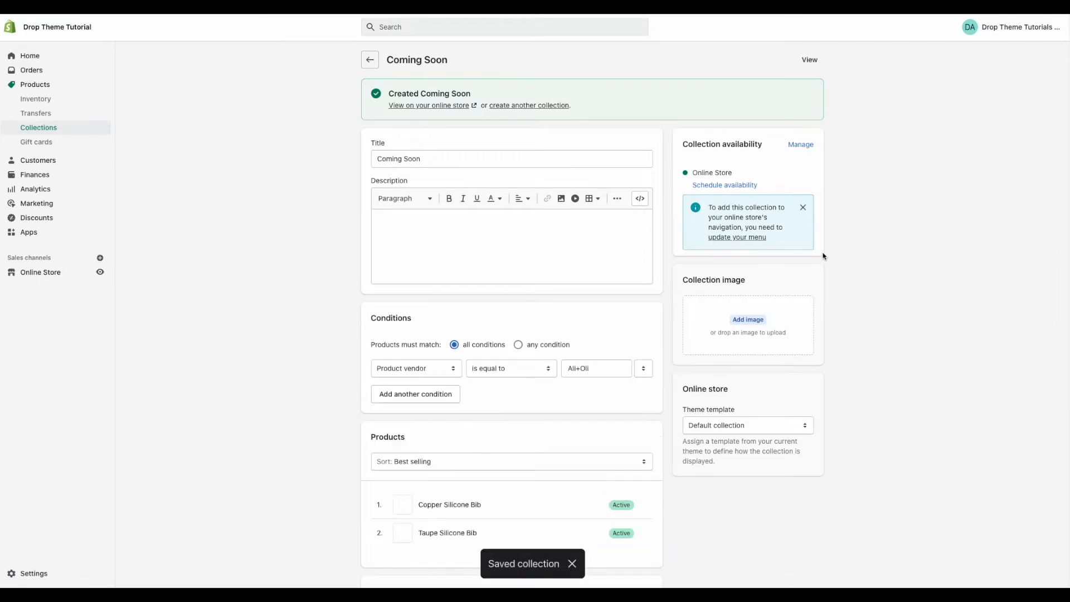
{"action": "scroll", "coordinate": [523, 353], "scroll_direction": "down", "scroll_amount": 3}
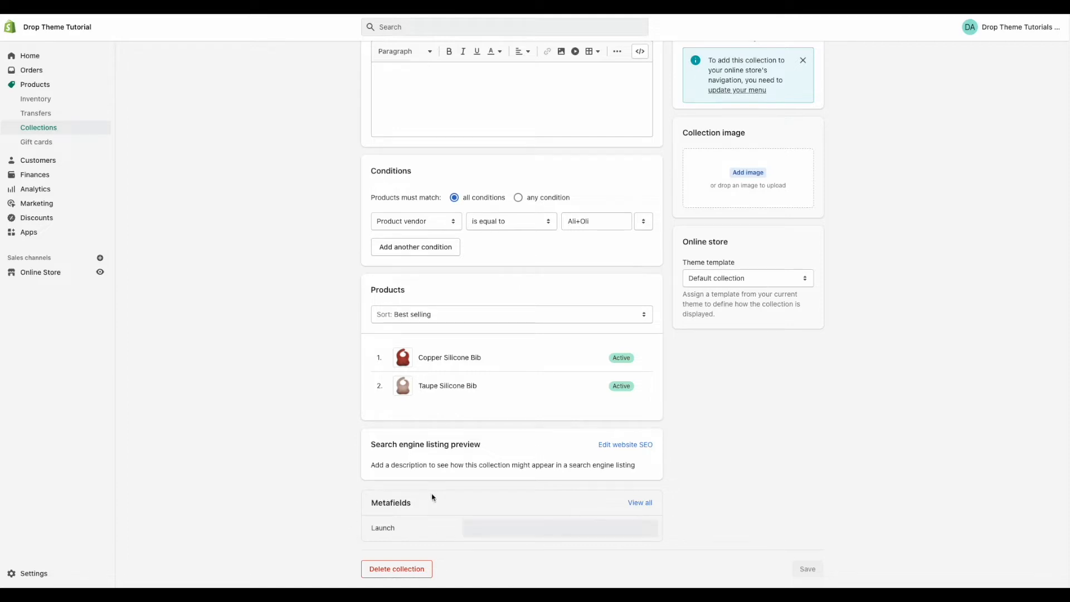
{"action": "left_click", "coordinate": [503, 535]}
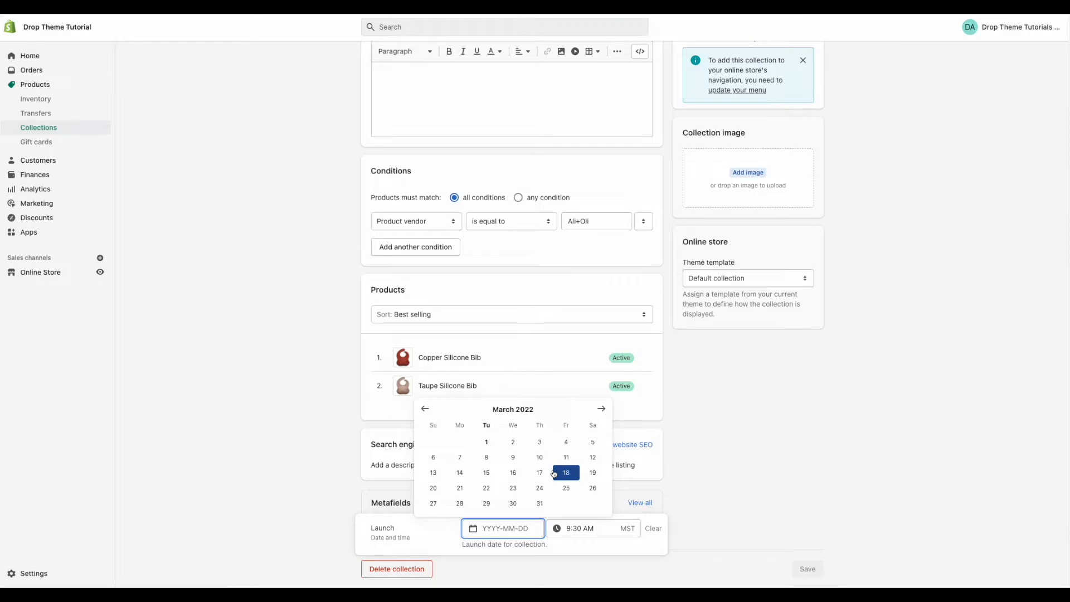
{"action": "left_click", "coordinate": [599, 445]}
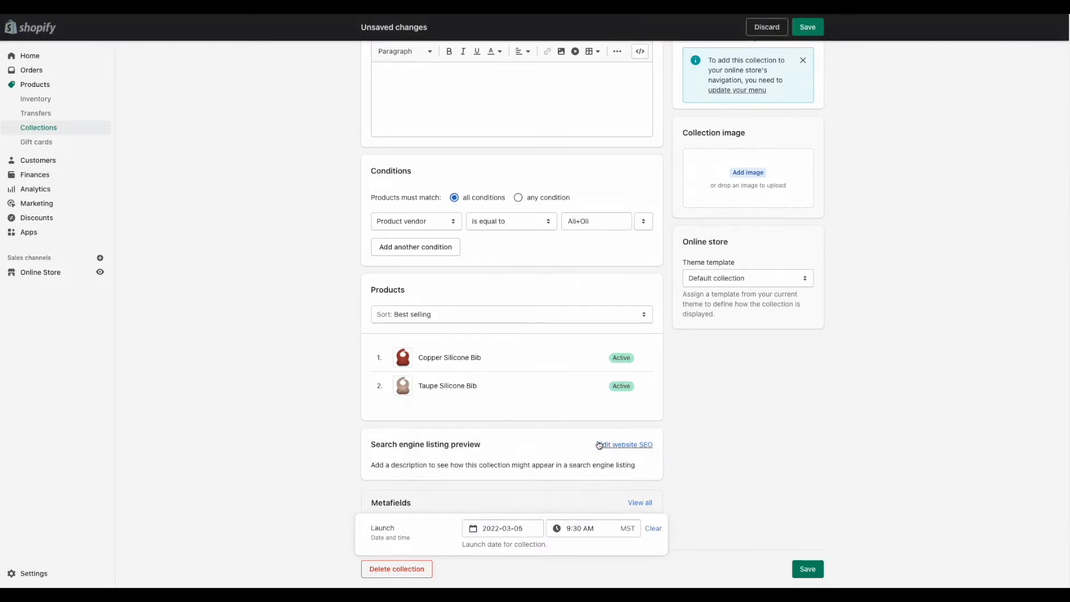
{"action": "left_click", "coordinate": [805, 571]}
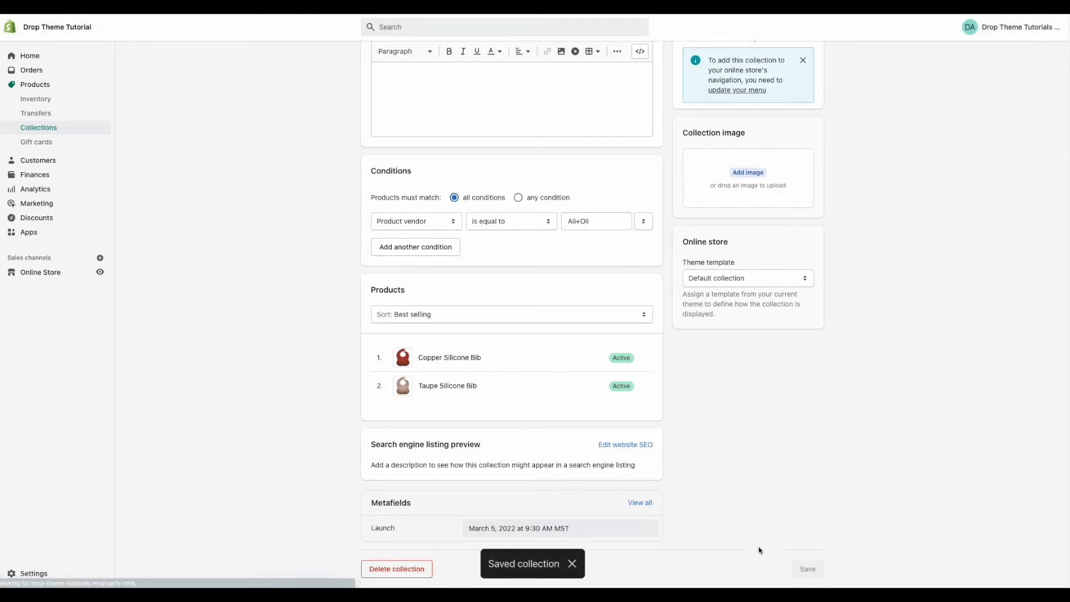
Step: Choose Coming Soon as the collection of the home page's Countdown section in the theme editor
{"action": "scroll", "coordinate": [671, 493], "scroll_direction": "up", "scroll_amount": 3}
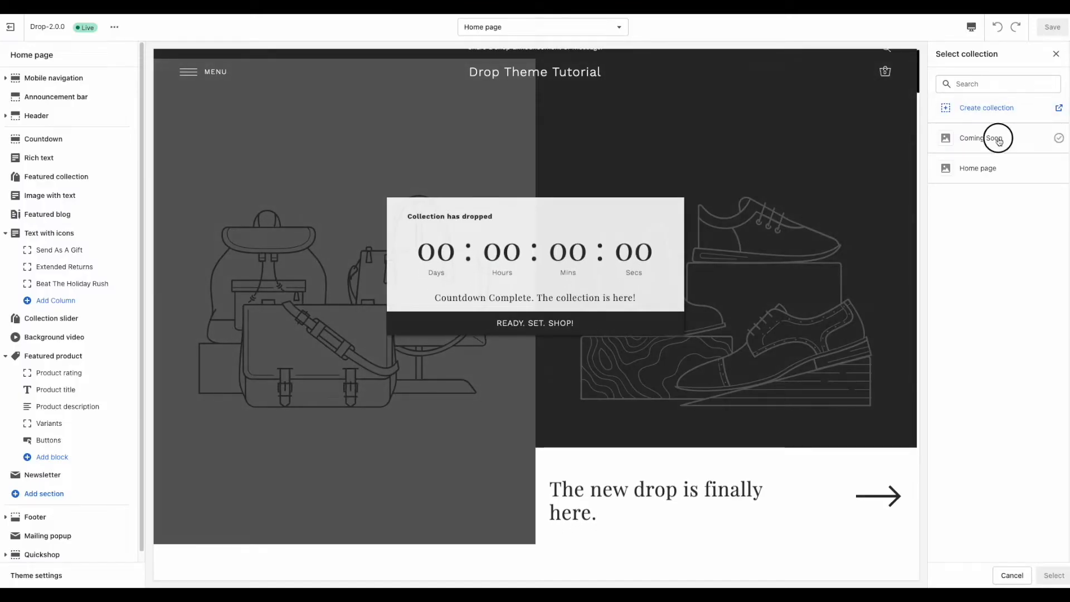
{"action": "left_click", "coordinate": [998, 139]}
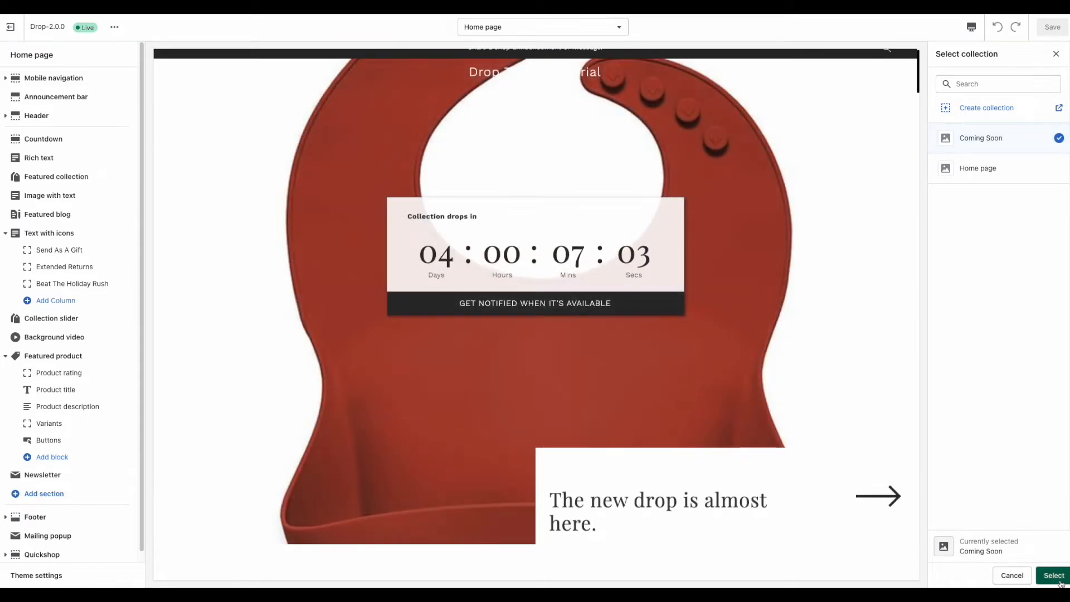
{"action": "left_click", "coordinate": [1056, 575]}
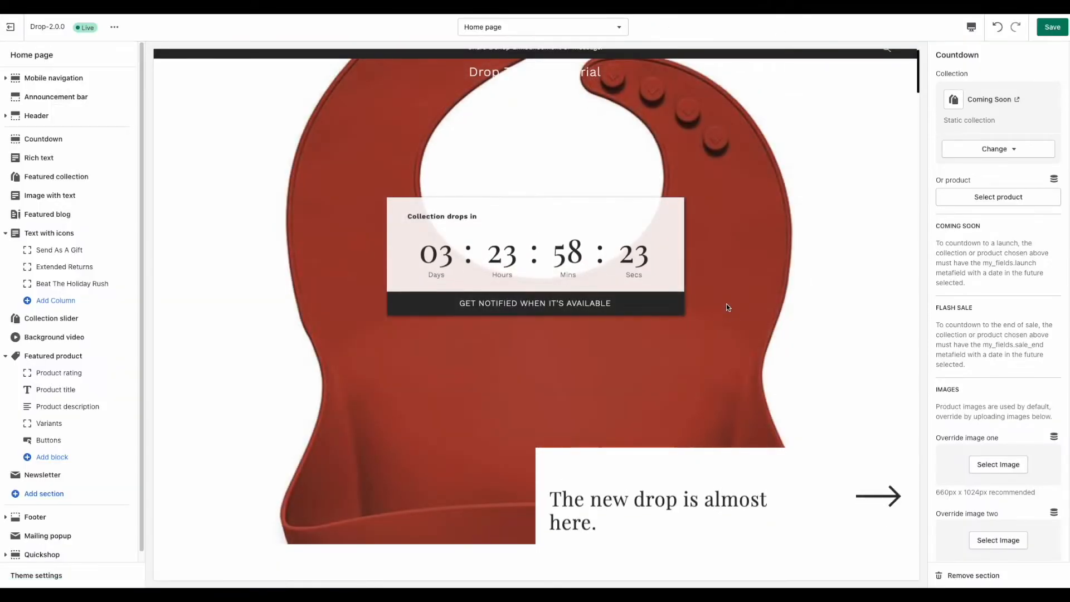
Step: Set the Countdown section's override image one to the baby photo and override image two to the folded linens photo
{"action": "scroll", "coordinate": [1003, 314], "scroll_direction": "down", "scroll_amount": 3}
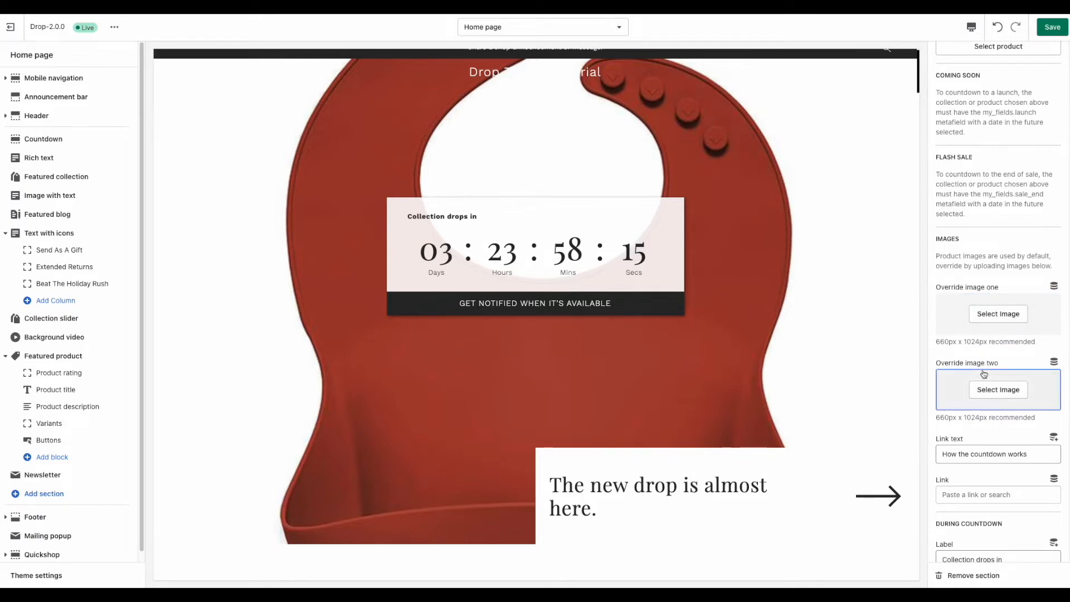
{"action": "left_click", "coordinate": [981, 387]}
{"action": "left_click", "coordinate": [964, 199]}
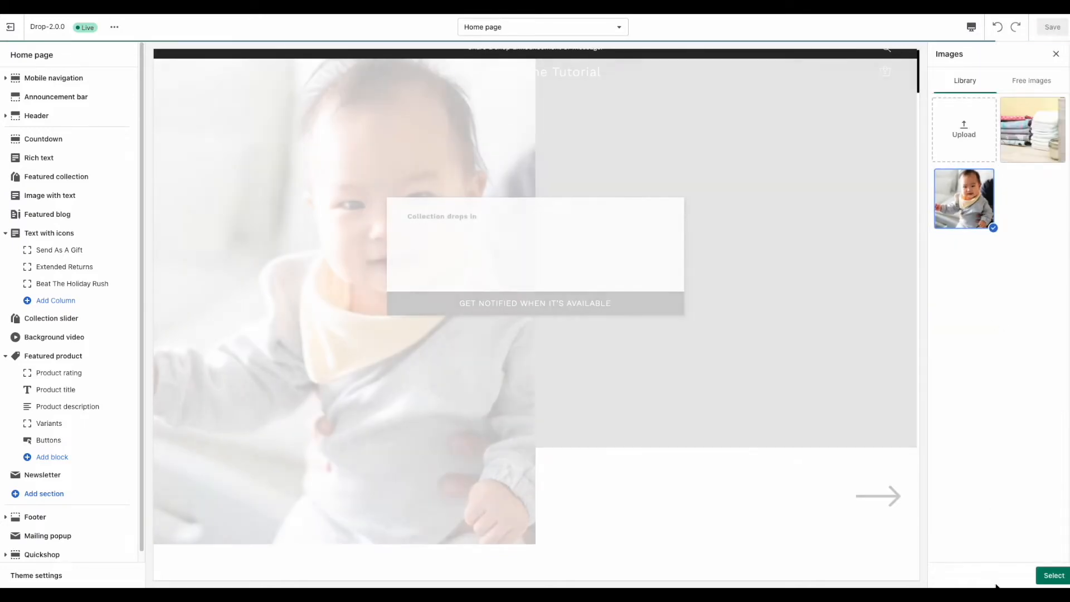
{"action": "left_click", "coordinate": [1053, 575]}
{"action": "left_click", "coordinate": [998, 480]}
{"action": "left_click", "coordinate": [1049, 139]}
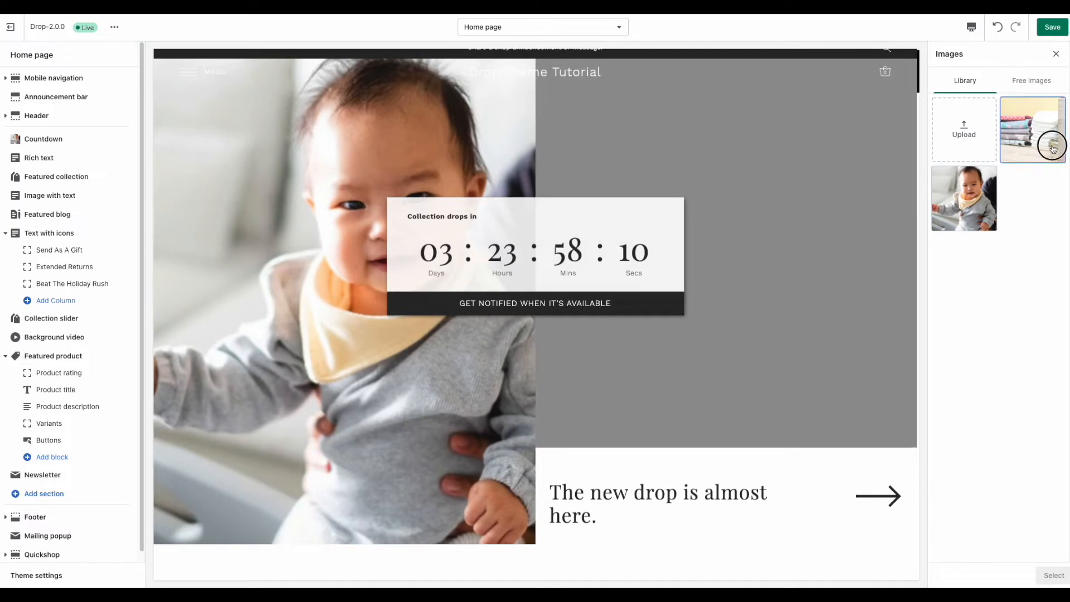
{"action": "left_click", "coordinate": [1051, 573]}
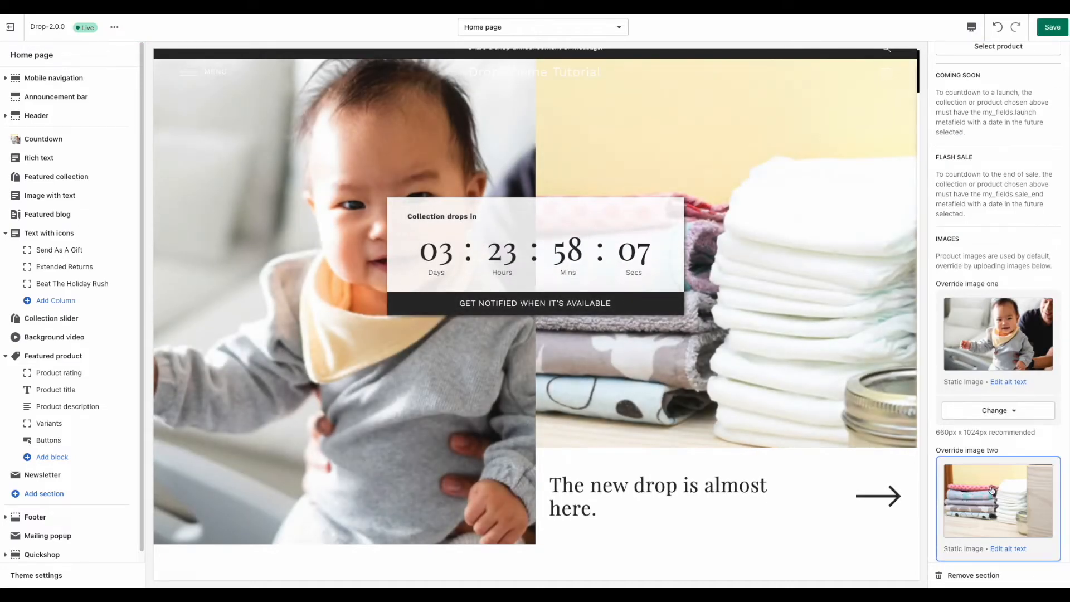
Step: Remove both override images from the Countdown section
{"action": "scroll", "coordinate": [992, 491], "scroll_direction": "down", "scroll_amount": 2}
{"action": "left_click", "coordinate": [995, 508]}
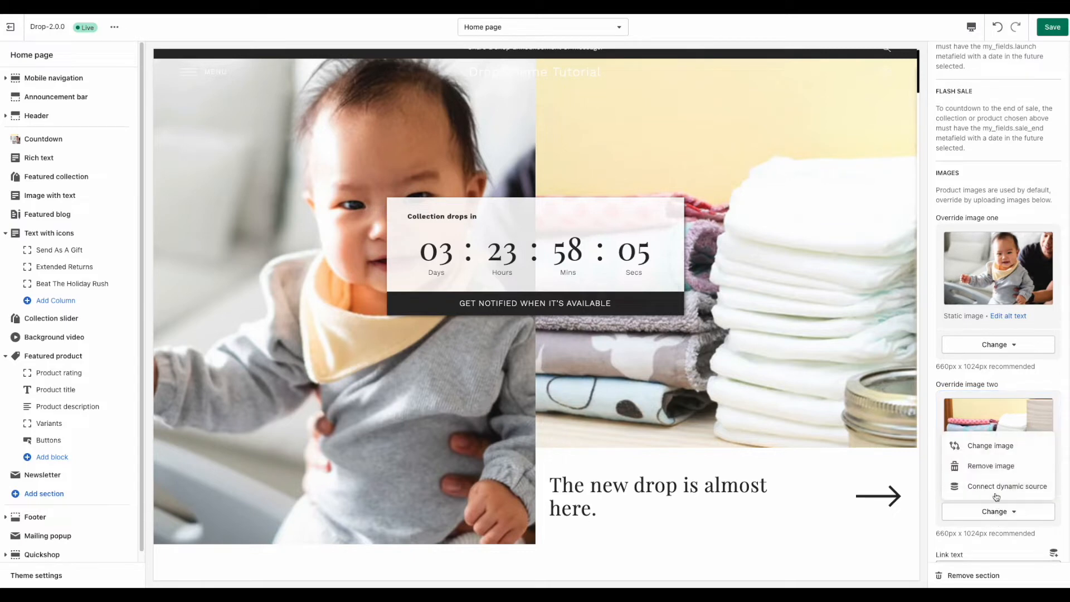
{"action": "left_click", "coordinate": [992, 465]}
{"action": "left_click", "coordinate": [1009, 344]}
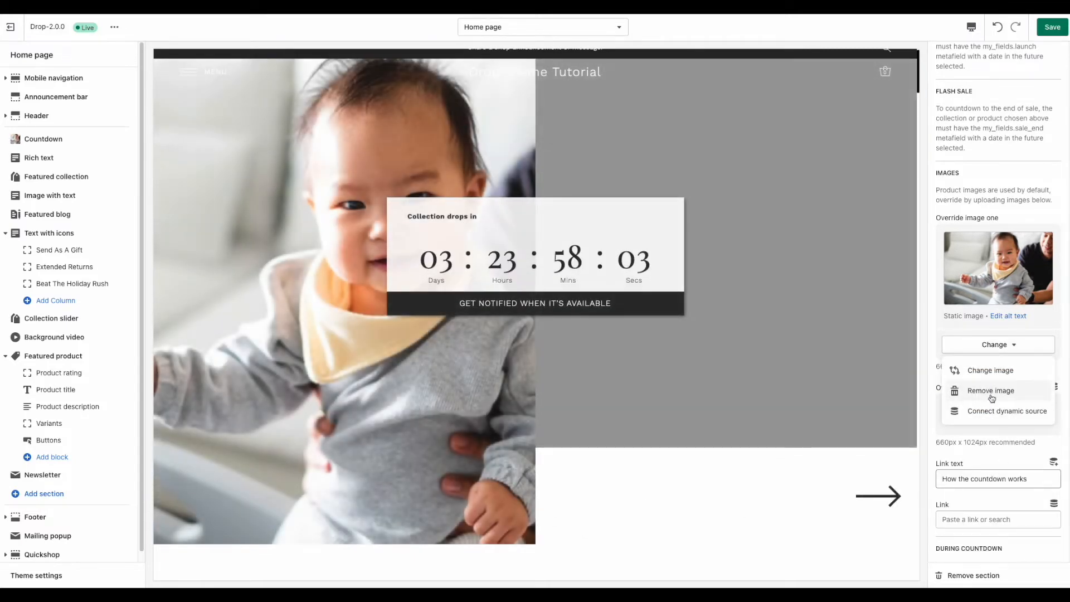
{"action": "left_click", "coordinate": [991, 390]}
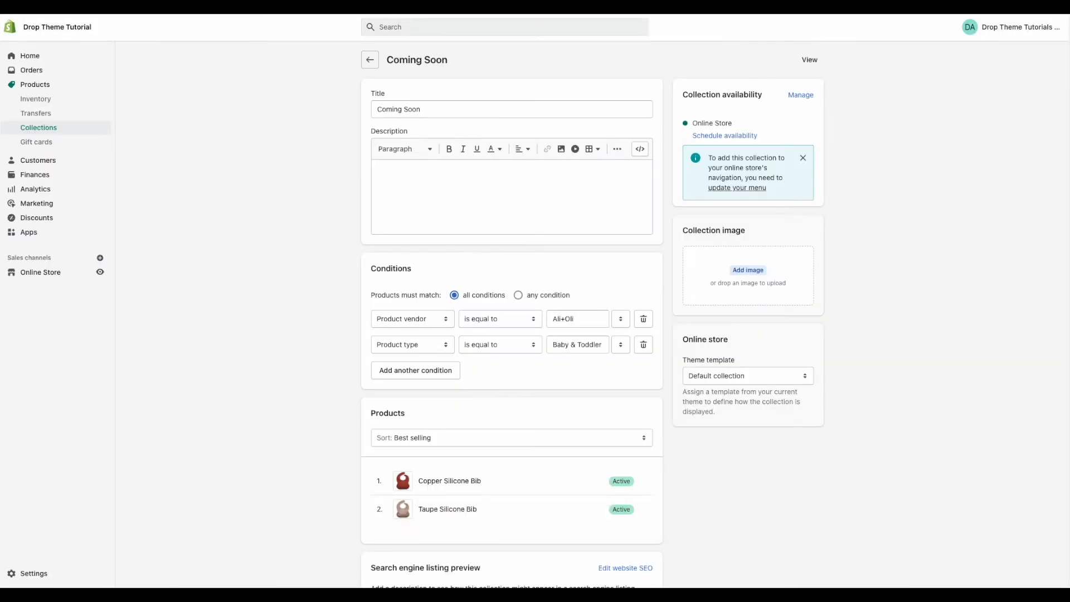
Step: Sort the Coming Soon collection's products manually in the store admin and move Taupe Silicone Bib to first place
{"action": "scroll", "coordinate": [578, 286], "scroll_direction": "down", "scroll_amount": 1}
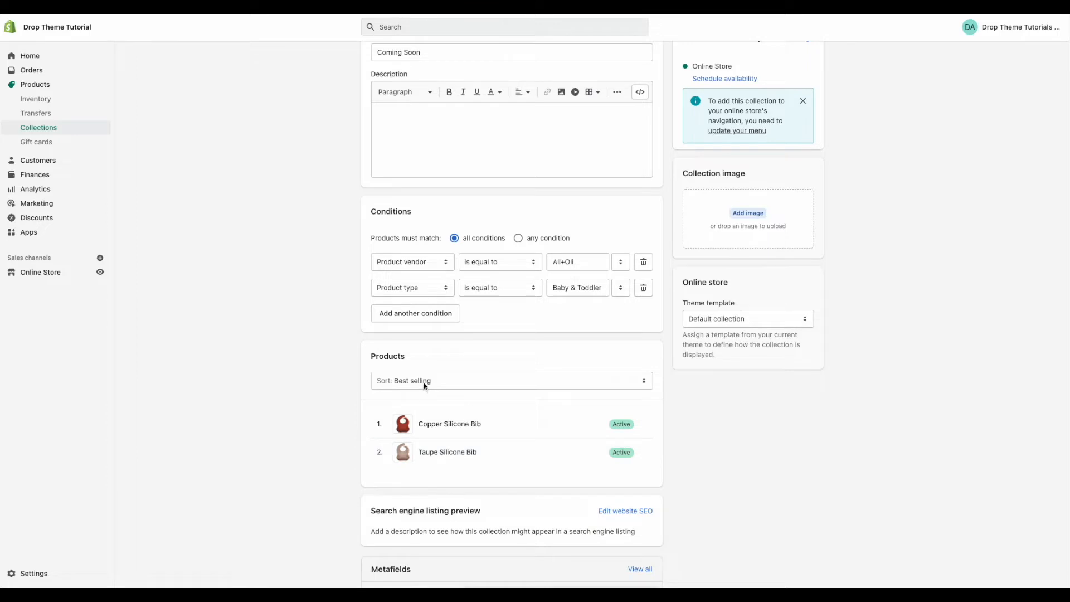
{"action": "left_click", "coordinate": [424, 383]}
{"action": "left_click", "coordinate": [413, 460]}
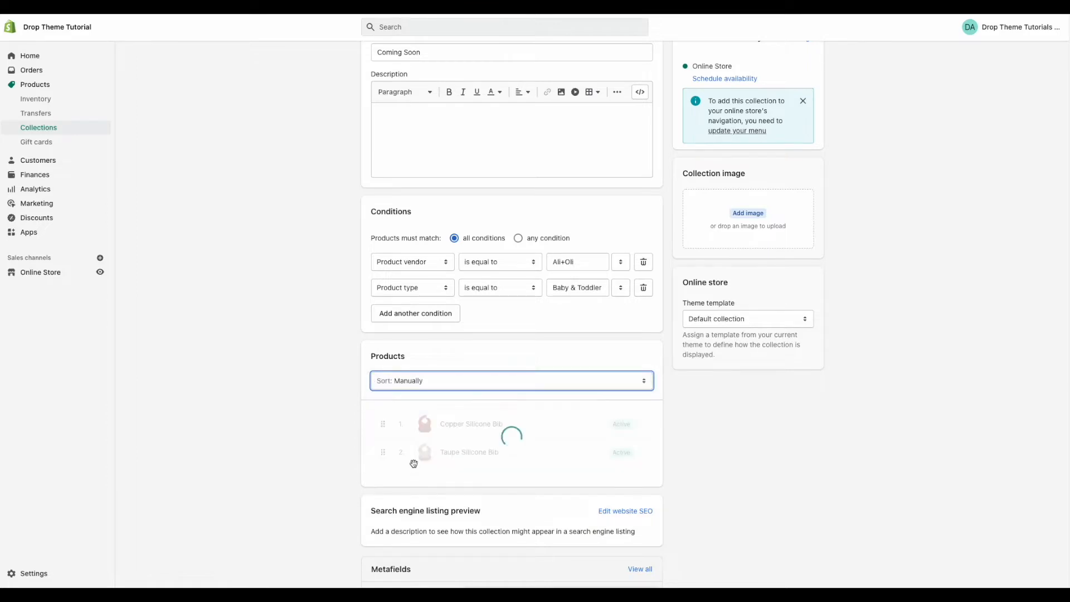
{"action": "left_click_drag", "start_coordinate": [365, 459], "coordinate": [377, 415]}
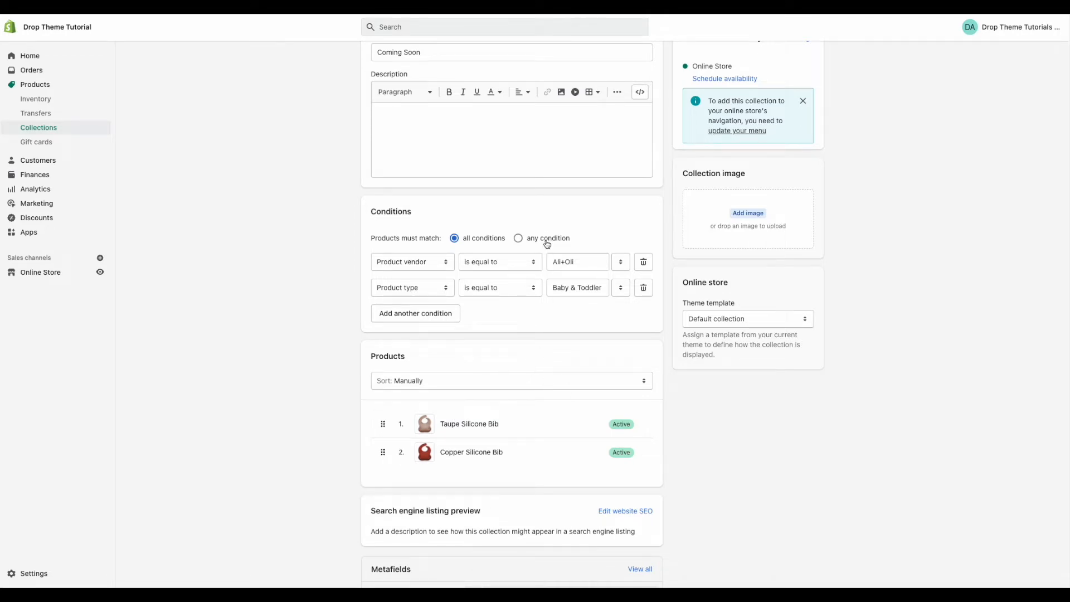
Step: Make the Coming Soon collection's products match any condition instead of all conditions, and save the collection
{"action": "left_click", "coordinate": [546, 239]}
{"action": "left_click", "coordinate": [813, 33]}
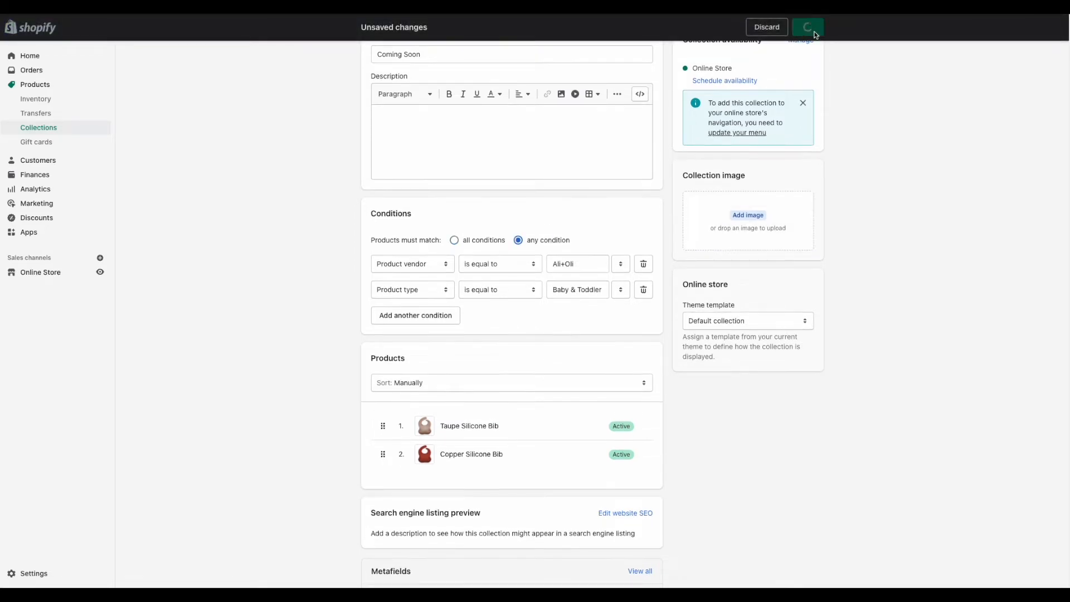
{"action": "scroll", "coordinate": [630, 465], "scroll_direction": "up", "scroll_amount": 1}
{"action": "scroll", "coordinate": [432, 468], "scroll_direction": "down", "scroll_amount": 2}
{"action": "scroll", "coordinate": [432, 468], "scroll_direction": "down", "scroll_amount": 3}
Step: Expand the collection's product list and move Lake Muslin Swaddle Blanket up to first place
{"action": "left_click", "coordinate": [495, 470]}
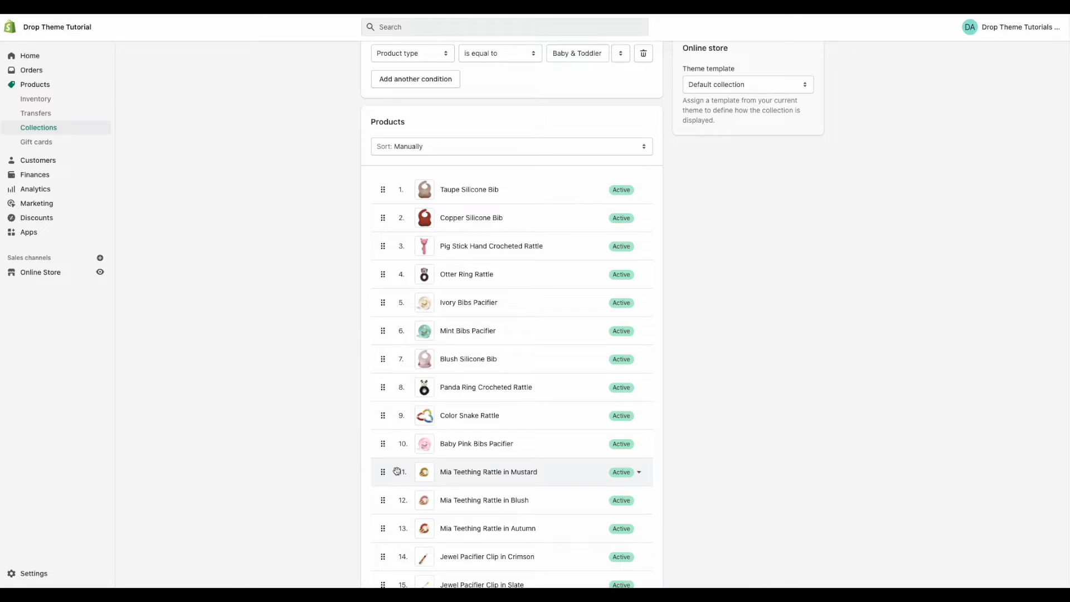
{"action": "scroll", "coordinate": [385, 359], "scroll_direction": "down", "scroll_amount": 1}
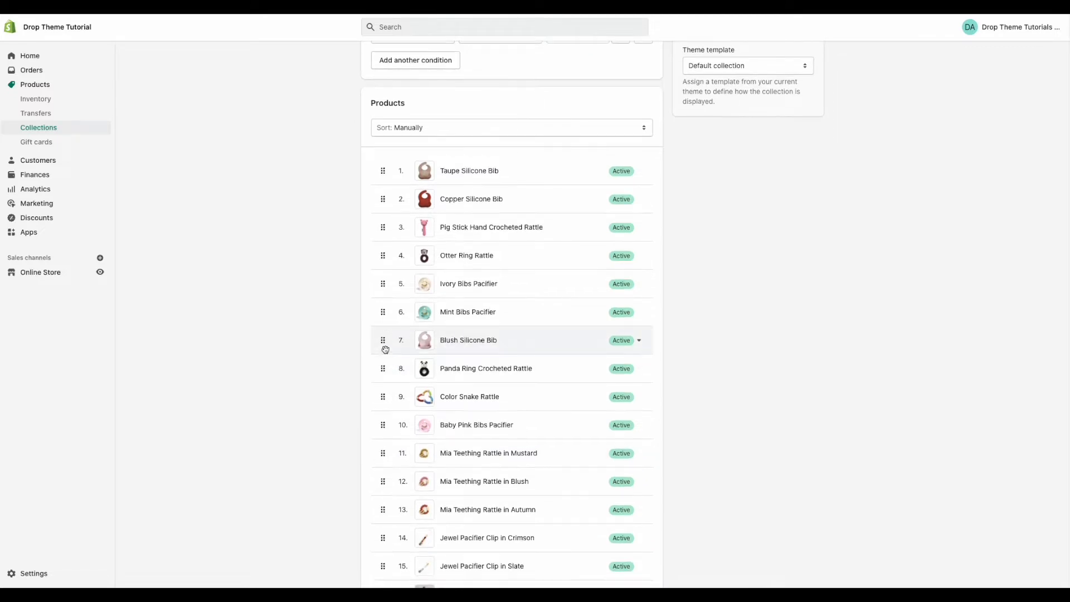
{"action": "scroll", "coordinate": [385, 327], "scroll_direction": "down", "scroll_amount": 10}
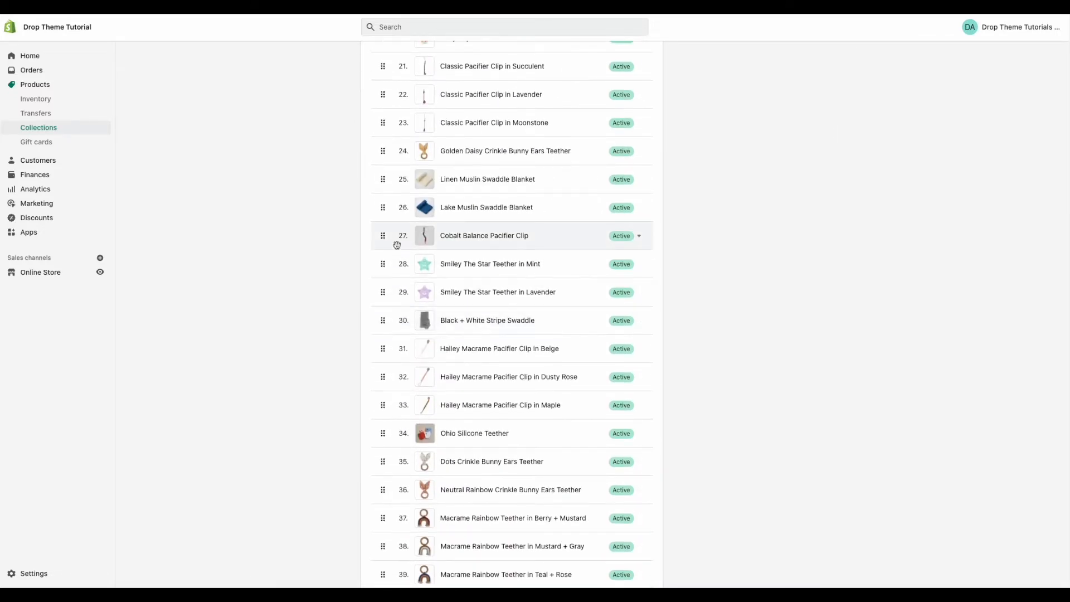
{"action": "left_click_drag", "start_coordinate": [382, 206], "coordinate": [427, 146]}
{"action": "scroll", "coordinate": [974, 117], "scroll_direction": "up", "scroll_amount": 6}
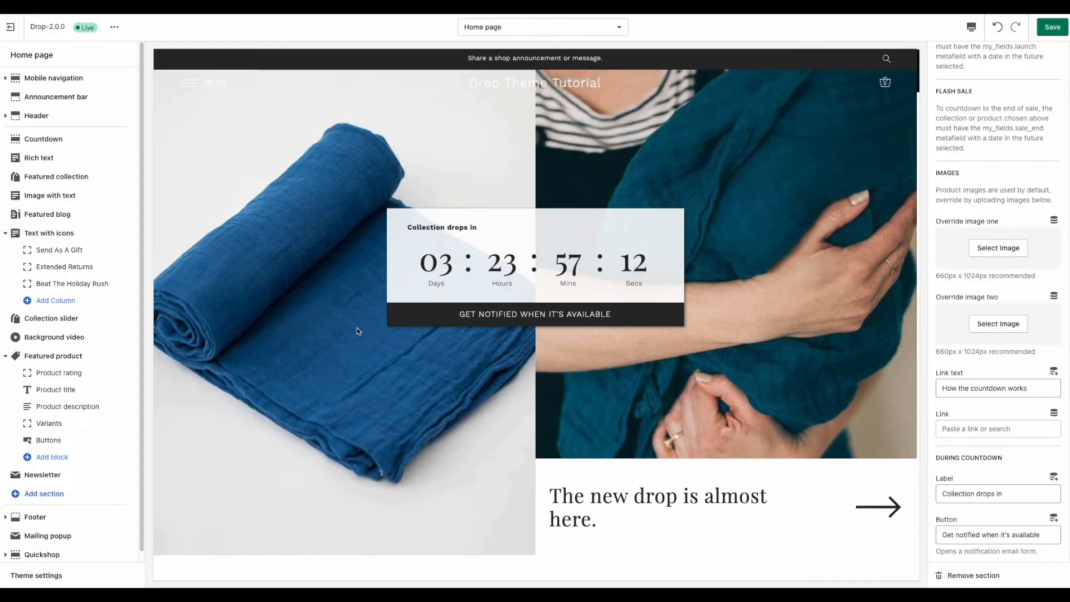
Step: Save the home page's Countdown section settings in the theme editor
{"action": "scroll", "coordinate": [1037, 156], "scroll_direction": "up", "scroll_amount": 3}
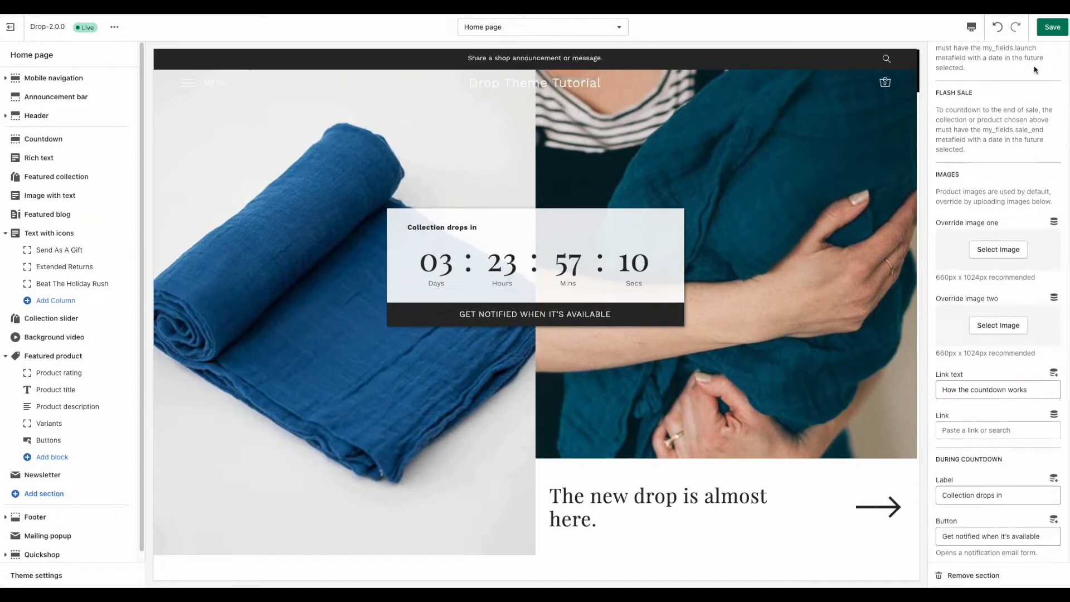
{"action": "key", "text": "ctrl+s"}
{"action": "scroll", "coordinate": [1019, 177], "scroll_direction": "up", "scroll_amount": 3}
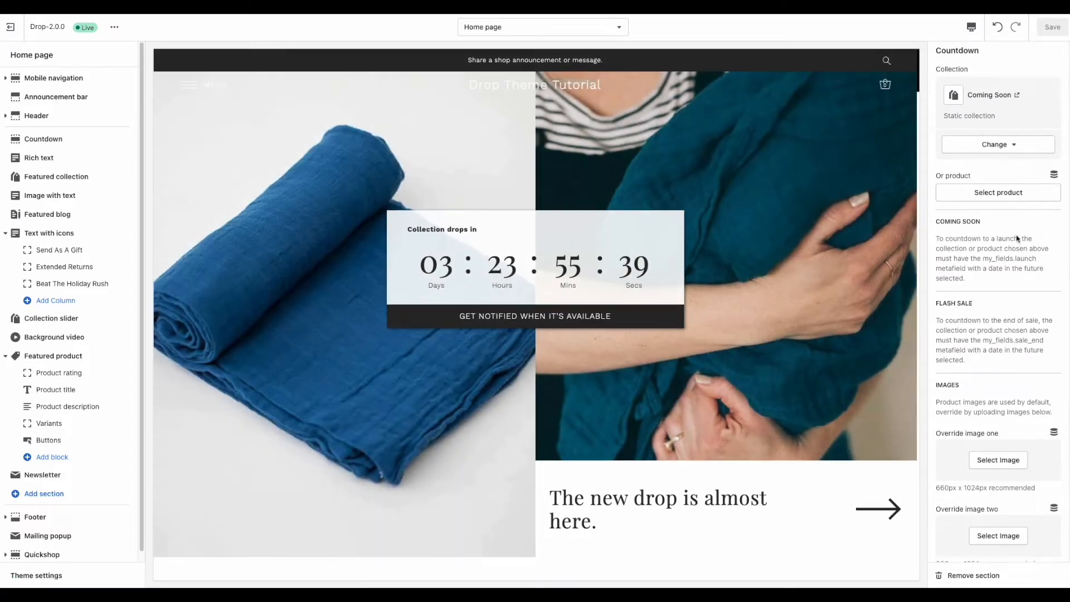
Step: Set the Countdown section's link to the Contact page
{"action": "scroll", "coordinate": [1017, 238], "scroll_direction": "down", "scroll_amount": 5}
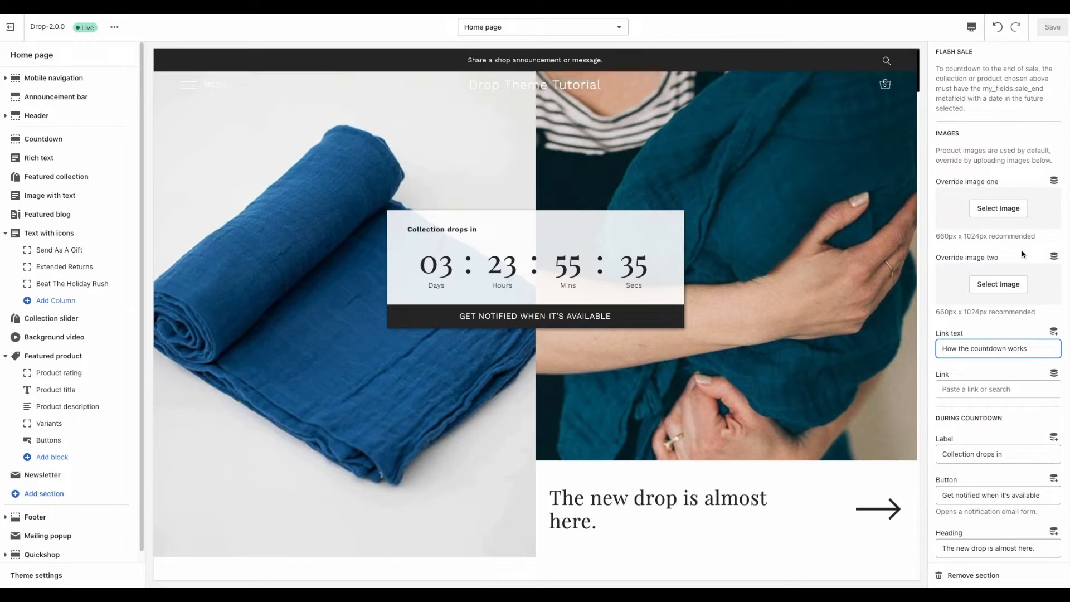
{"action": "scroll", "coordinate": [1014, 267], "scroll_direction": "down", "scroll_amount": 1}
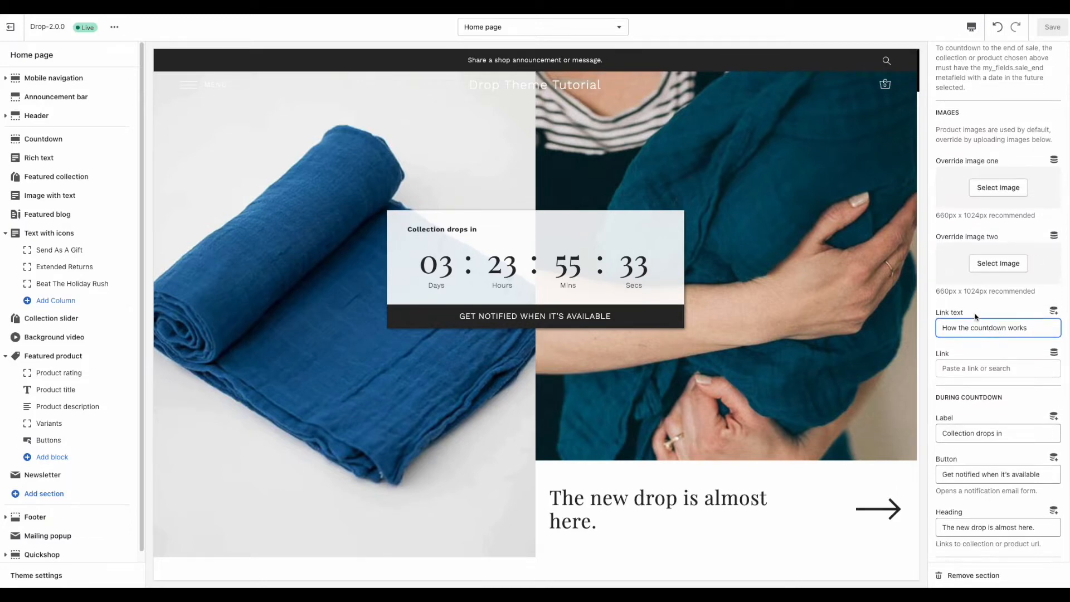
{"action": "left_click_drag", "start_coordinate": [977, 314], "coordinate": [932, 311]}
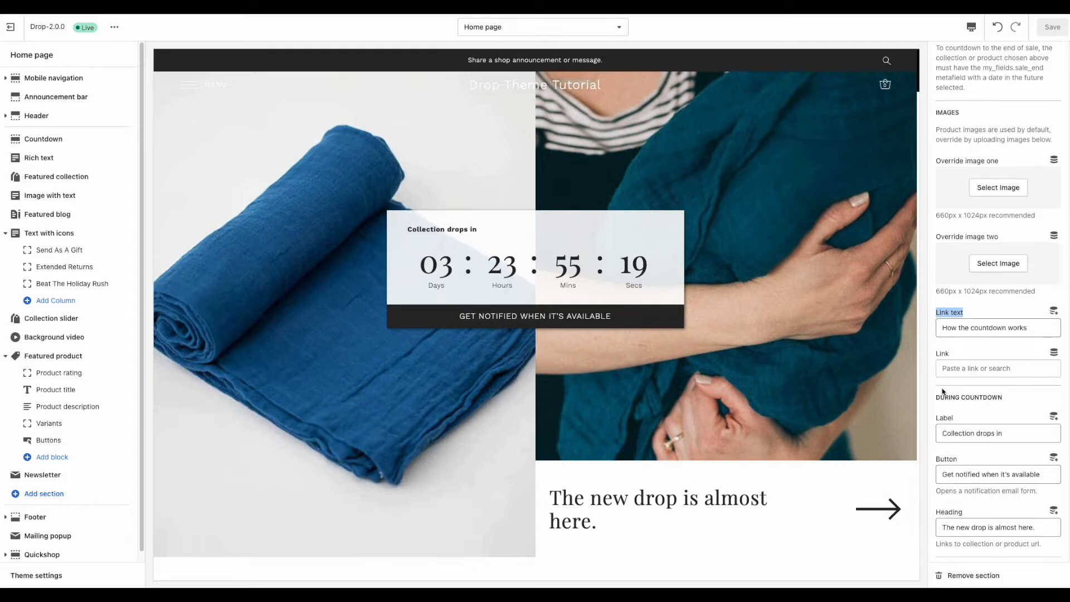
{"action": "left_click_drag", "start_coordinate": [942, 327], "coordinate": [1047, 337]}
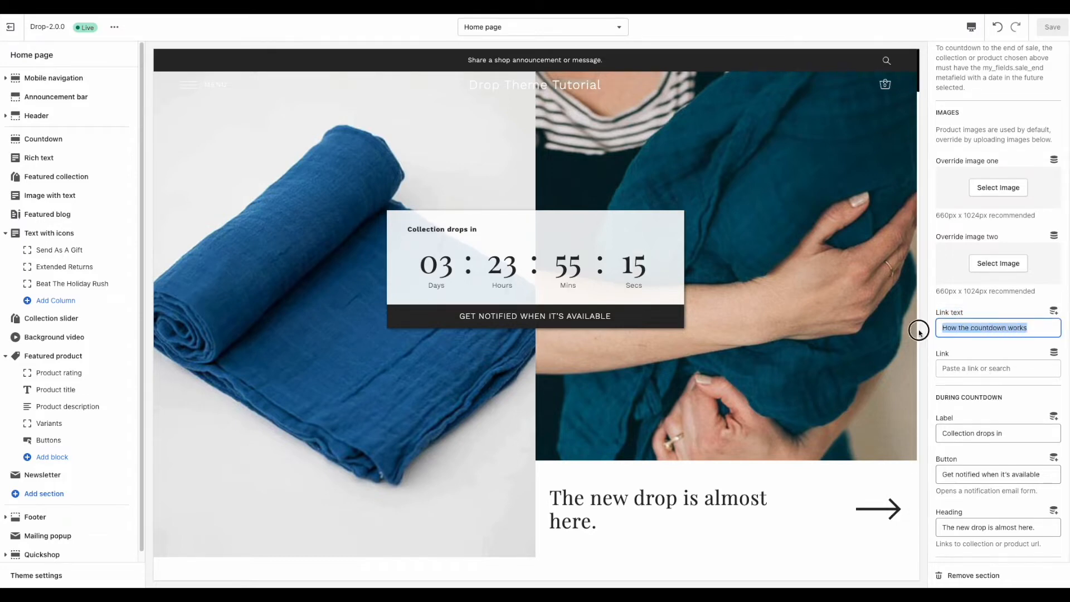
{"action": "left_click", "coordinate": [965, 368]}
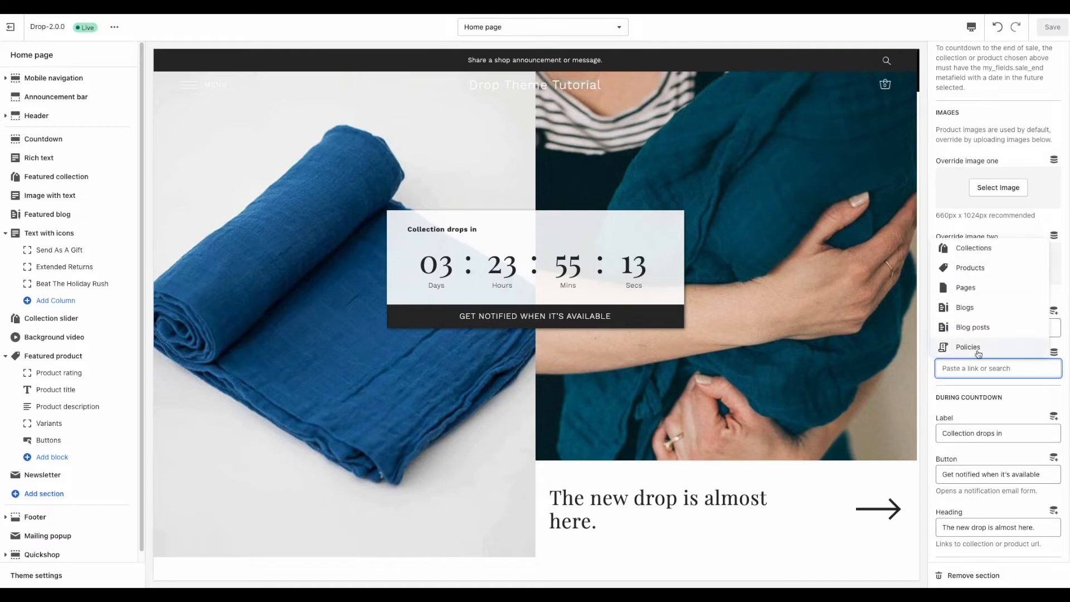
{"action": "left_click", "coordinate": [981, 291]}
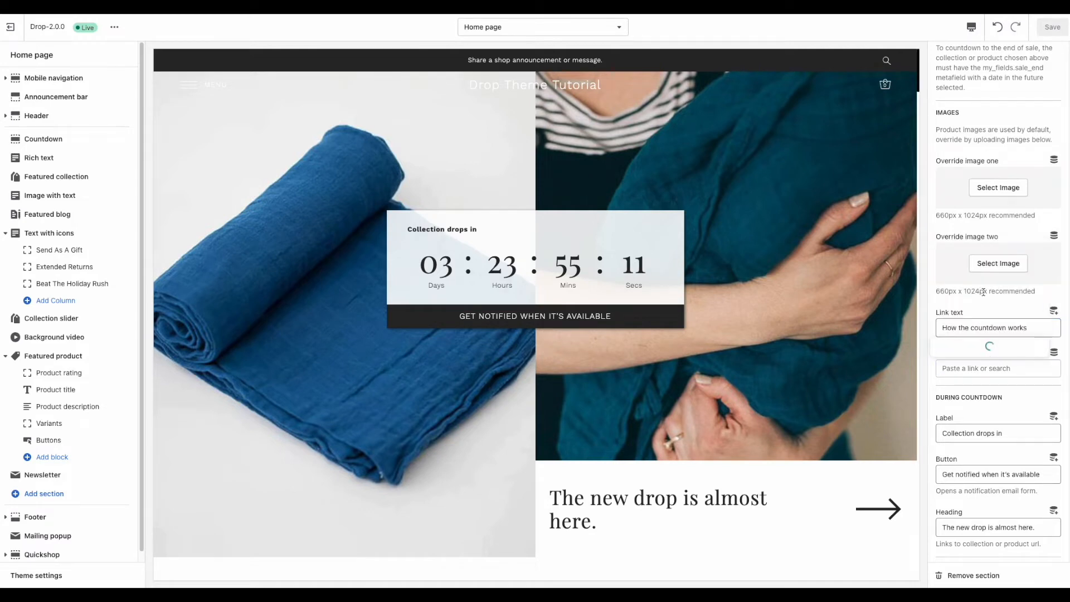
{"action": "left_click", "coordinate": [975, 351]}
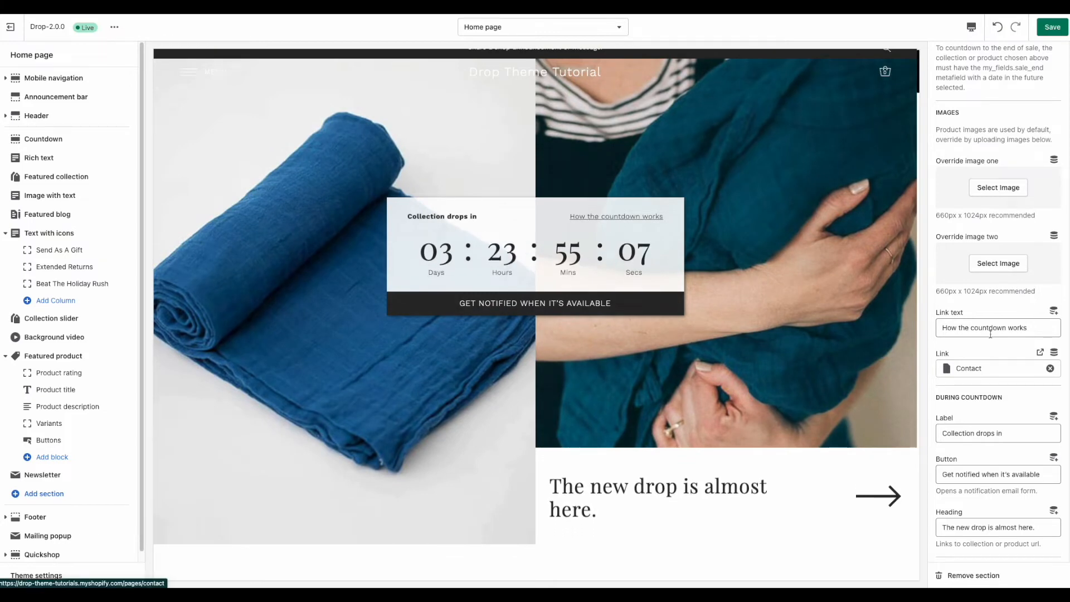
Step: Change the Countdown section's link text to "How the countdown works?"
{"action": "left_click_drag", "start_coordinate": [1037, 328], "coordinate": [906, 323]}
{"action": "left_click", "coordinate": [1023, 327]}
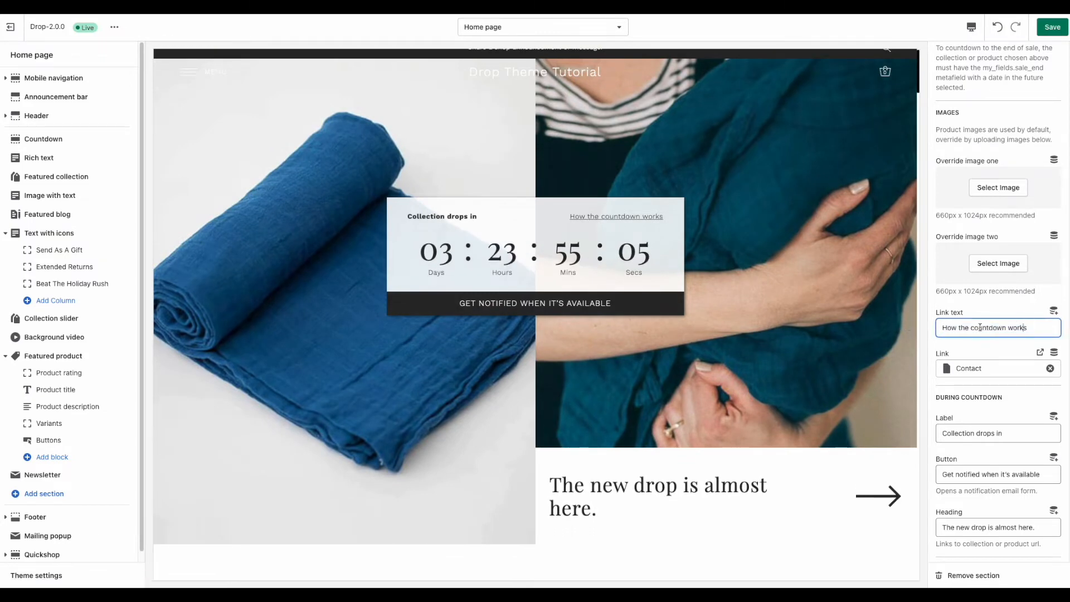
{"action": "left_click", "coordinate": [1058, 327]}
{"action": "type", "text": "?"}
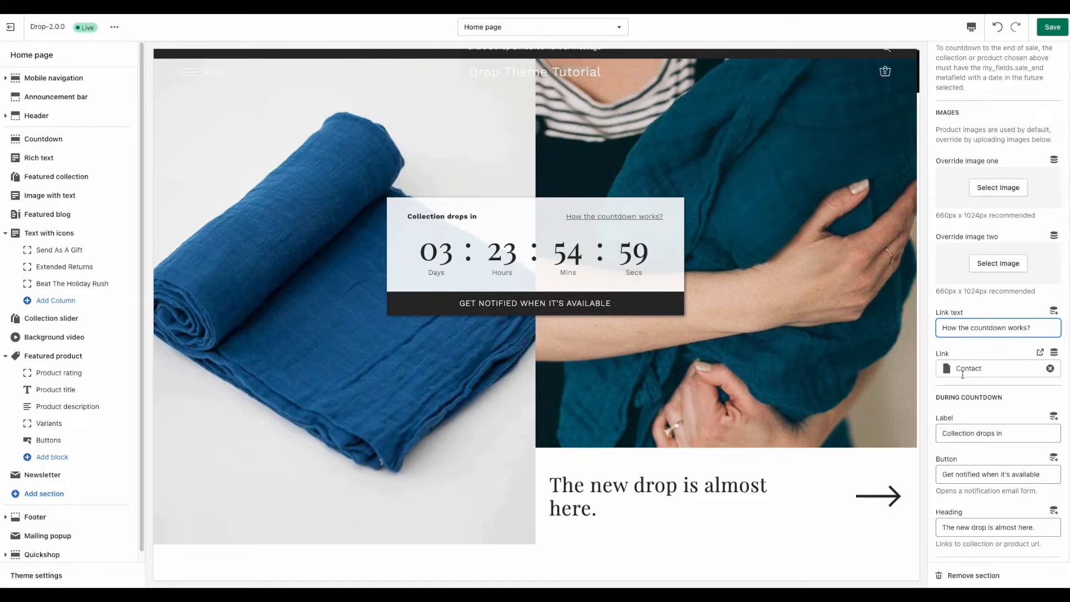
Step: Remove the Contact page link from the Countdown section
{"action": "left_click", "coordinate": [1049, 369]}
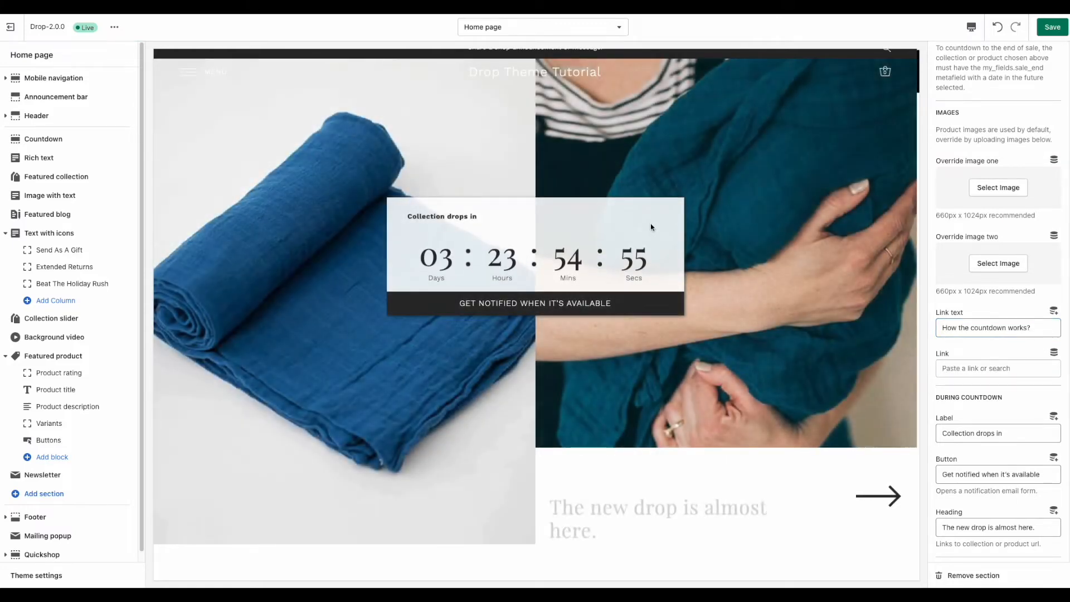
{"action": "scroll", "coordinate": [1010, 324], "scroll_direction": "down", "scroll_amount": 1}
{"action": "scroll", "coordinate": [1011, 325], "scroll_direction": "down", "scroll_amount": 3}
{"action": "left_click_drag", "start_coordinate": [1009, 294], "coordinate": [926, 296]}
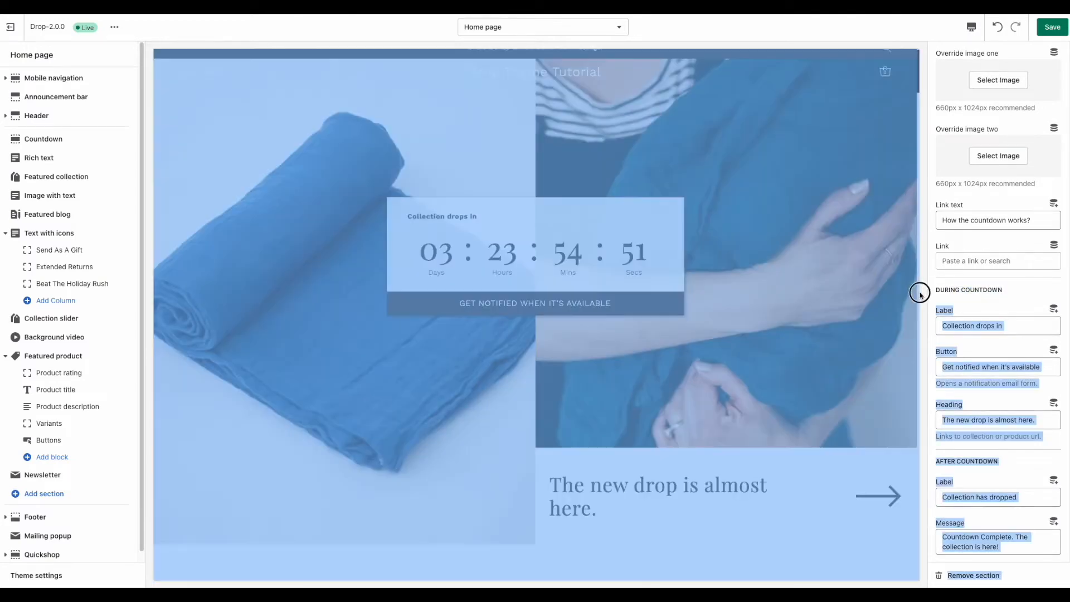
{"action": "left_click", "coordinate": [950, 301]}
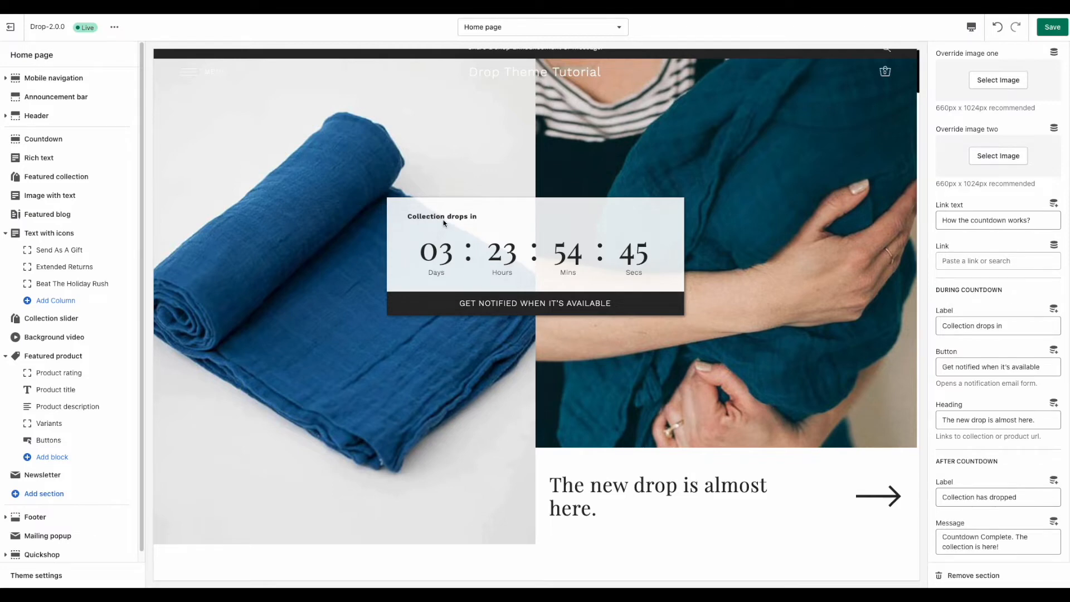
Step: Change the Countdown section's during-countdown label to "Collection launches in"
{"action": "left_click_drag", "start_coordinate": [1022, 325], "coordinate": [939, 325]}
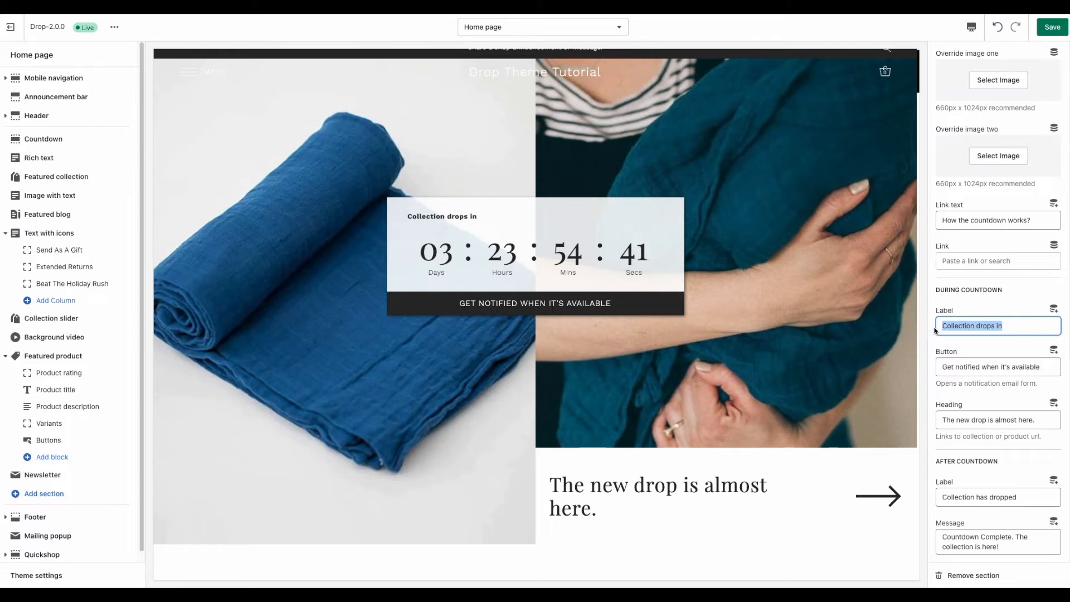
{"action": "double_click", "coordinate": [987, 325]}
{"action": "key", "text": "BackSpace"}
{"action": "type", "text": "lauc"}
{"action": "key", "text": "BackSpace"}
{"action": "type", "text": "nched"}
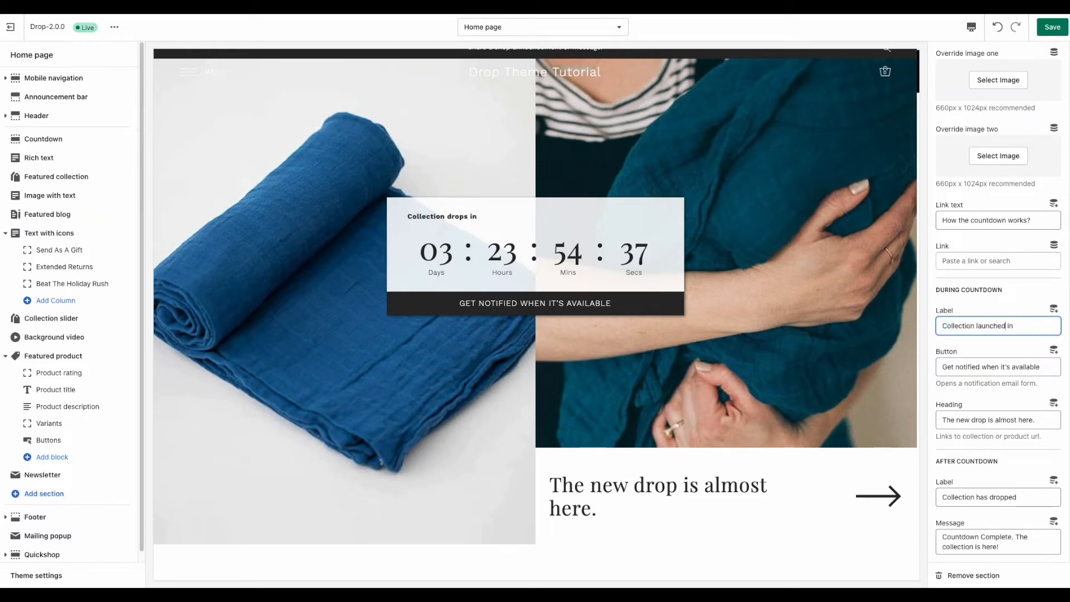
{"action": "key", "text": "BackSpace"}
{"action": "type", "text": "s"}
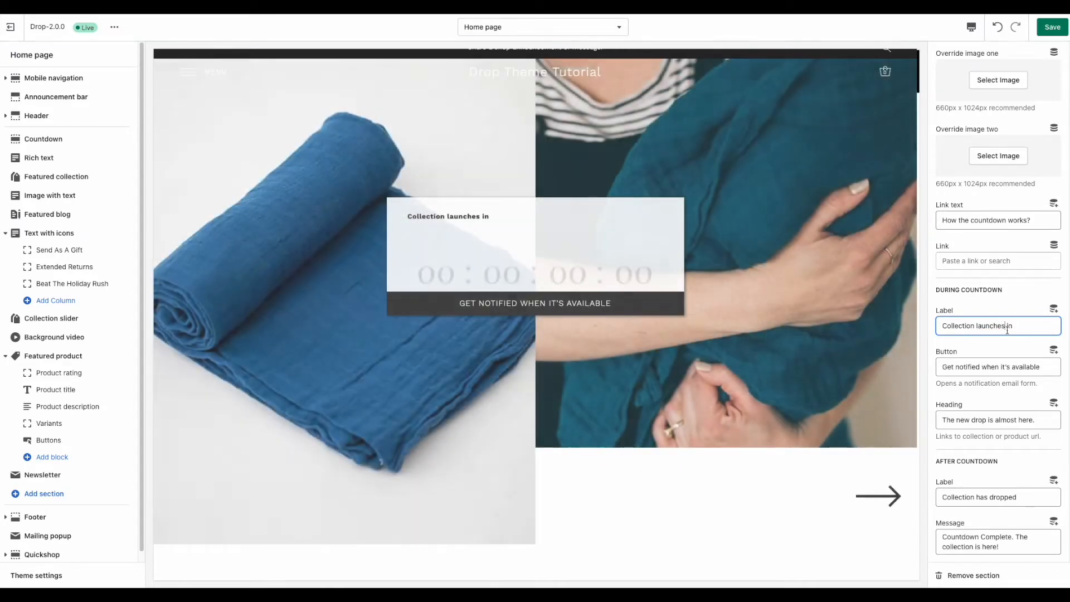
Step: Change the Countdown section's during-countdown button text to "Notify Me"
{"action": "left_click", "coordinate": [993, 380]}
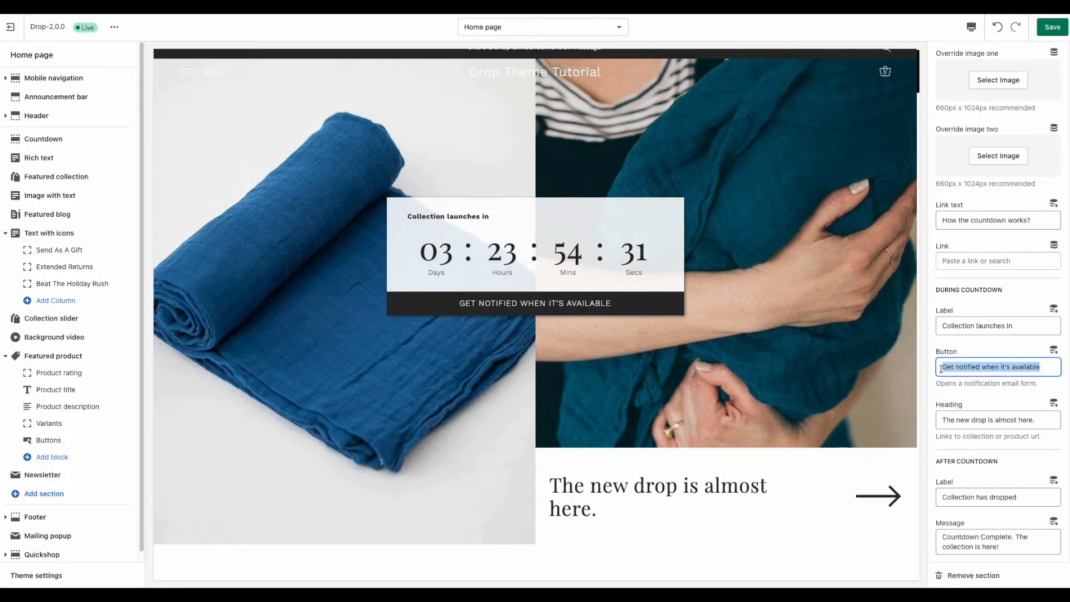
{"action": "type", "text": "No"}
{"action": "type", "text": "tif"}
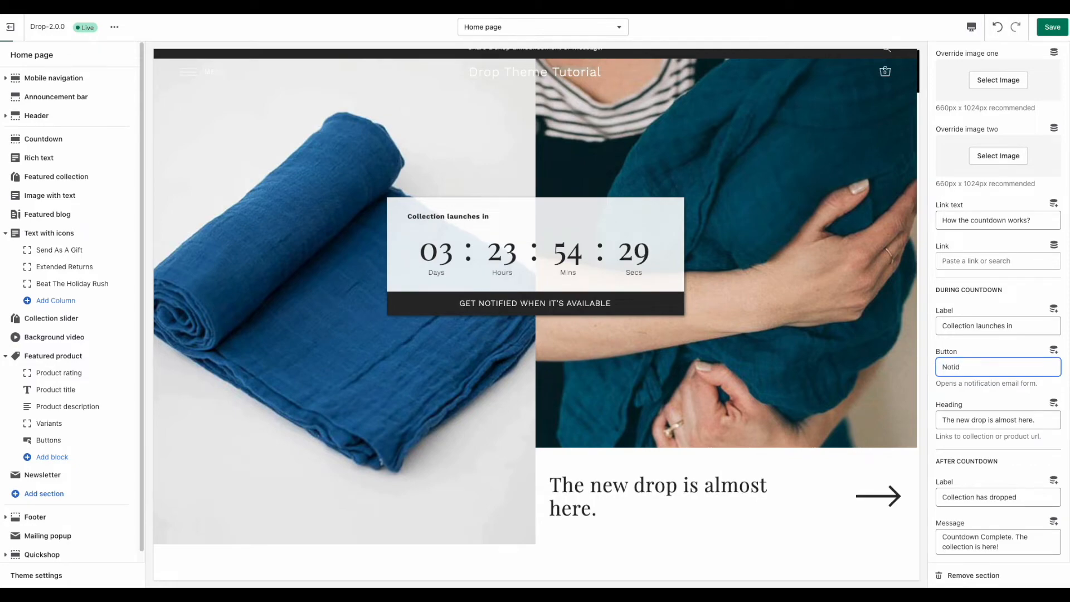
{"action": "type", "text": "y Me"}
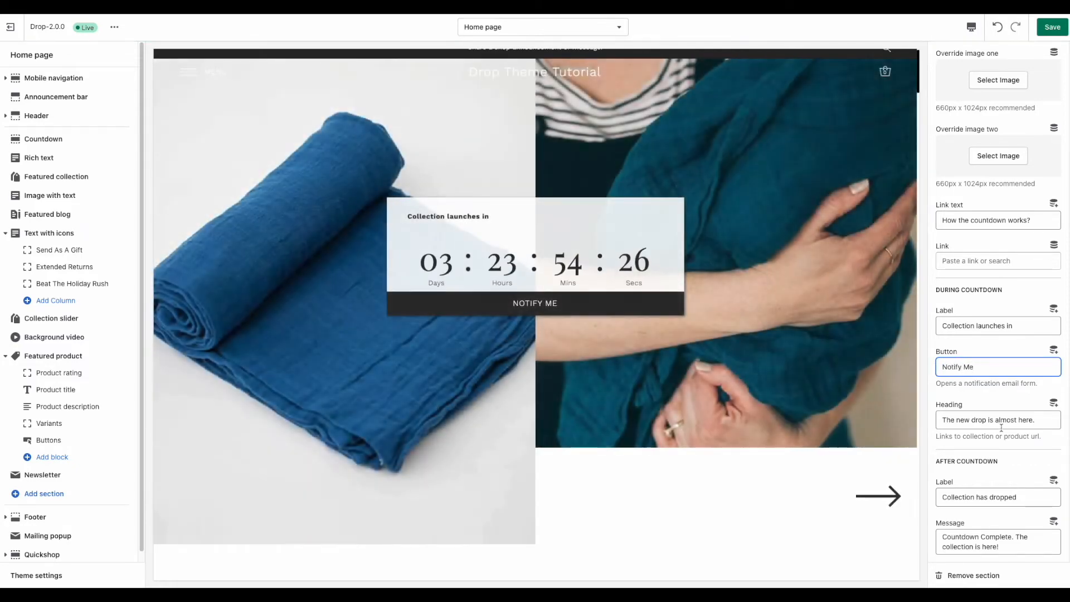
Step: Review the Countdown section's during-countdown heading, its after-countdown label, message, button and heading texts, and its section style options
{"action": "left_click", "coordinate": [1017, 426]}
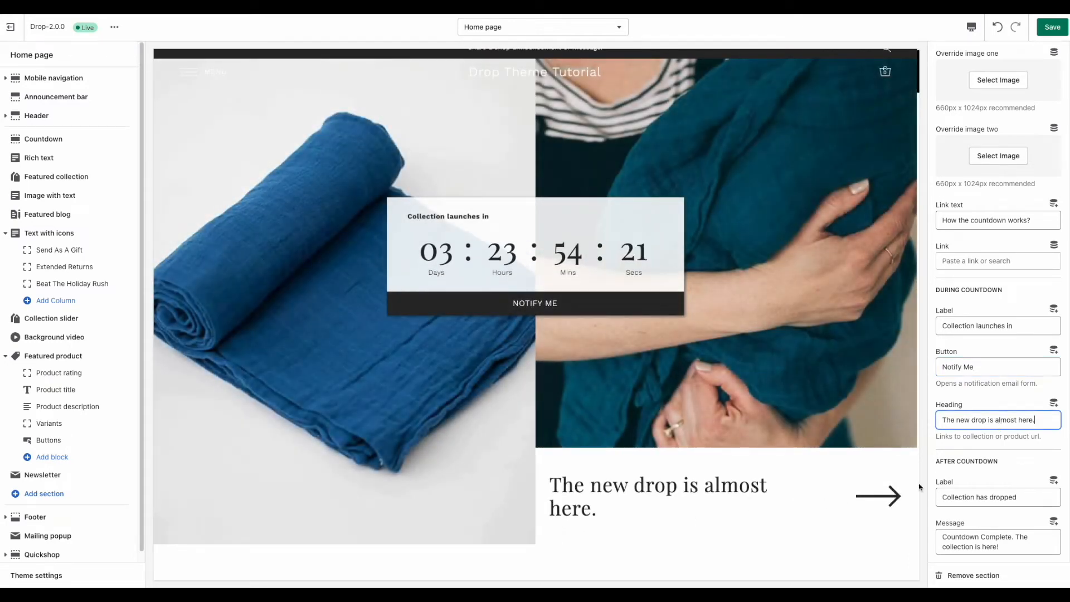
{"action": "left_click_drag", "start_coordinate": [1039, 425], "coordinate": [1023, 425]}
{"action": "scroll", "coordinate": [1019, 167], "scroll_direction": "up", "scroll_amount": 7}
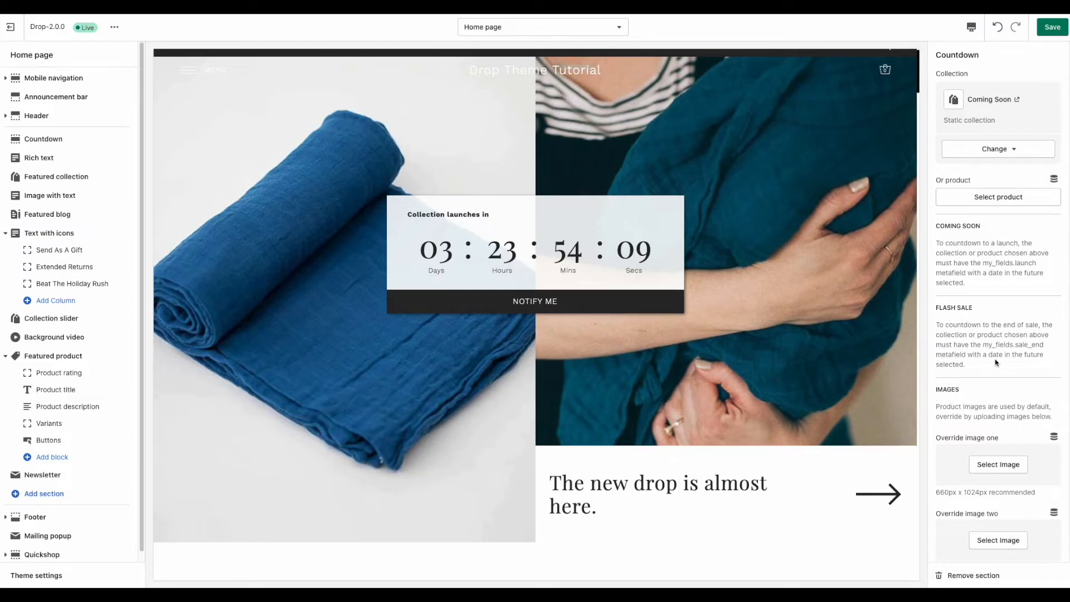
{"action": "scroll", "coordinate": [994, 361], "scroll_direction": "down", "scroll_amount": 10}
{"action": "left_click", "coordinate": [986, 452]}
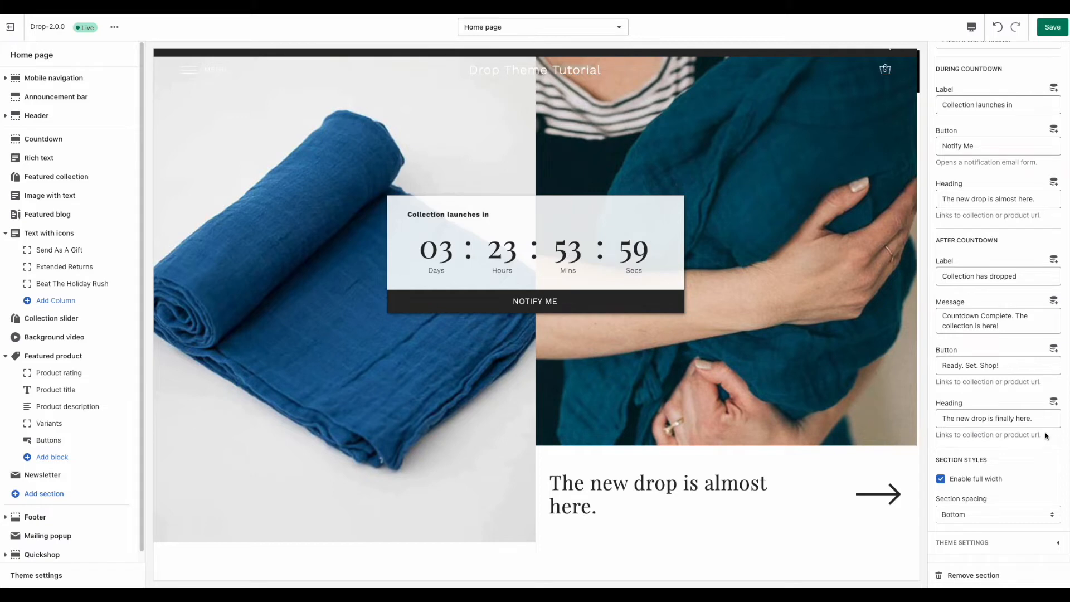
{"action": "left_click", "coordinate": [1027, 276]}
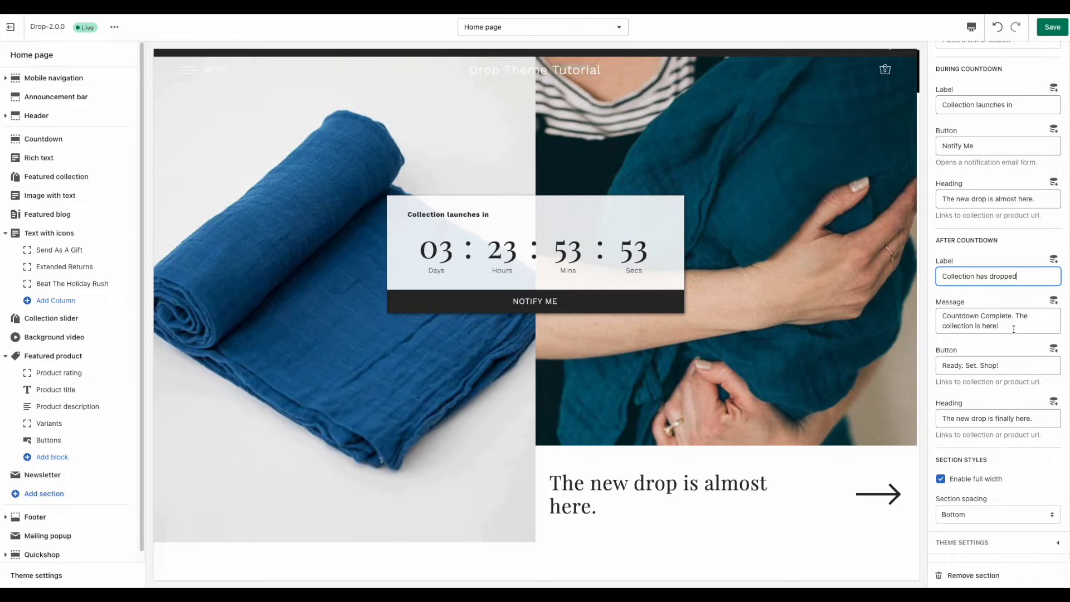
{"action": "triple_click", "coordinate": [955, 315]}
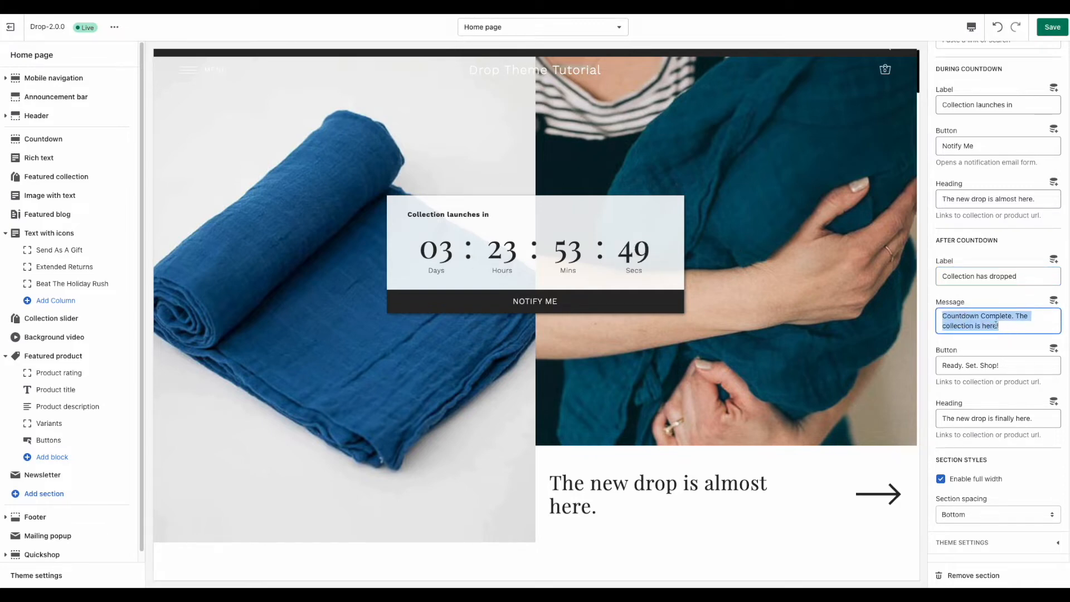
{"action": "double_click", "coordinate": [950, 315]}
{"action": "left_click_drag", "start_coordinate": [1020, 327], "coordinate": [930, 318]}
{"action": "left_click_drag", "start_coordinate": [1043, 368], "coordinate": [929, 373]}
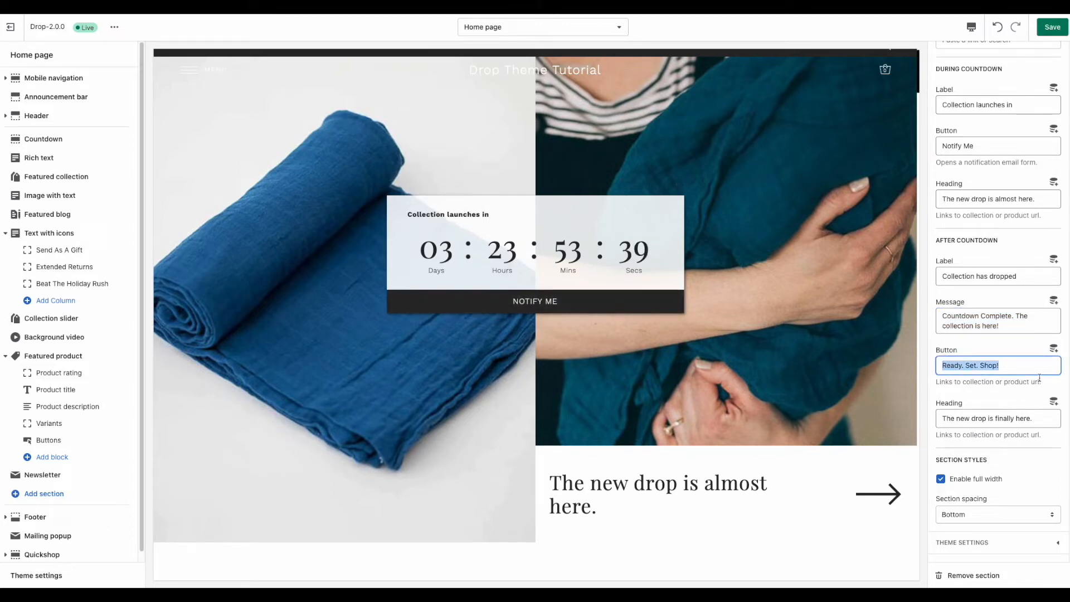
{"action": "left_click", "coordinate": [1013, 370]}
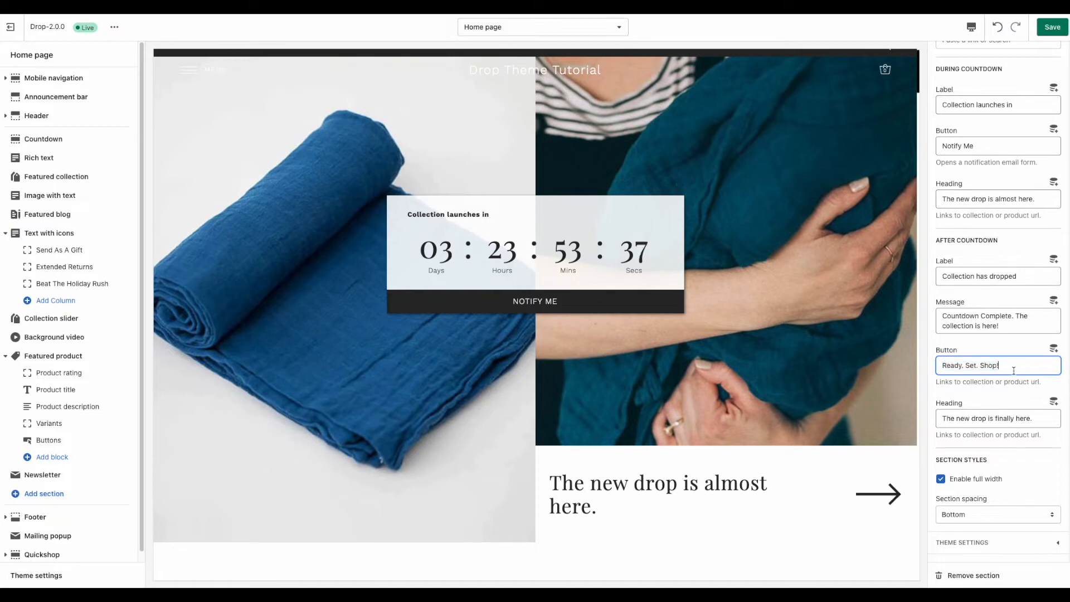
{"action": "left_click_drag", "start_coordinate": [1050, 421], "coordinate": [894, 420]}
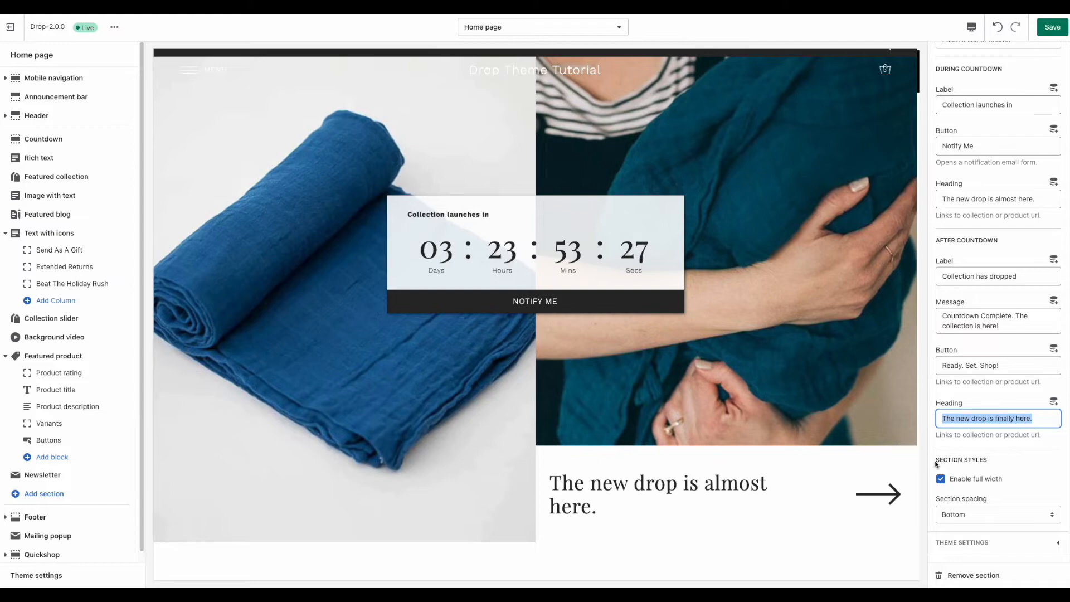
{"action": "left_click_drag", "start_coordinate": [936, 461], "coordinate": [988, 460]}
{"action": "left_click", "coordinate": [941, 479]}
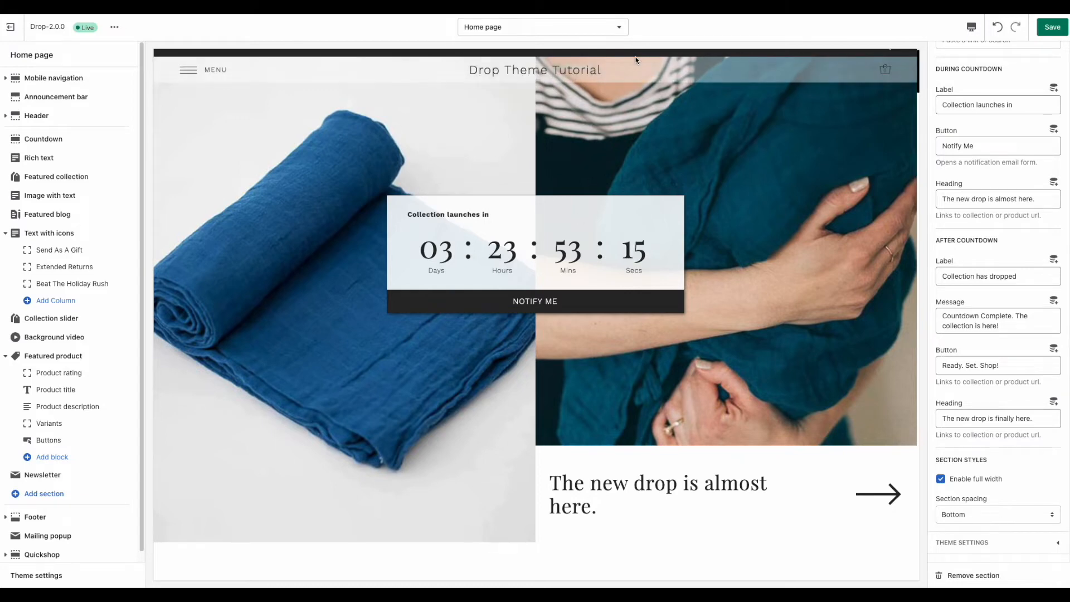
{"action": "scroll", "coordinate": [661, 123], "scroll_direction": "up", "scroll_amount": 1}
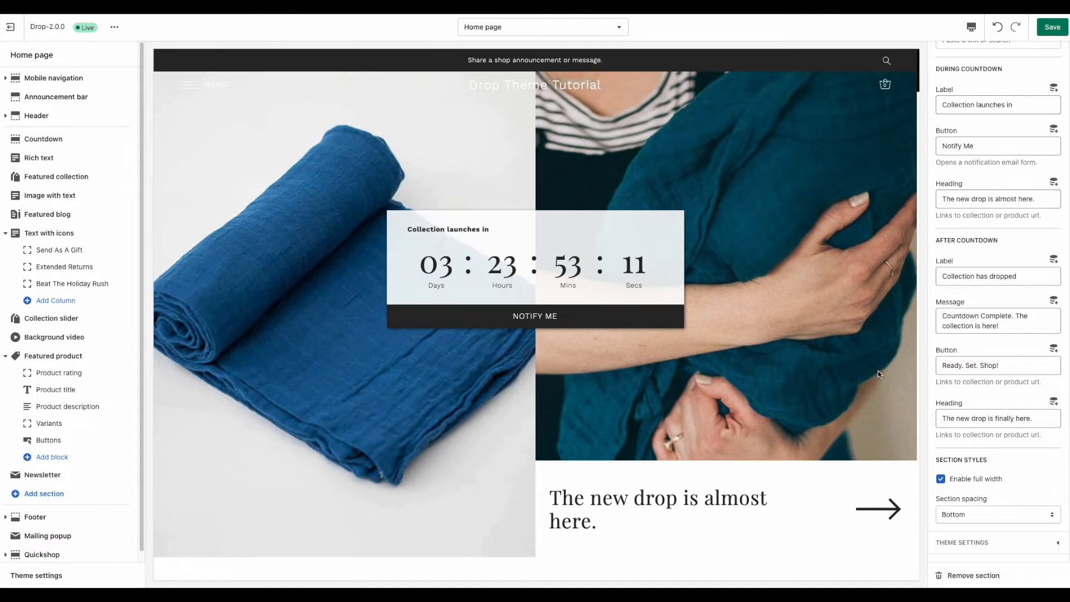
Step: Remove the Coming Soon collection from the Countdown section and check the after-countdown message in the preview
{"action": "scroll", "coordinate": [985, 397], "scroll_direction": "up", "scroll_amount": 10}
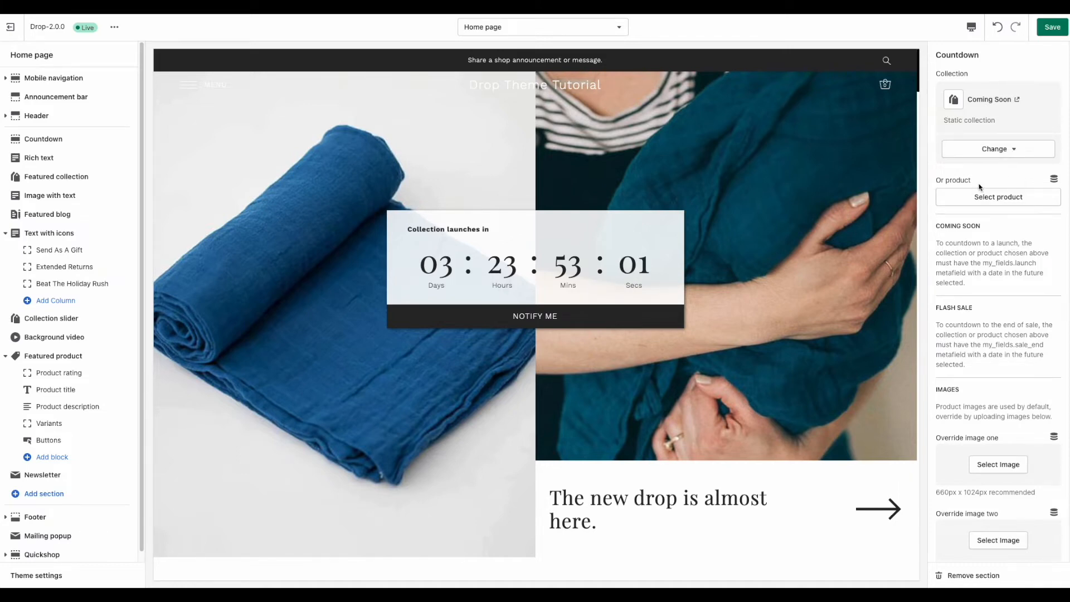
{"action": "left_click", "coordinate": [995, 149]}
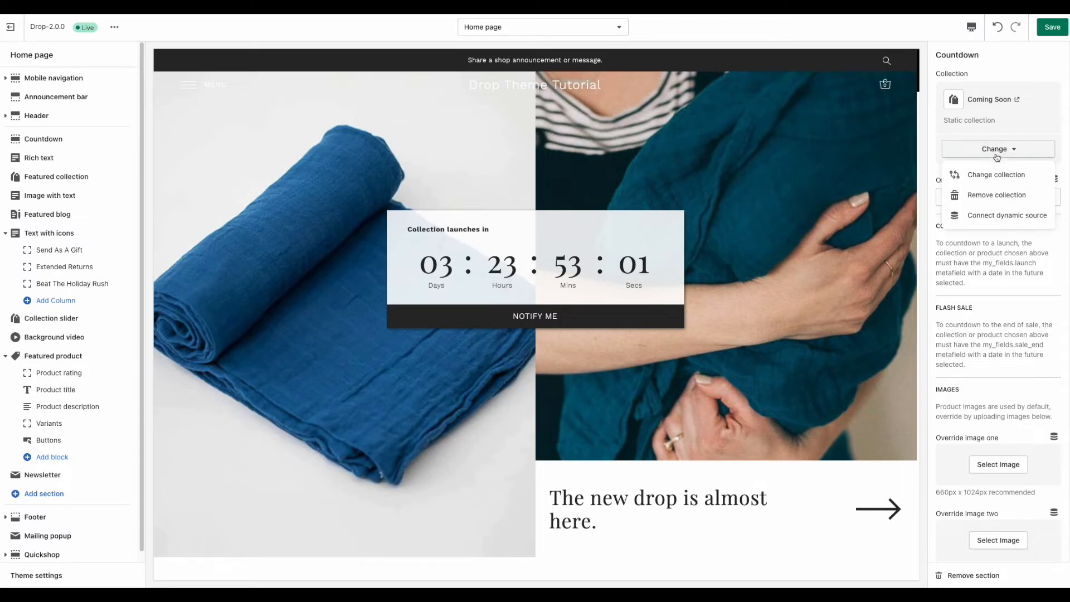
{"action": "left_click", "coordinate": [1003, 193]}
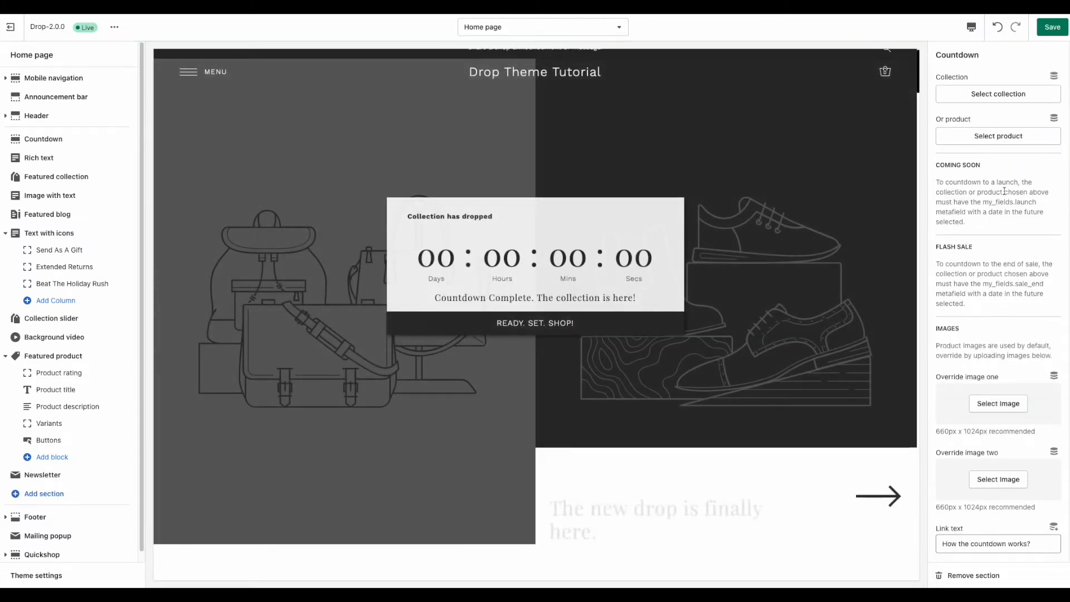
{"action": "left_click_drag", "start_coordinate": [434, 298], "coordinate": [648, 298]}
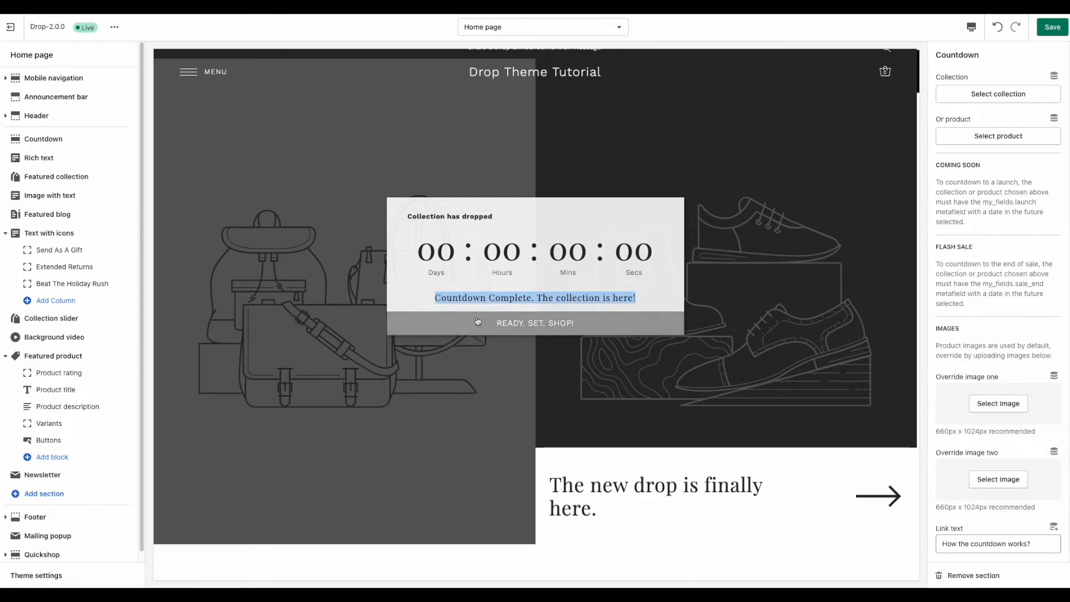
{"action": "scroll", "coordinate": [1011, 257], "scroll_direction": "down", "scroll_amount": 9}
{"action": "scroll", "coordinate": [1010, 257], "scroll_direction": "up", "scroll_amount": 9}
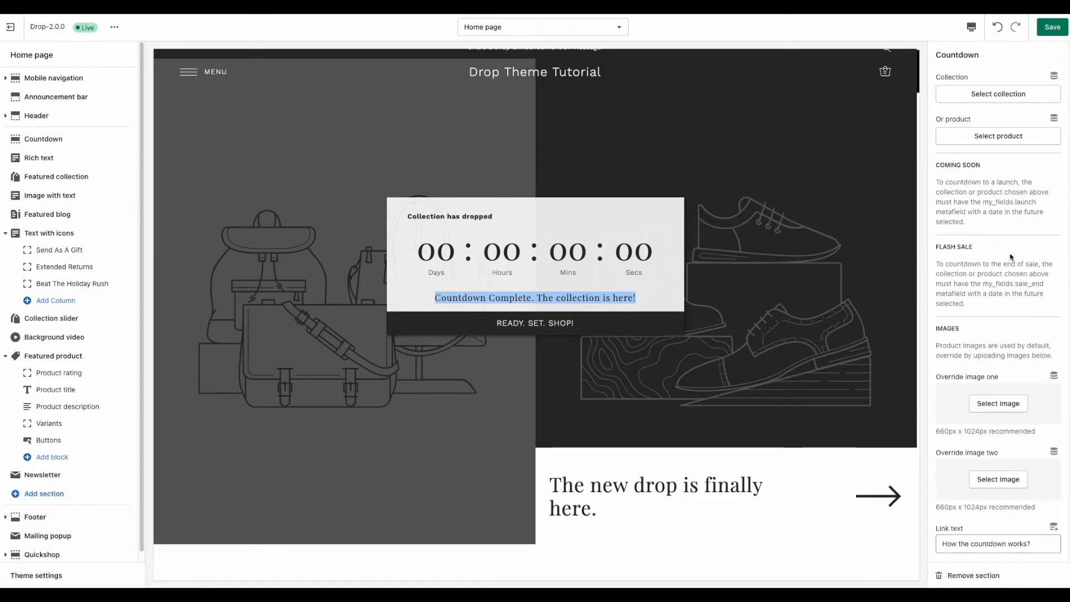
Step: Search the products for "Muslin Swaddle" and set Lake Muslin Swaddle Blanket as the Countdown section's product
{"action": "left_click", "coordinate": [1001, 138]}
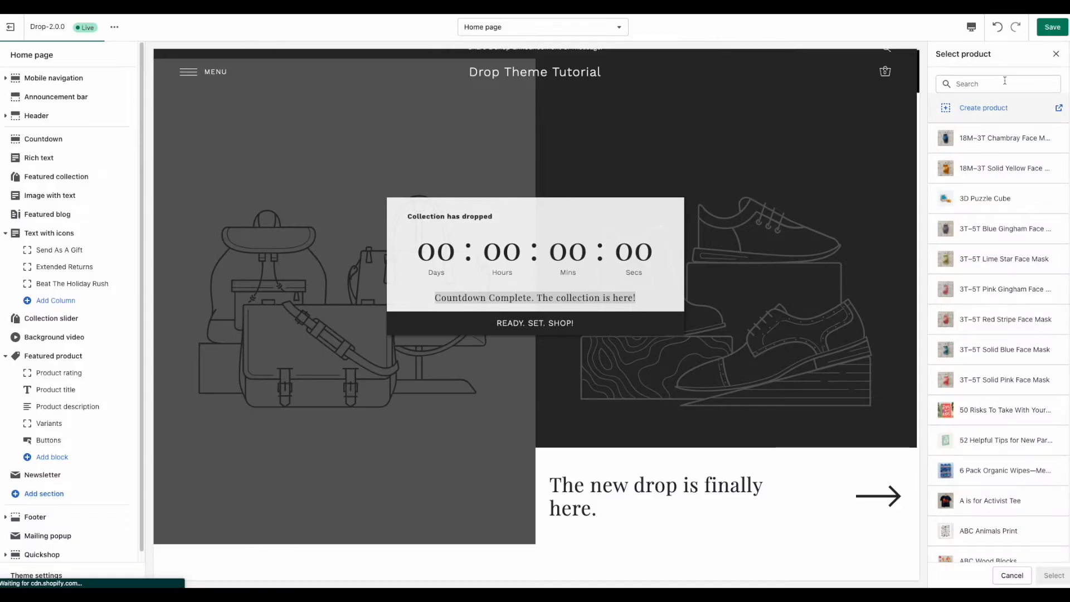
{"action": "left_click", "coordinate": [1005, 80]}
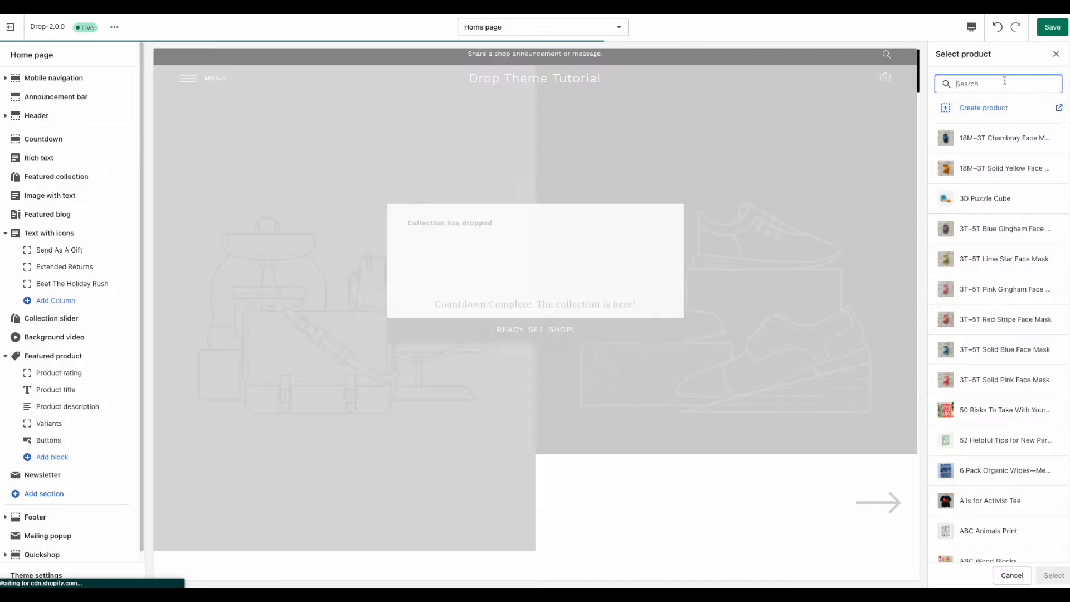
{"action": "type", "text": "Muslin"}
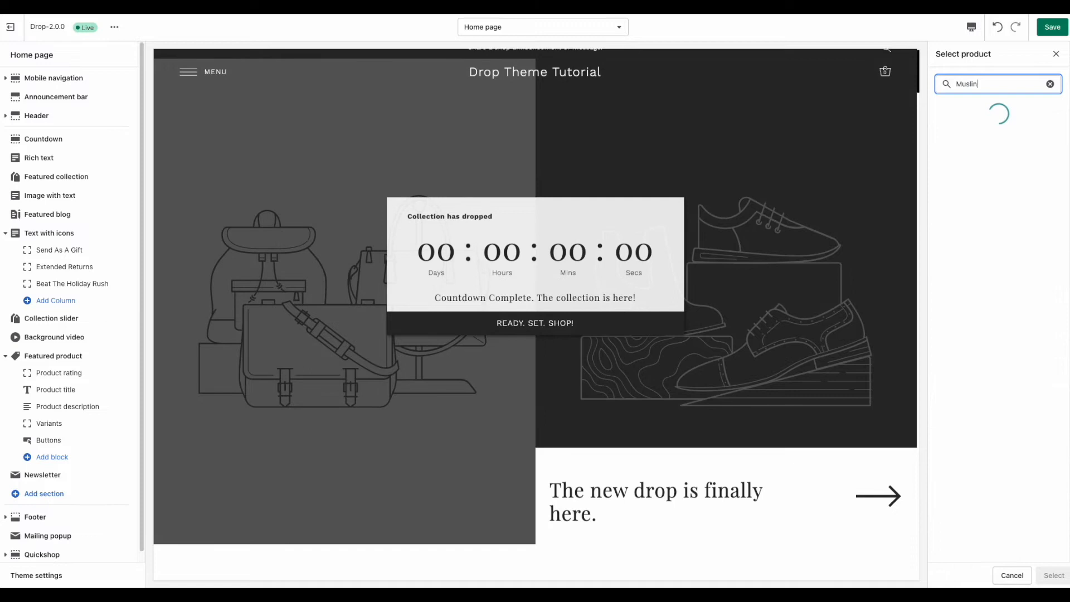
{"action": "type", "text": " Swaddle"}
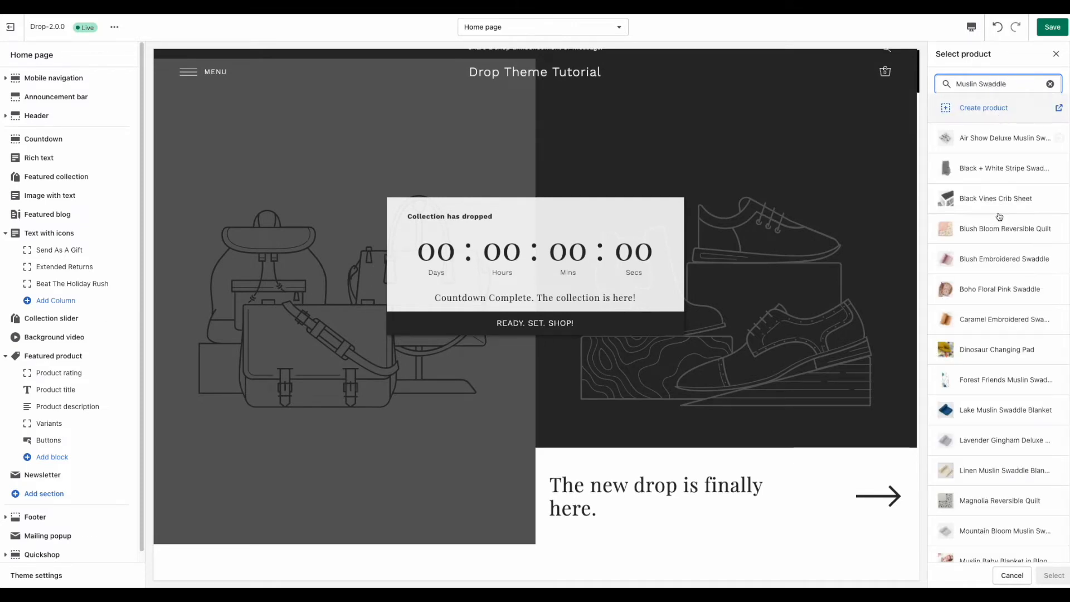
{"action": "left_click", "coordinate": [992, 409]}
{"action": "left_click", "coordinate": [1053, 575]}
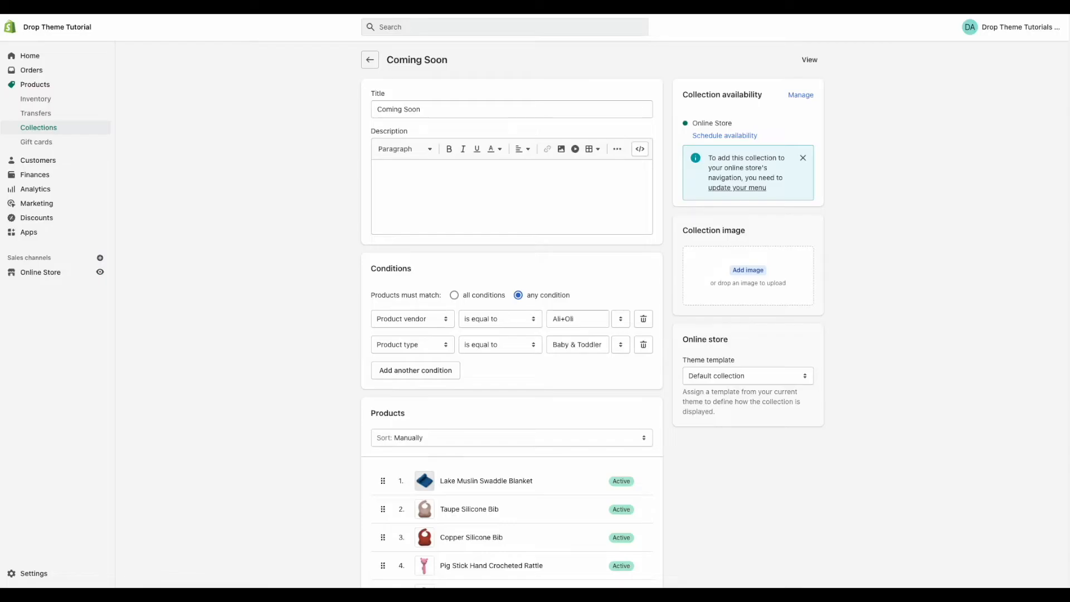
Step: Check the Coming Soon collection's Launch metafield in the store admin and open the Lake Muslin Swaddle Blanket product from its product list
{"action": "scroll", "coordinate": [534, 372], "scroll_direction": "down", "scroll_amount": 20}
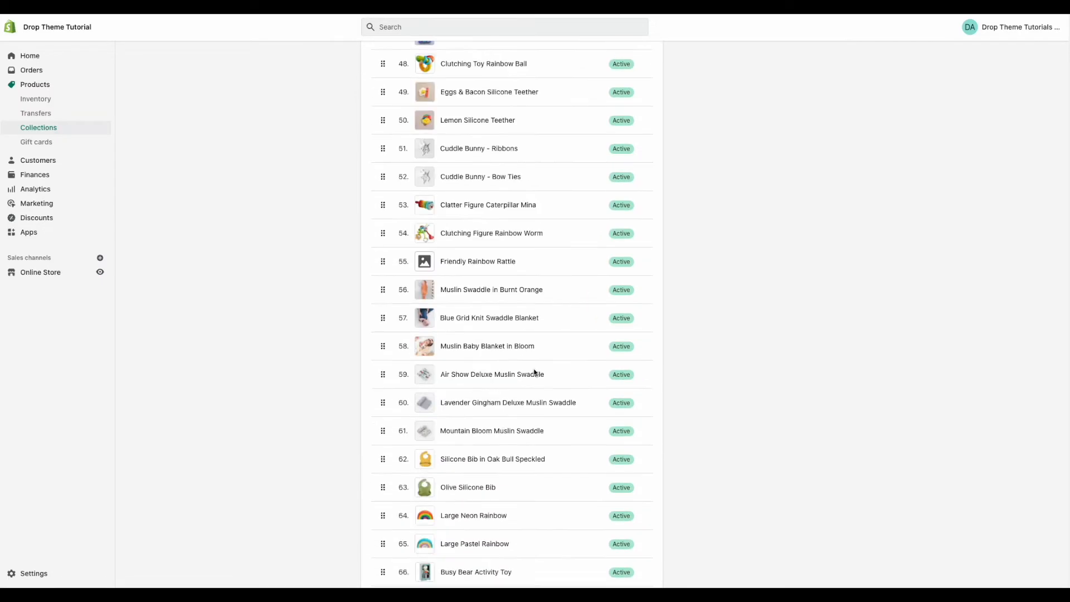
{"action": "scroll", "coordinate": [534, 372], "scroll_direction": "down", "scroll_amount": 20}
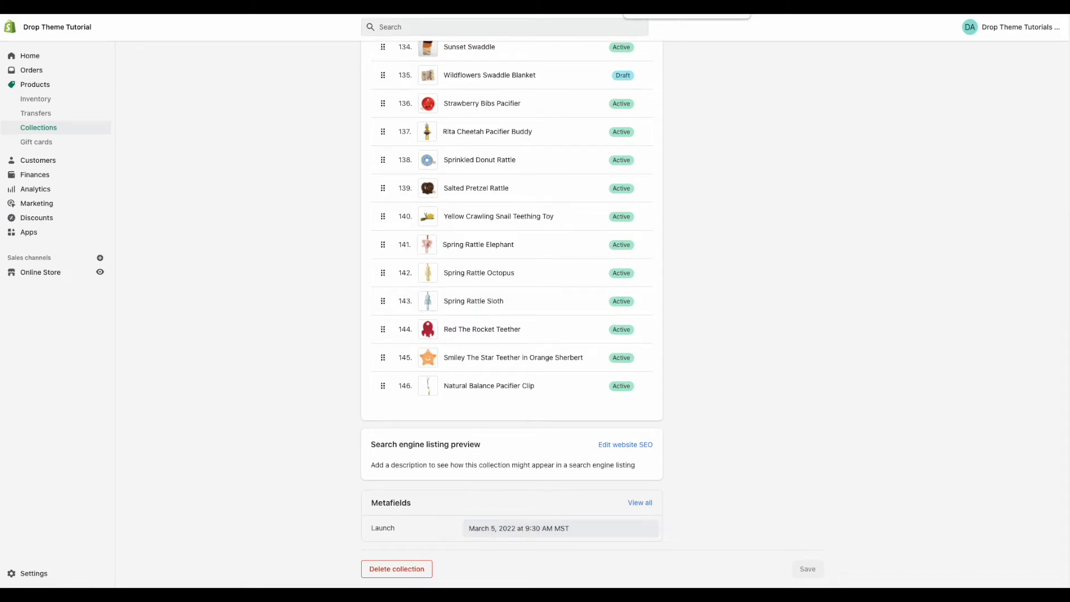
{"action": "left_click", "coordinate": [668, 3]}
{"action": "scroll", "coordinate": [625, 227], "scroll_direction": "up", "scroll_amount": 20}
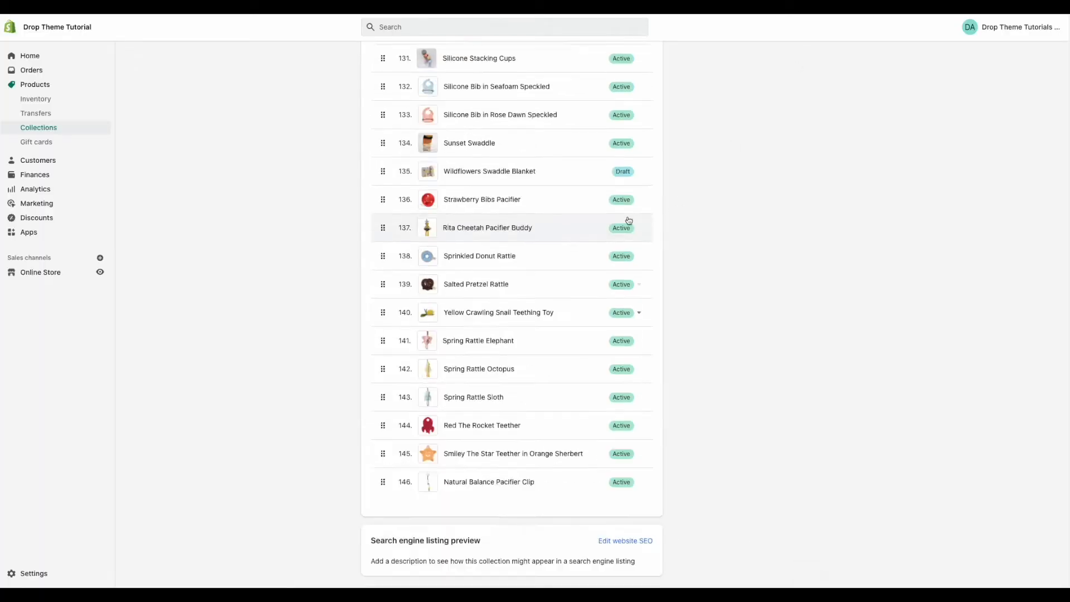
{"action": "scroll", "coordinate": [457, 206], "scroll_direction": "up", "scroll_amount": 20}
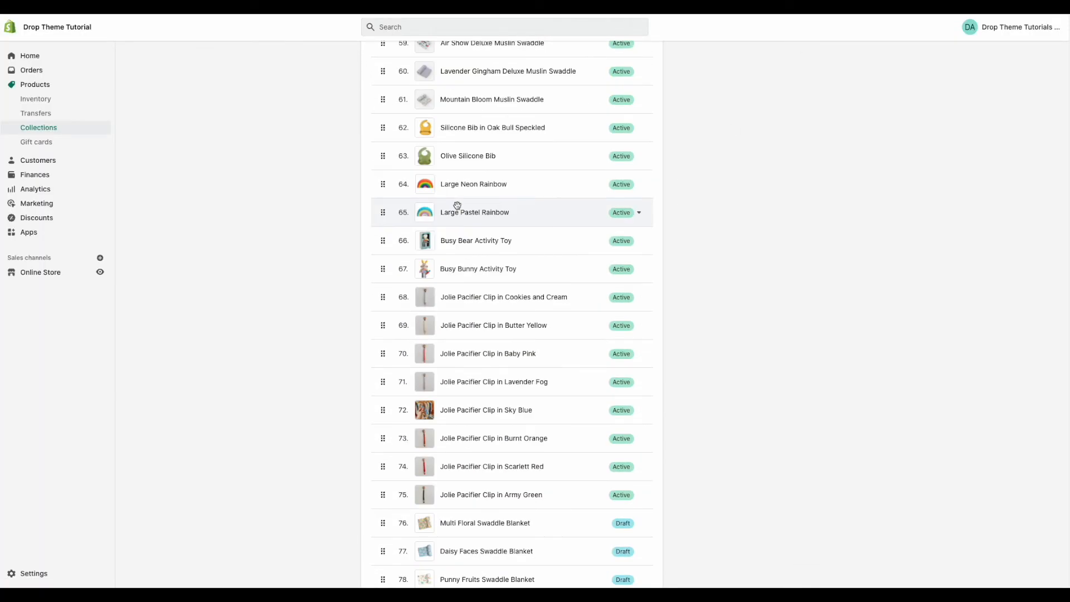
{"action": "scroll", "coordinate": [455, 206], "scroll_direction": "down", "scroll_amount": 6}
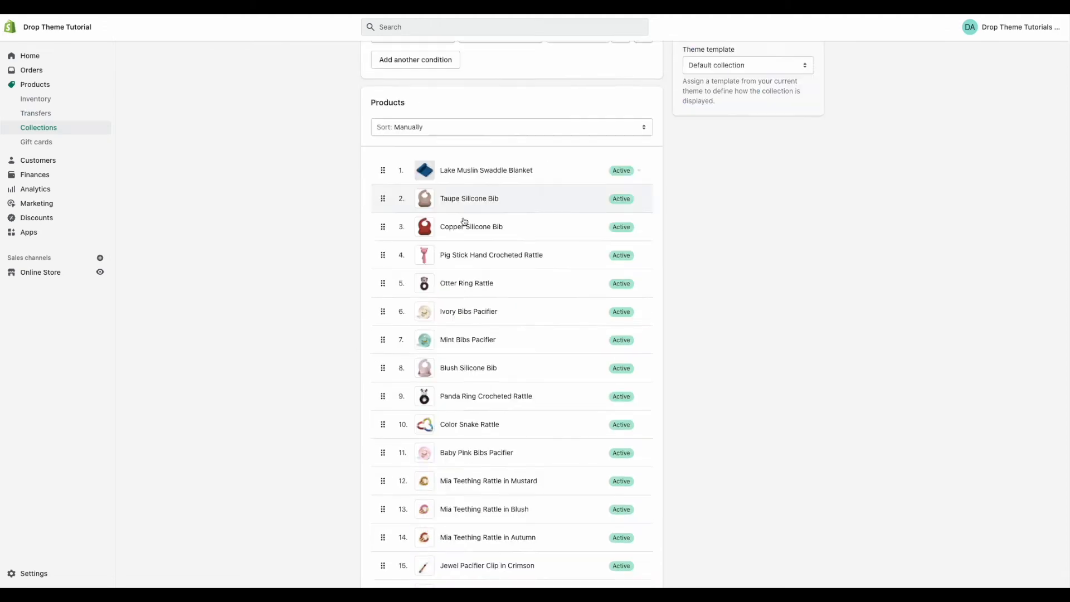
{"action": "left_click", "coordinate": [466, 160]}
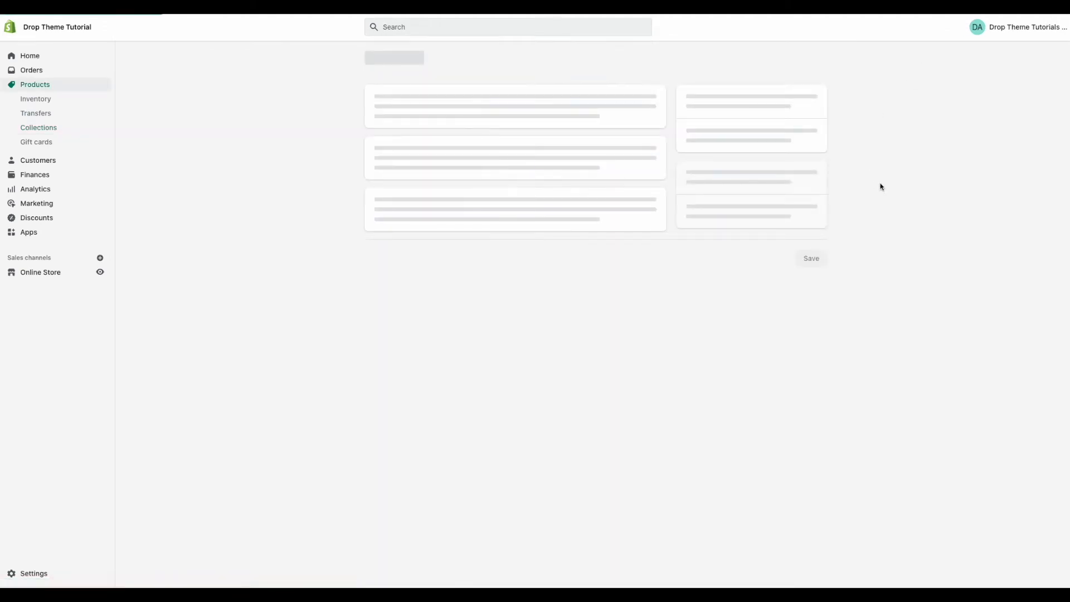
Step: Set the Lake Muslin Swaddle Blanket product's Launch metafield to March 30, 2022 at 9:30 AM and save the product
{"action": "scroll", "coordinate": [628, 341], "scroll_direction": "down", "scroll_amount": 15}
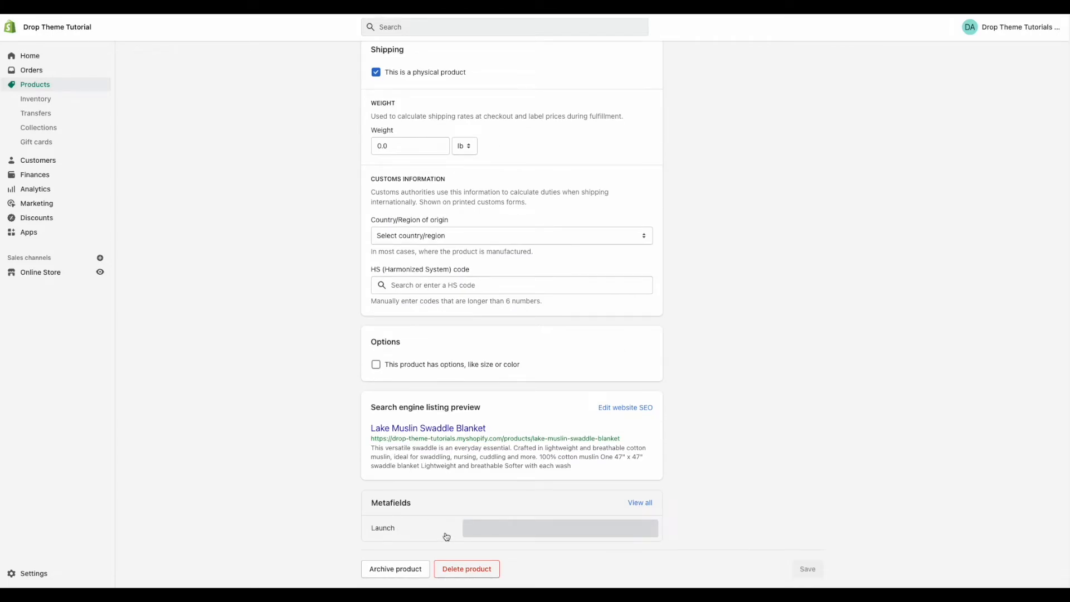
{"action": "left_click", "coordinate": [482, 536]}
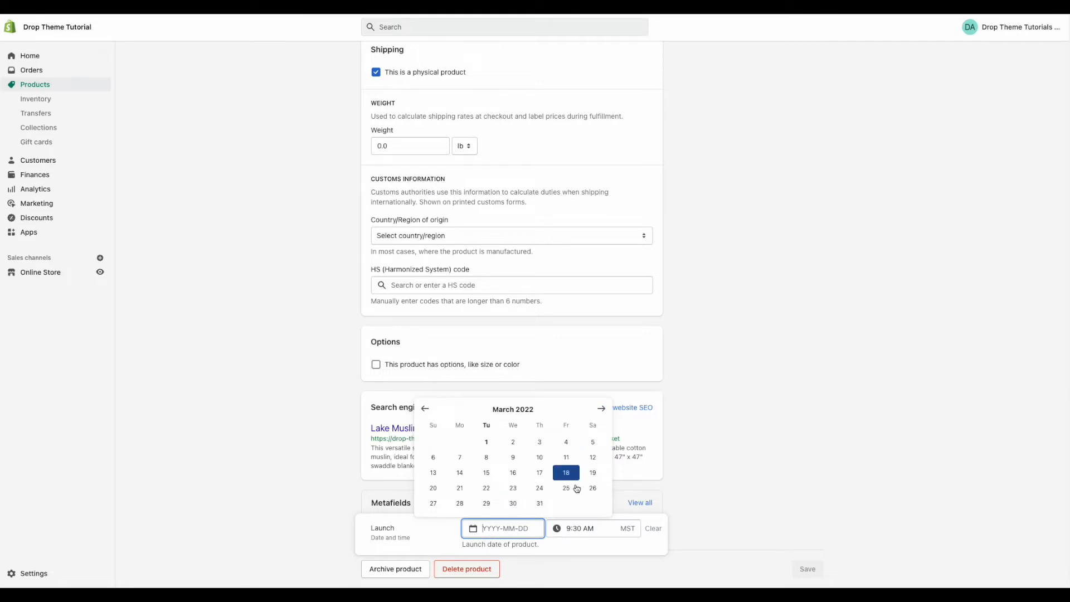
{"action": "left_click", "coordinate": [517, 507]}
{"action": "left_click", "coordinate": [805, 567]}
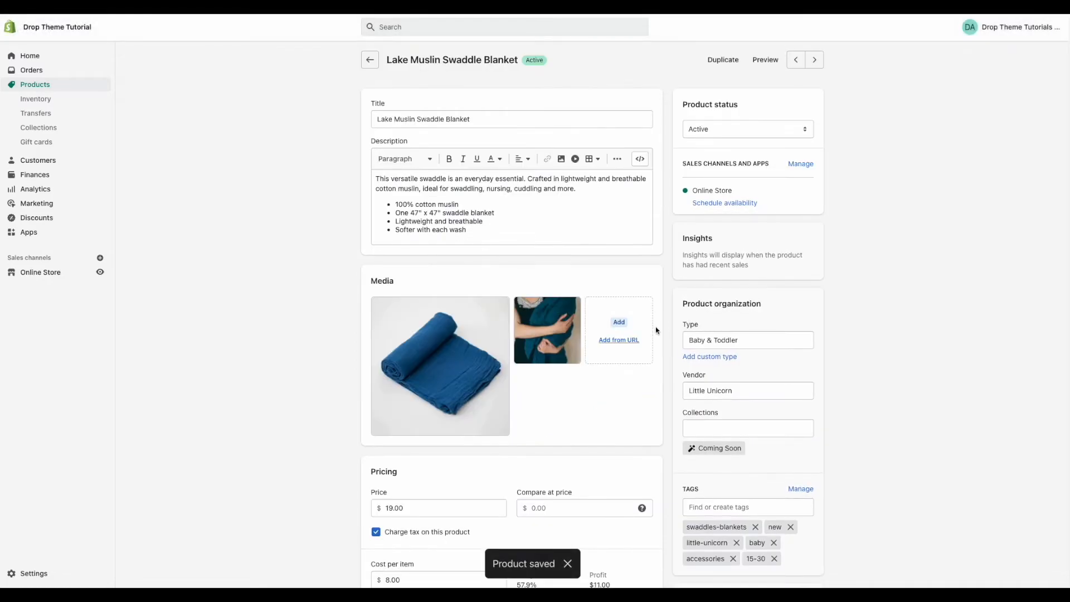
Step: Clear the Launch metafield date of Lake Muslin Swaddle Blanket, save the product and reload the theme editor
{"action": "scroll", "coordinate": [657, 331], "scroll_direction": "down", "scroll_amount": 15}
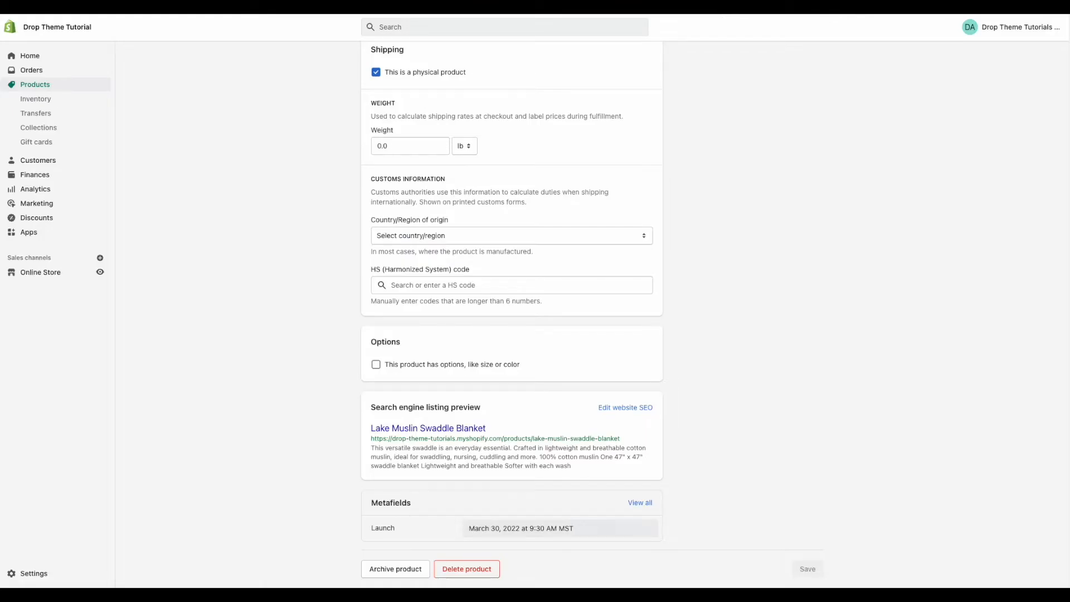
{"action": "left_click", "coordinate": [596, 530]}
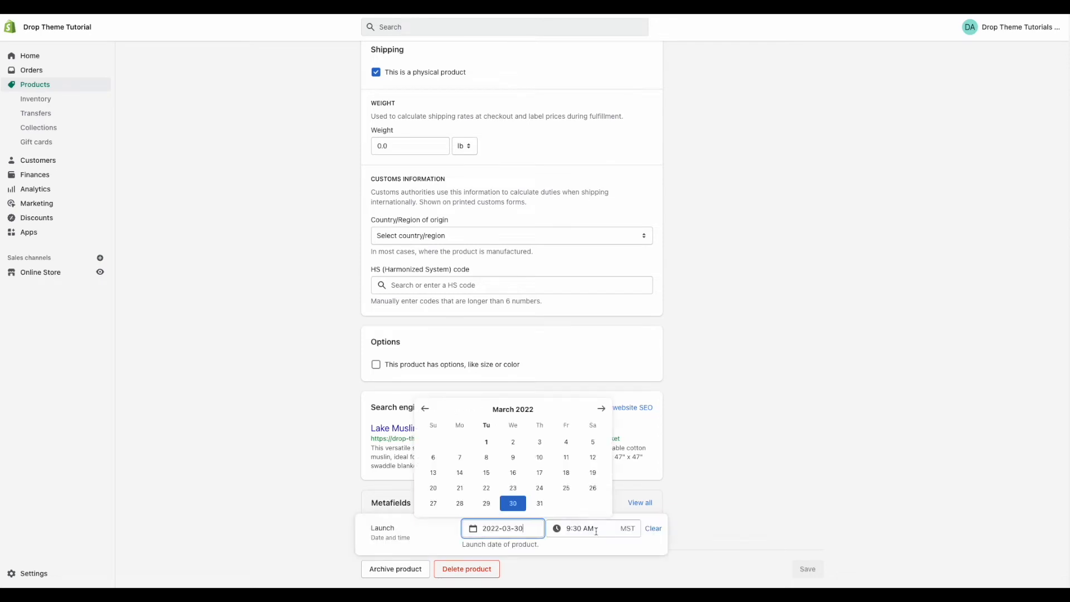
{"action": "left_click", "coordinate": [654, 531]}
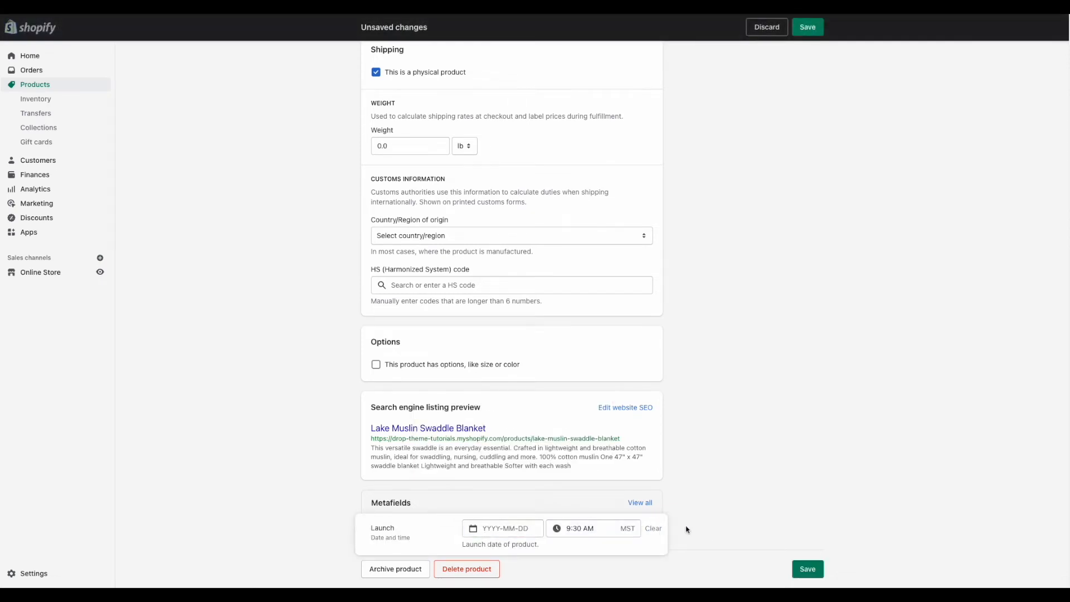
{"action": "left_click", "coordinate": [687, 529]}
{"action": "left_click", "coordinate": [811, 565]}
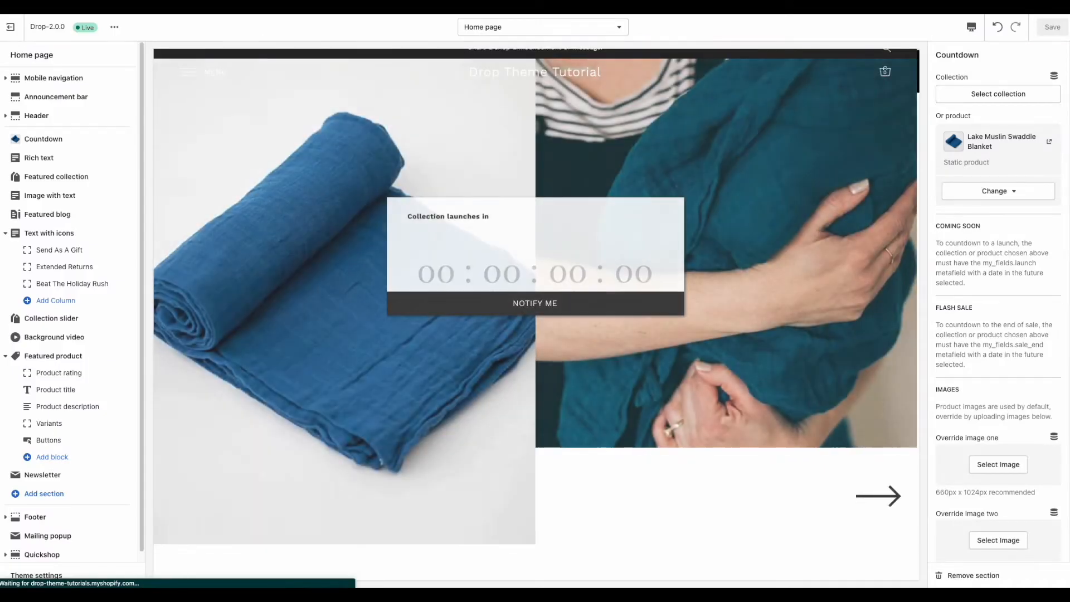
{"action": "key", "text": "super+r"}
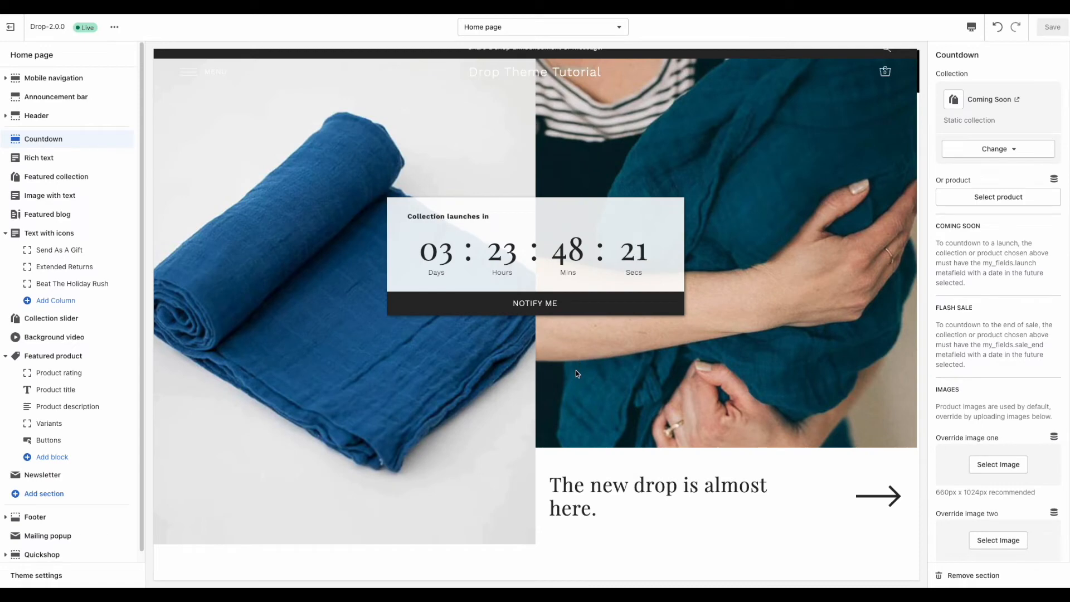
Step: Follow the countdown's heading link in the home page preview and check the Coming Soon collection's Launch metafield in the store admin
{"action": "left_click", "coordinate": [651, 497]}
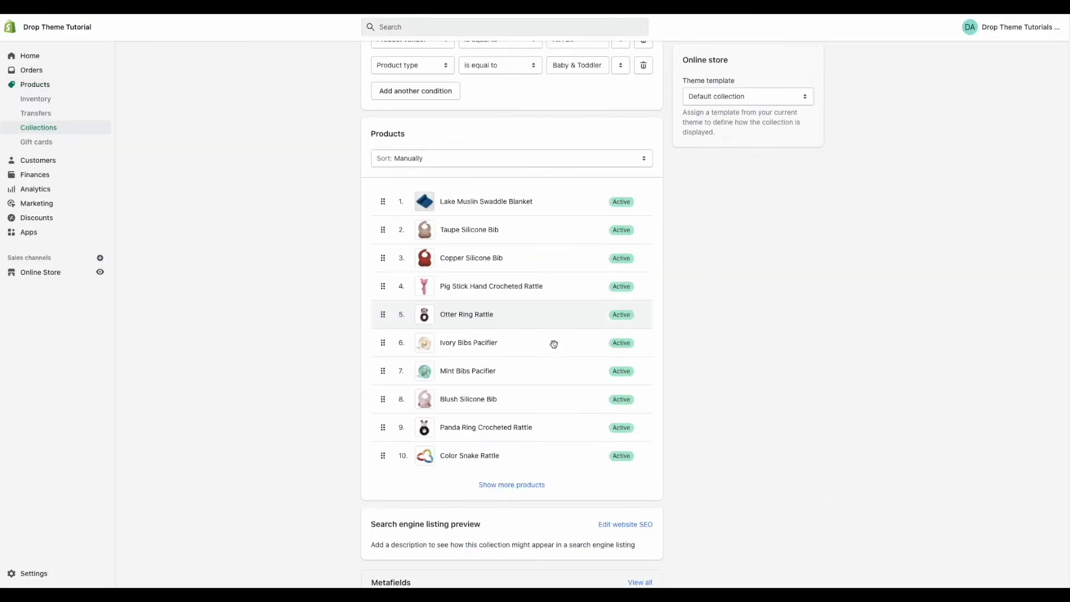
{"action": "scroll", "coordinate": [553, 351], "scroll_direction": "down", "scroll_amount": 2}
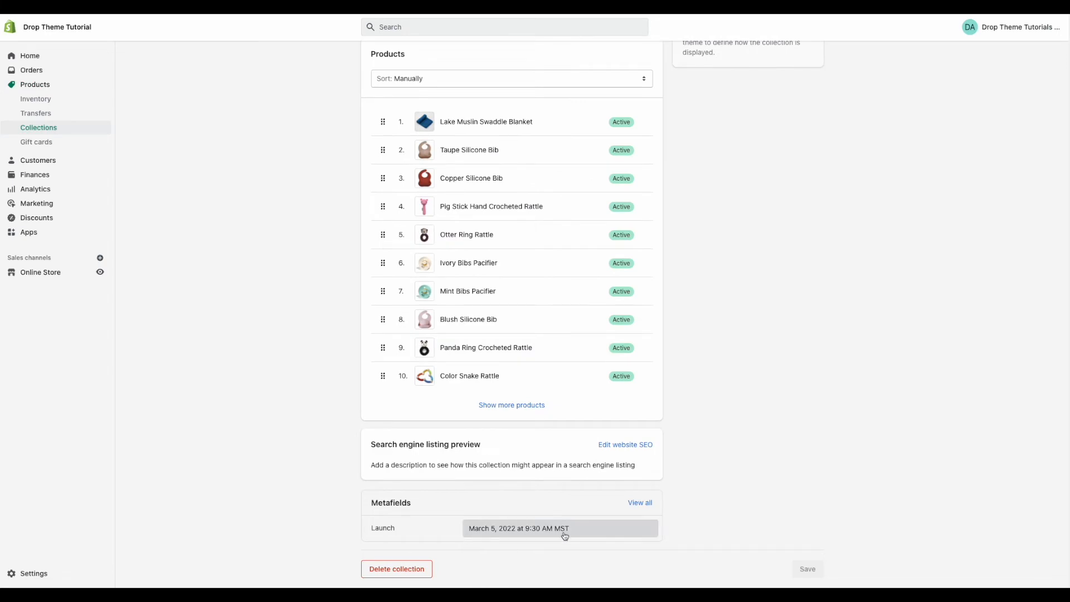
{"action": "scroll", "coordinate": [597, 475], "scroll_direction": "up", "scroll_amount": 7}
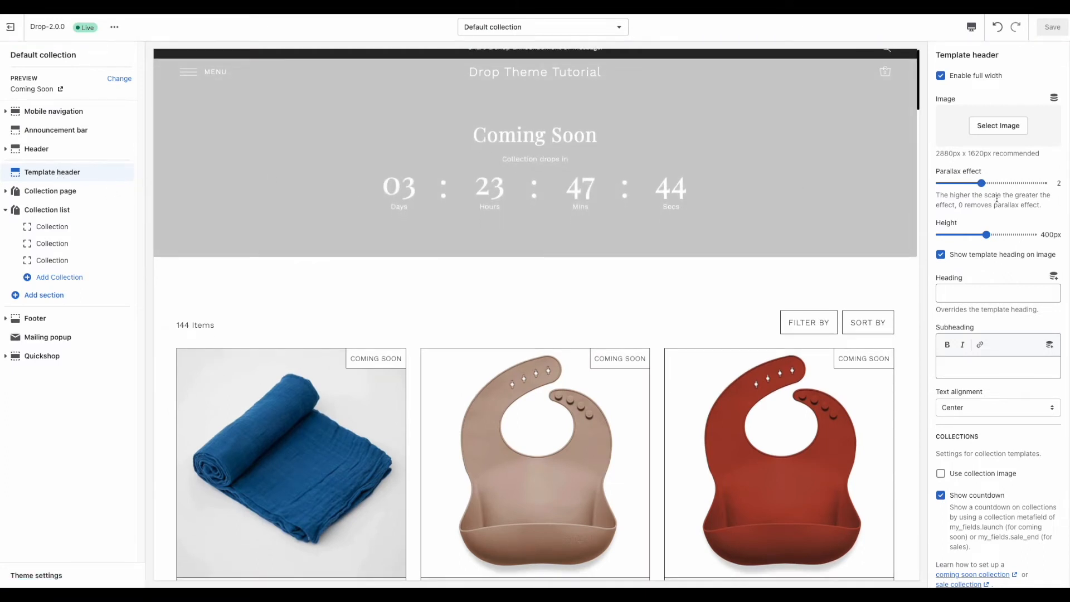
Step: Turn the Show countdown option of the default collection's Template header off and back on
{"action": "scroll", "coordinate": [997, 198], "scroll_direction": "down", "scroll_amount": 1}
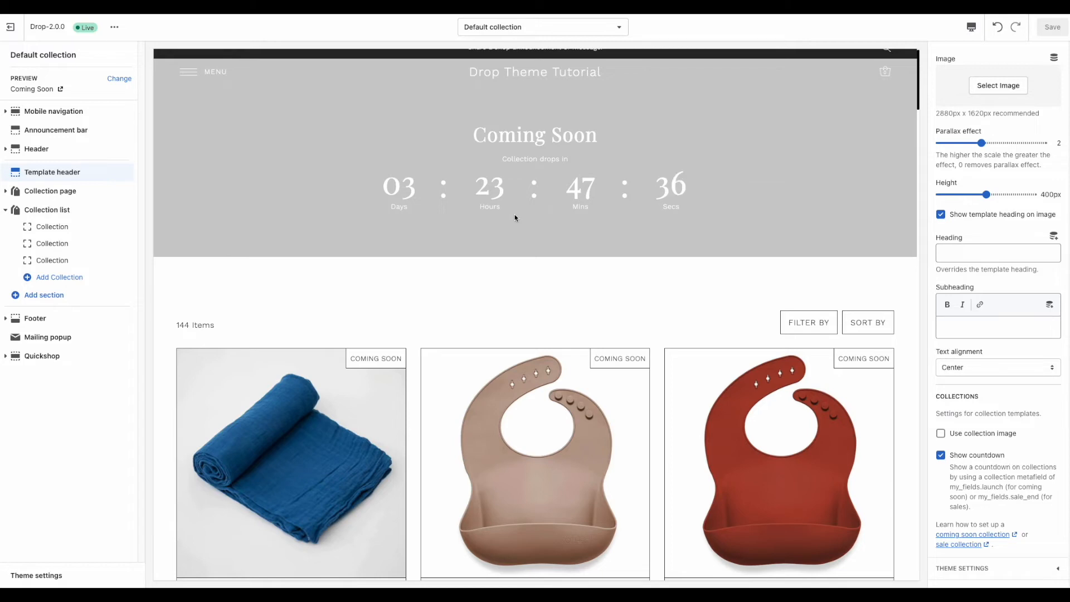
{"action": "left_click", "coordinate": [997, 458]}
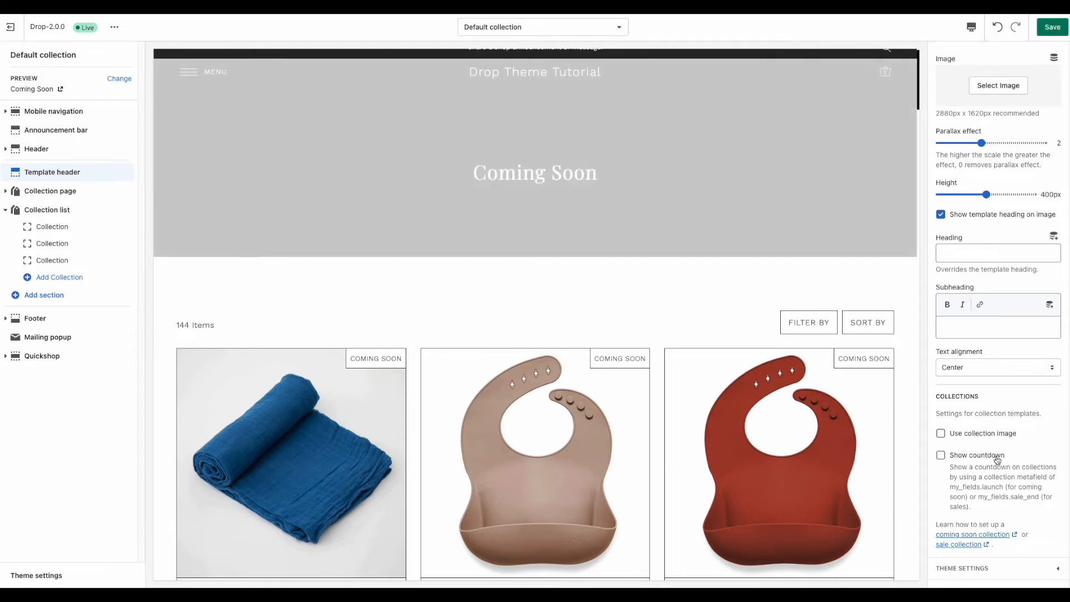
{"action": "left_click", "coordinate": [997, 458]}
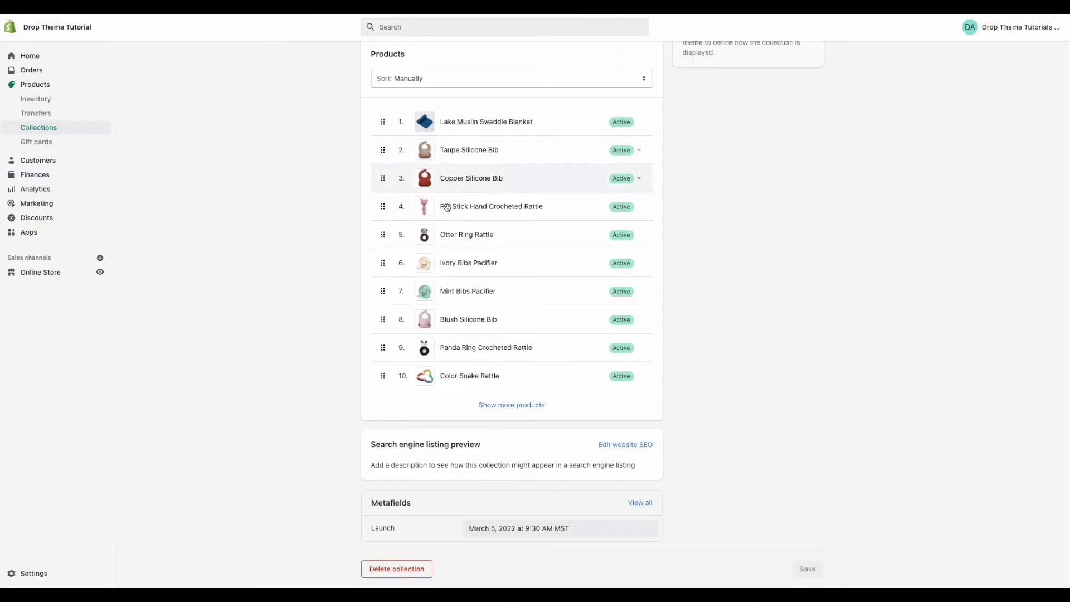
Step: Review the Coming Soon collection's product cards and the full Lake Muslin Swaddle Blanket product page with its Coming soon section
{"action": "scroll", "coordinate": [507, 355], "scroll_direction": "up", "scroll_amount": 2}
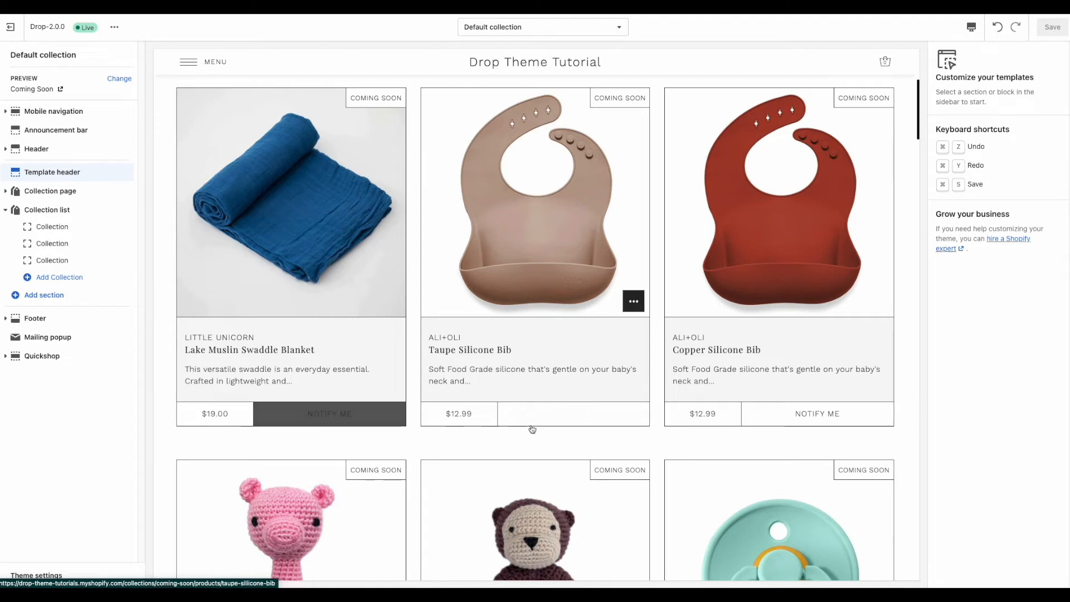
{"action": "scroll", "coordinate": [532, 429], "scroll_direction": "down", "scroll_amount": 6}
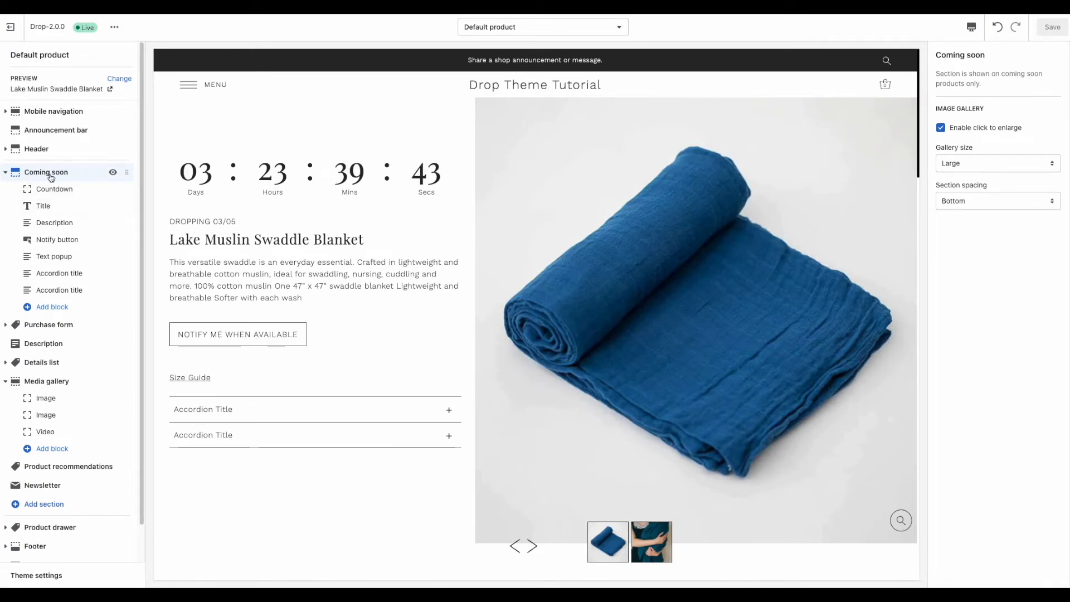
{"action": "scroll", "coordinate": [627, 410], "scroll_direction": "down", "scroll_amount": 9}
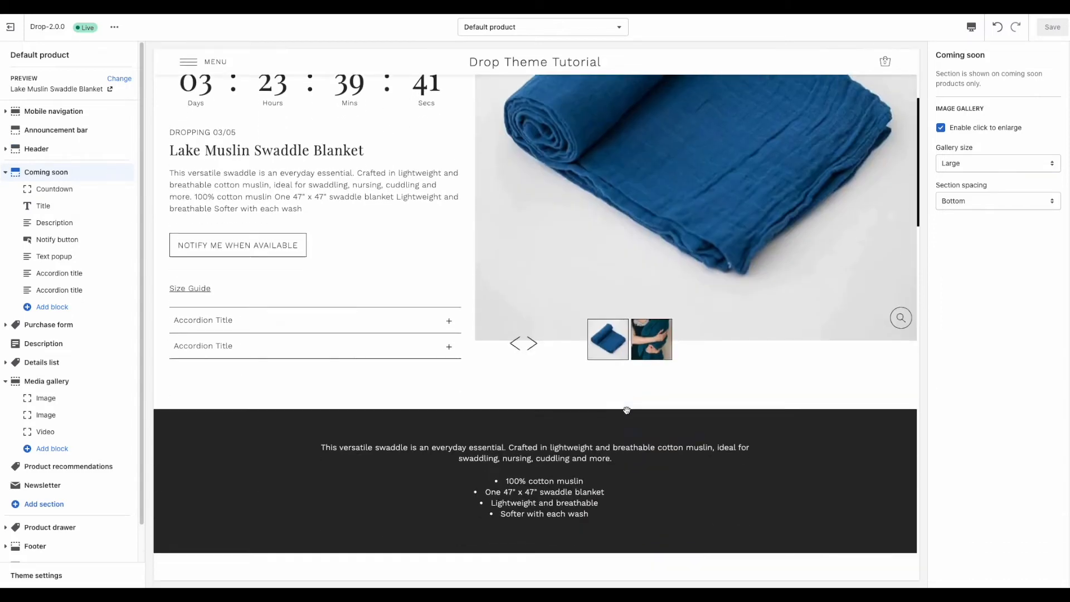
{"action": "scroll", "coordinate": [695, 485], "scroll_direction": "down", "scroll_amount": 6}
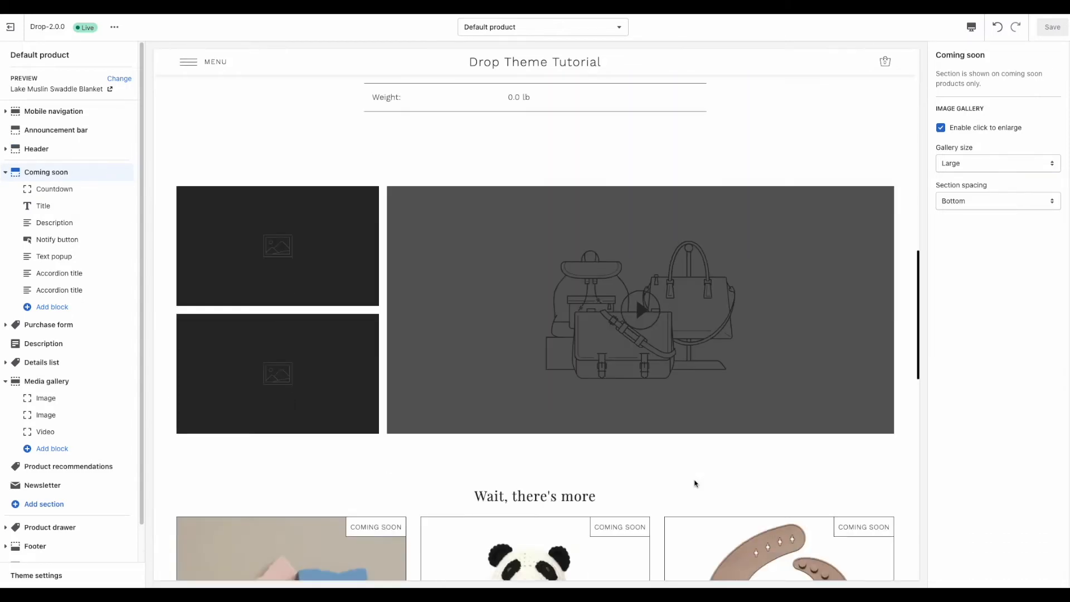
{"action": "scroll", "coordinate": [695, 483], "scroll_direction": "down", "scroll_amount": 6}
{"action": "scroll", "coordinate": [694, 480], "scroll_direction": "up", "scroll_amount": 15}
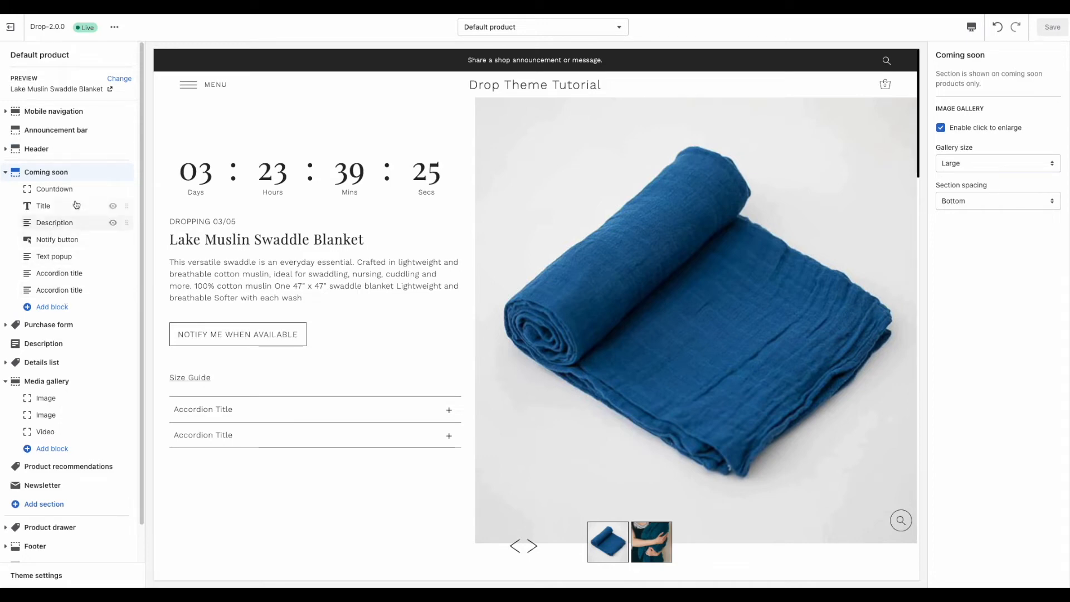
Step: Move the Countdown block below the Title block in the Coming soon section and examine the title's launch date line
{"action": "left_click_drag", "start_coordinate": [127, 189], "coordinate": [126, 205]}
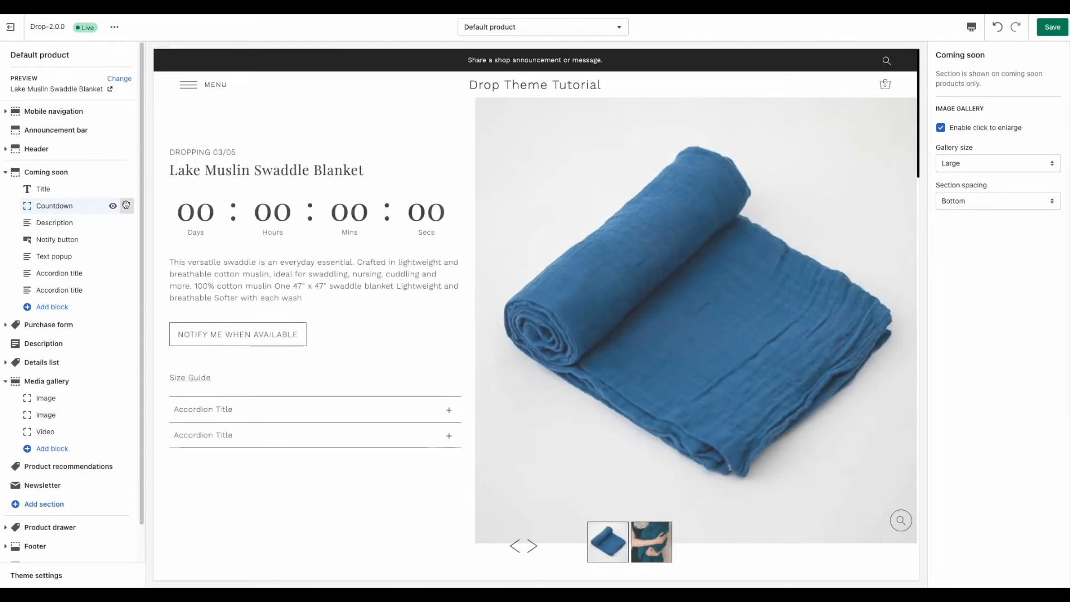
{"action": "left_click", "coordinate": [57, 189]}
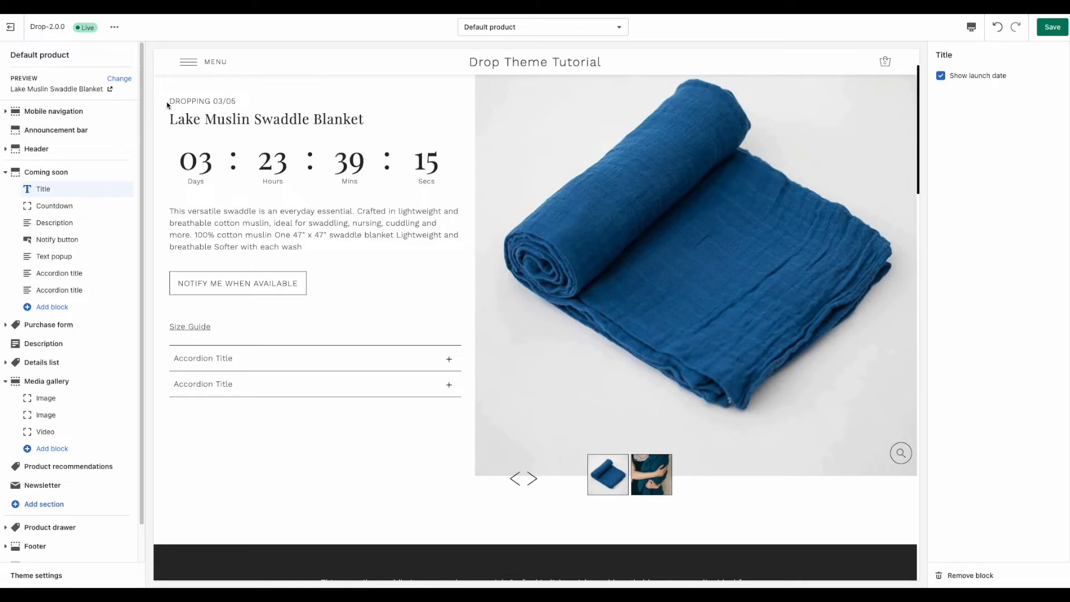
{"action": "left_click_drag", "start_coordinate": [168, 104], "coordinate": [259, 103]}
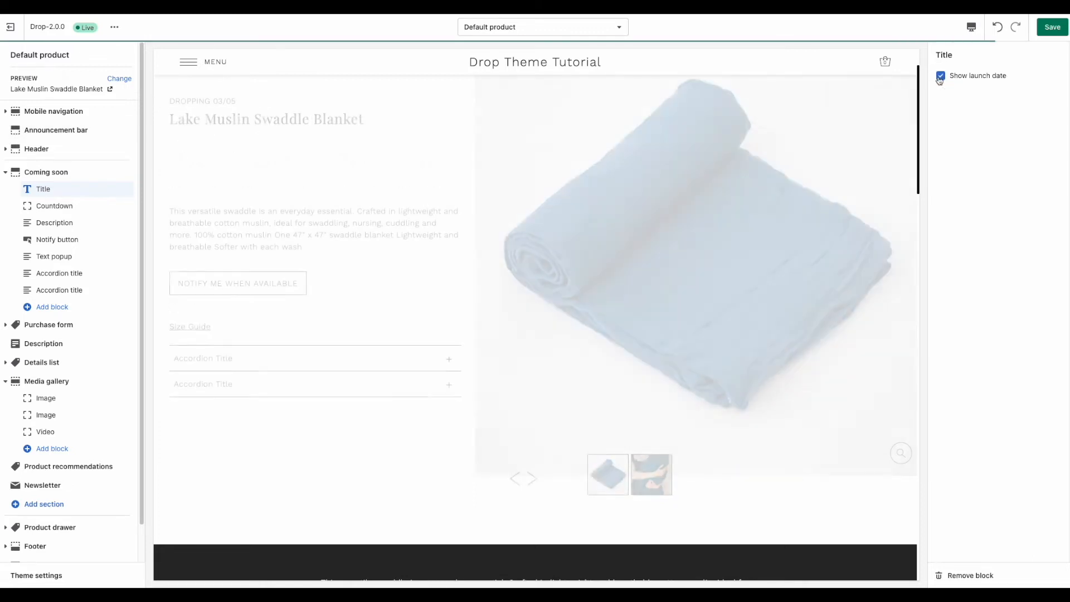
Step: Turn the Description block's Shorten description option off and on again to compare both versions, and hide the block in the Coming soon section
{"action": "left_click", "coordinate": [54, 224]}
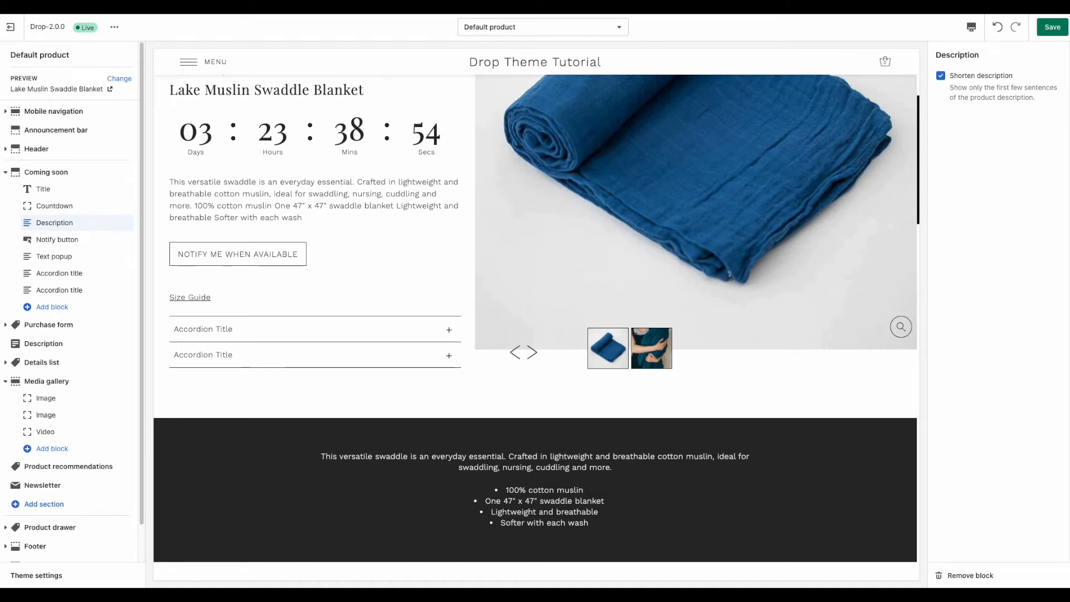
{"action": "left_click", "coordinate": [941, 77]}
{"action": "left_click_drag", "start_coordinate": [186, 192], "coordinate": [289, 247]}
{"action": "scroll", "coordinate": [377, 234], "scroll_direction": "up", "scroll_amount": 1}
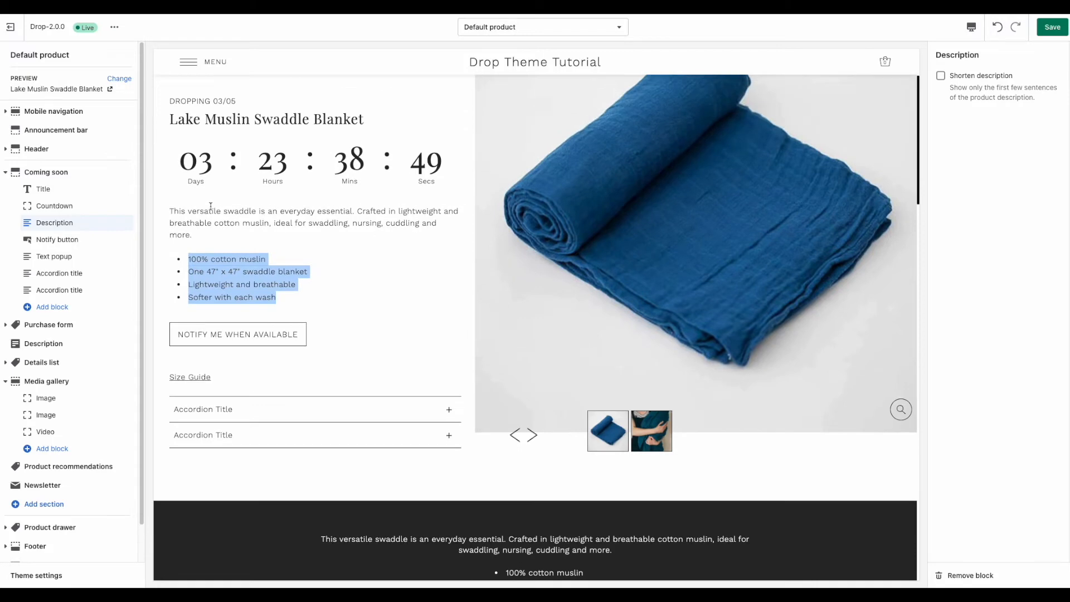
{"action": "left_click", "coordinate": [941, 76]}
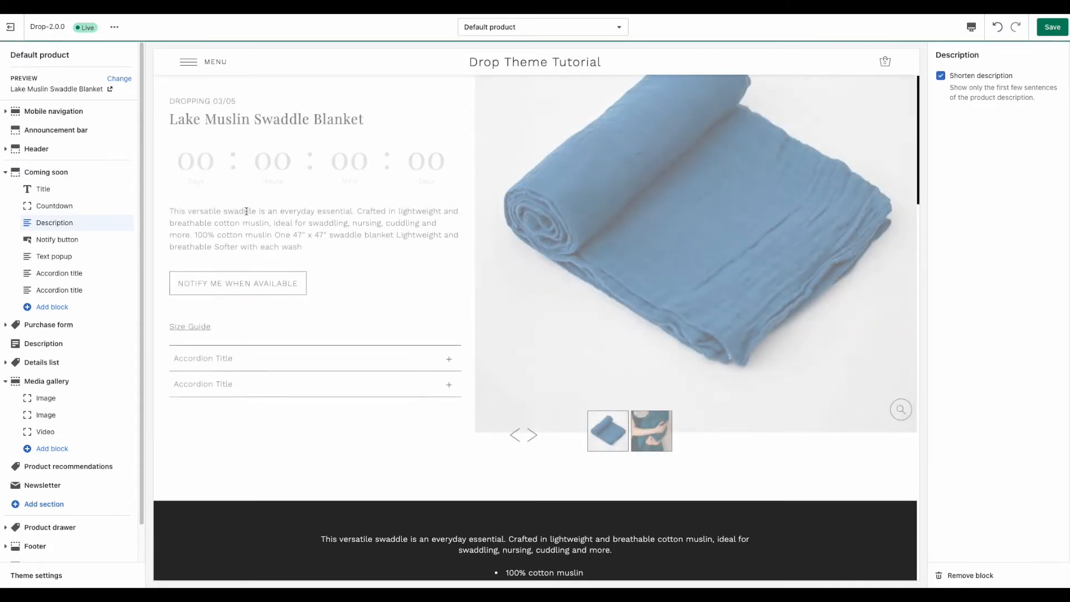
{"action": "mouse_move", "coordinate": [113, 223]}
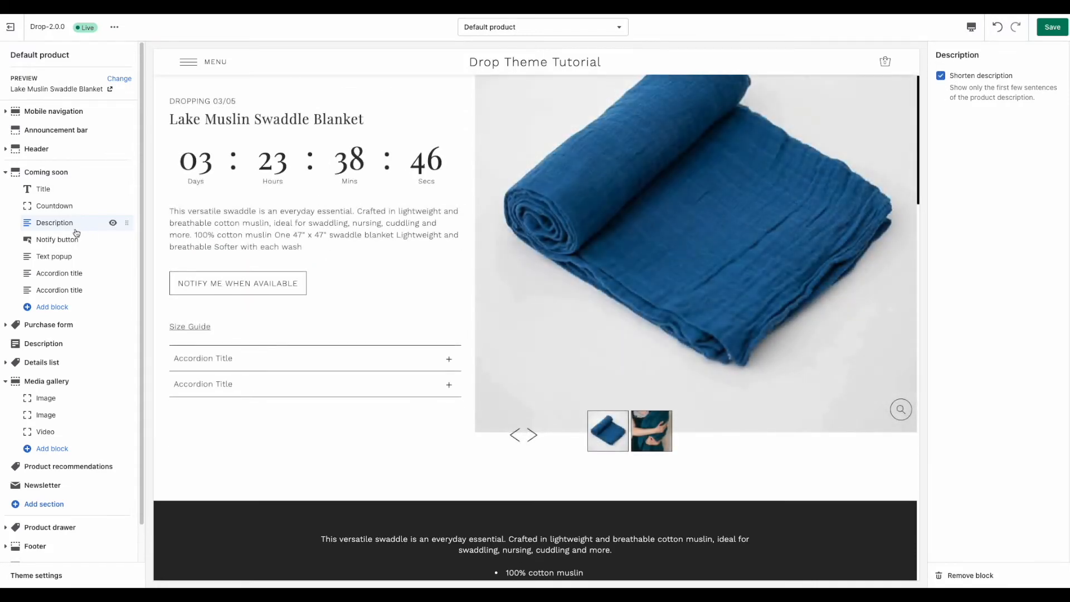
{"action": "left_click", "coordinate": [113, 223]}
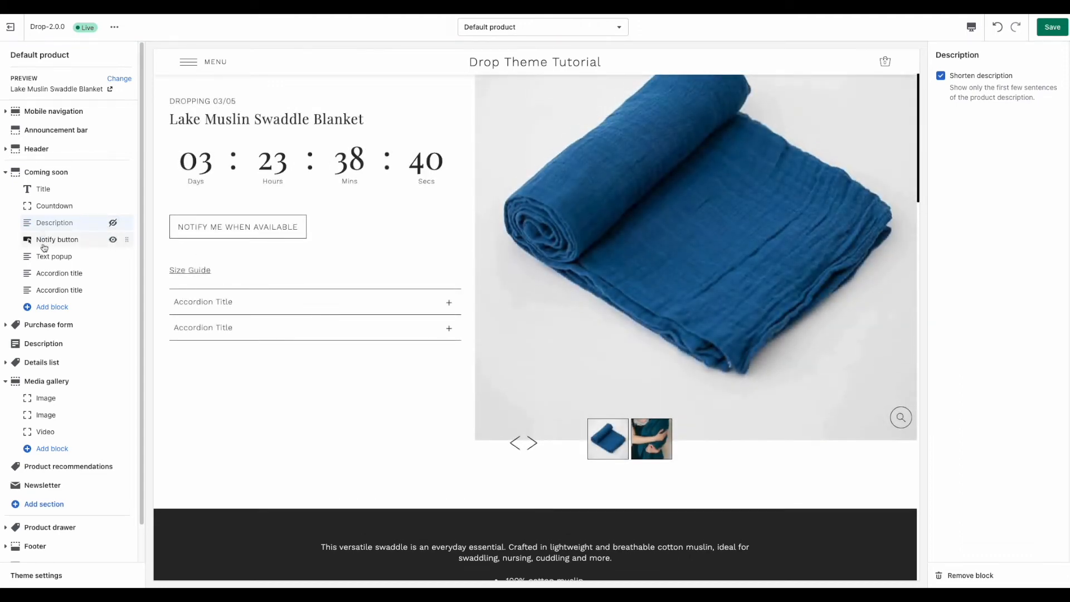
Step: Examine the Notify button block and open and close its e-mail sign-up form in the product preview
{"action": "left_click", "coordinate": [82, 241]}
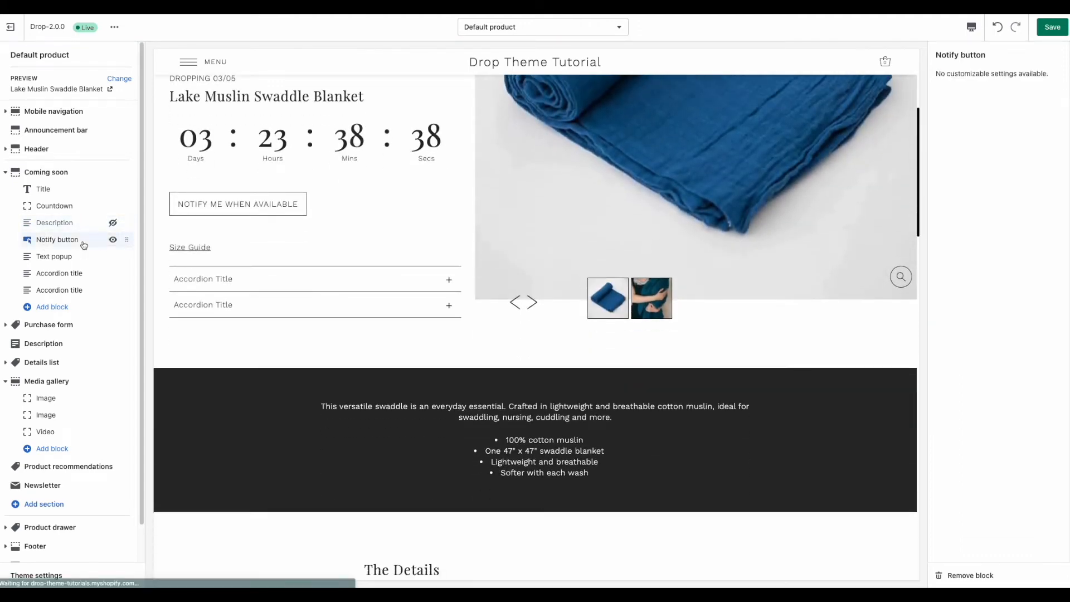
{"action": "left_click", "coordinate": [217, 212]}
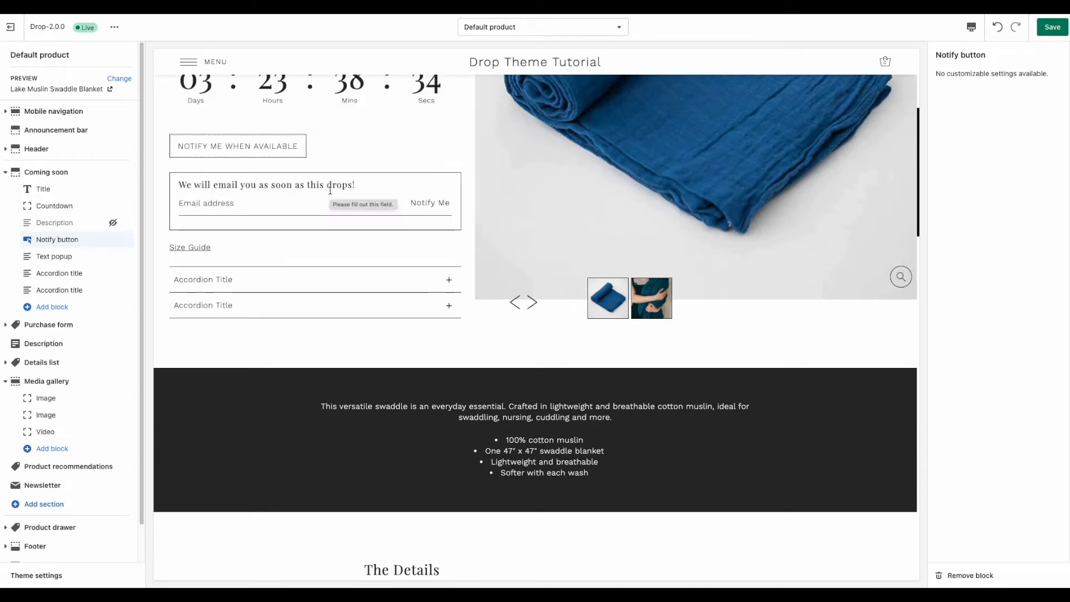
{"action": "left_click", "coordinate": [255, 203]}
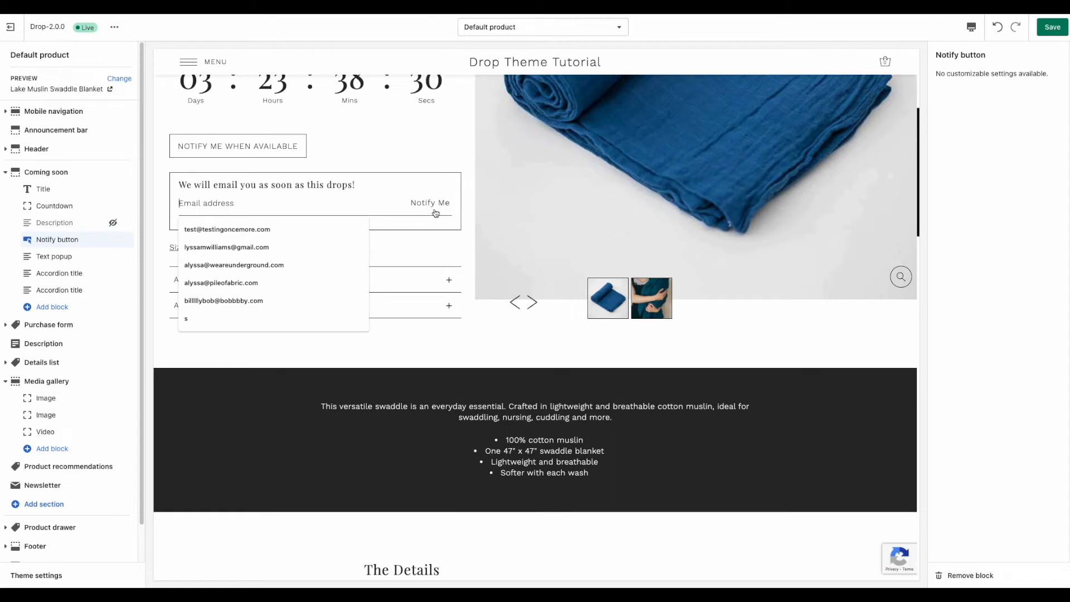
{"action": "left_click", "coordinate": [421, 240]}
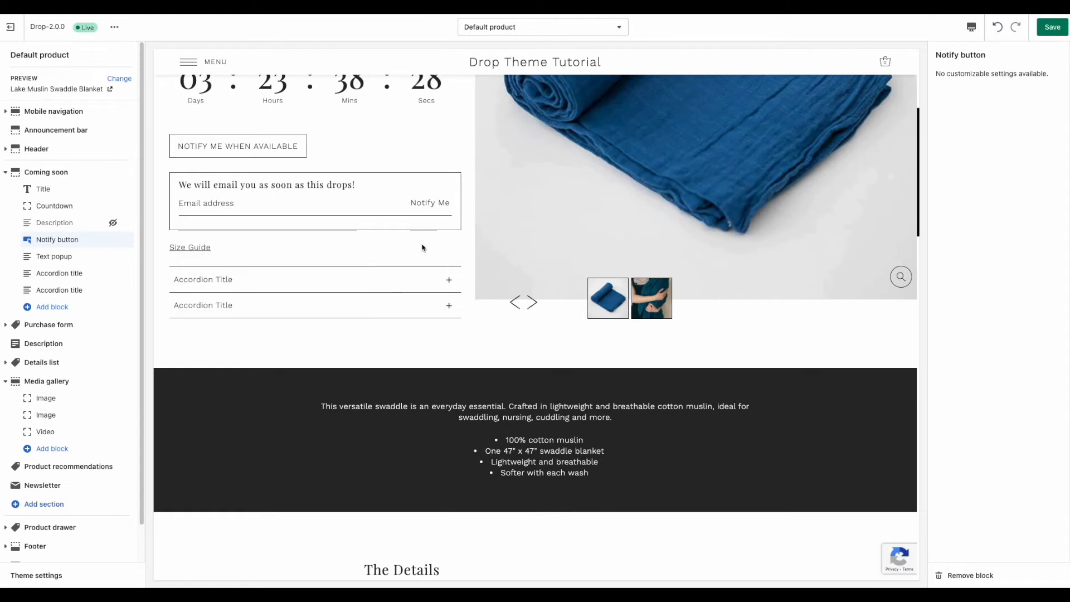
{"action": "left_click", "coordinate": [249, 154]}
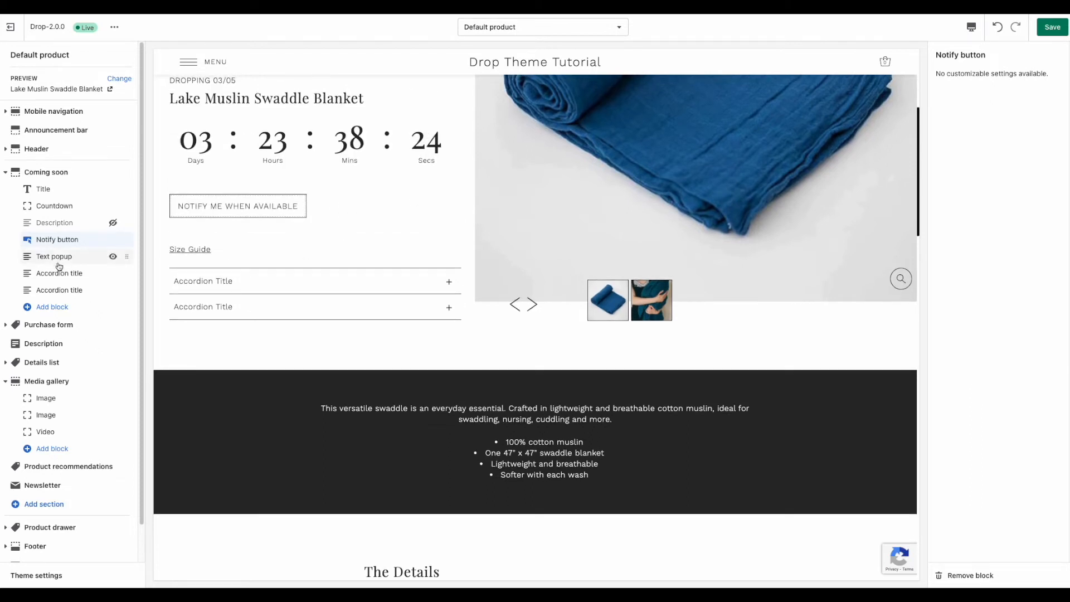
Step: Preview the Size Guide popup, close it and open the settings of the Text popup block
{"action": "left_click", "coordinate": [189, 251]}
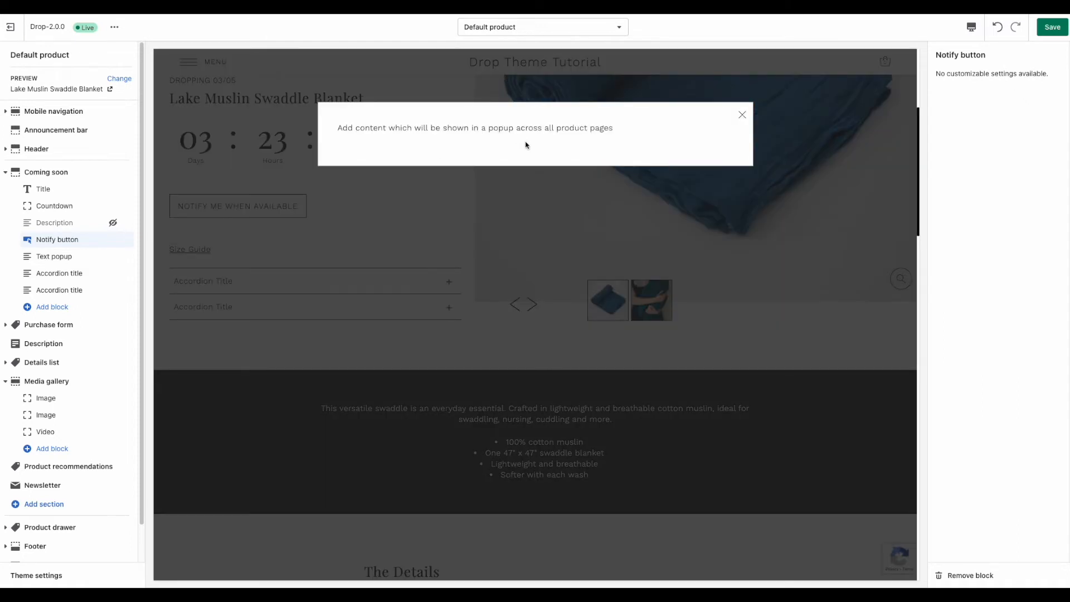
{"action": "left_click", "coordinate": [741, 124]}
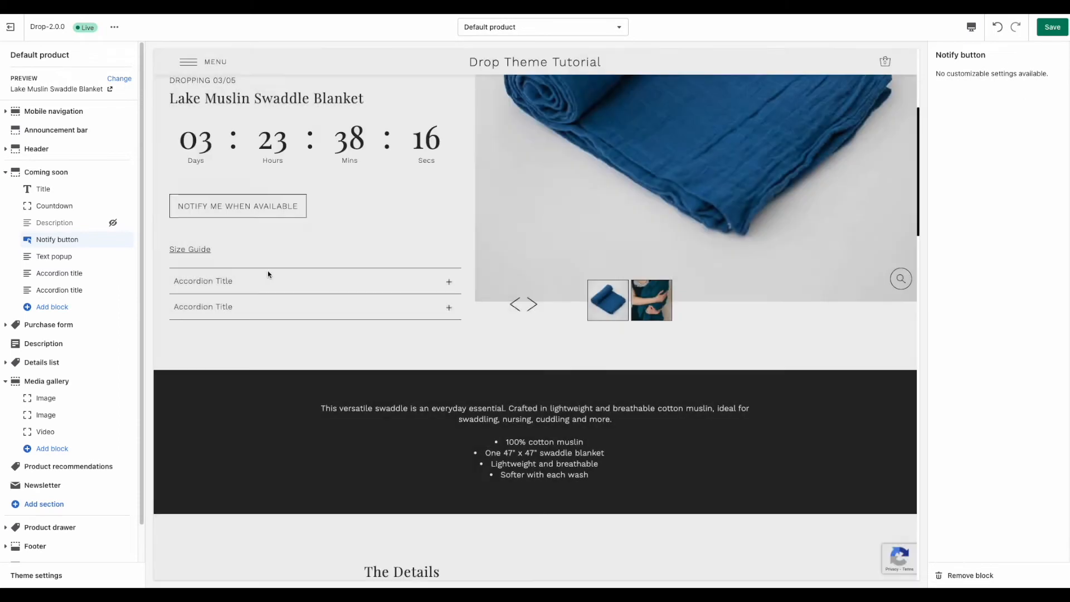
{"action": "left_click", "coordinate": [66, 256]}
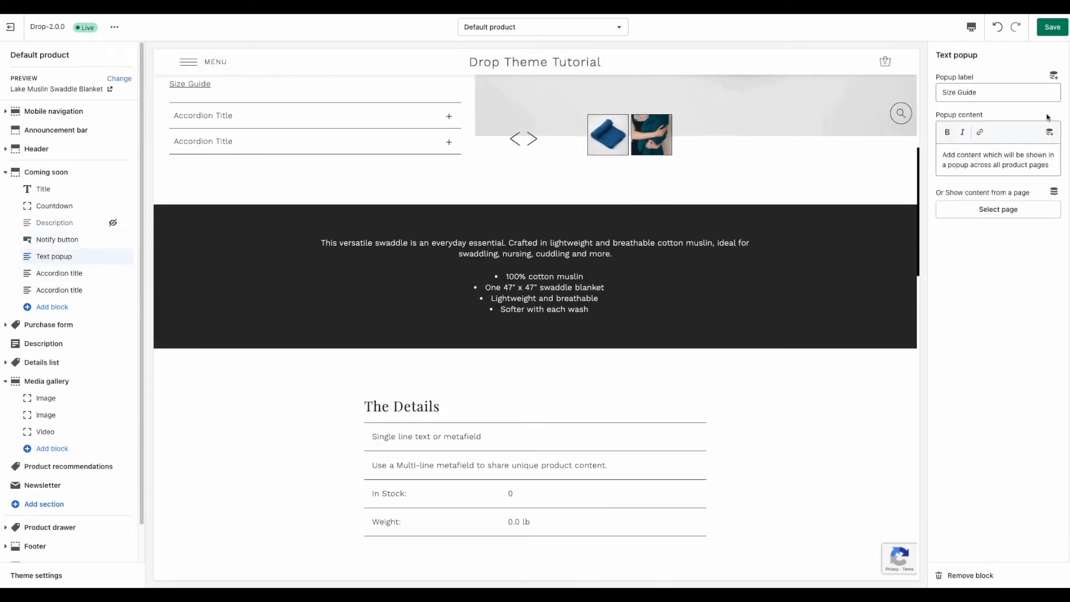
Step: Examine the popup label and content of the Text popup block and remove the block from the Coming soon section
{"action": "left_click_drag", "start_coordinate": [976, 93], "coordinate": [944, 96]}
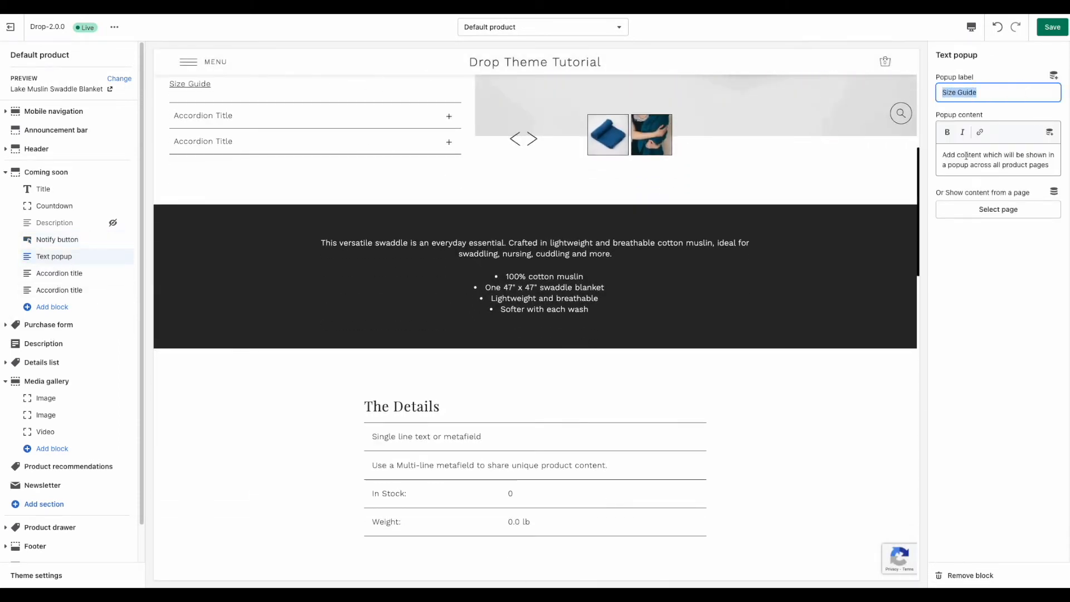
{"action": "left_click_drag", "start_coordinate": [943, 153], "coordinate": [1057, 171]}
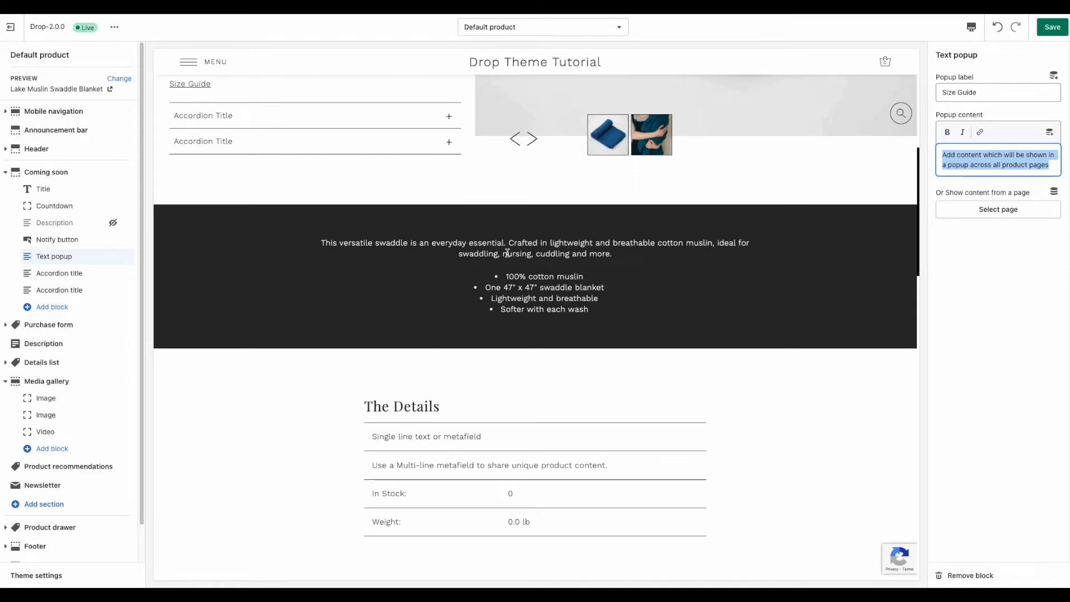
{"action": "scroll", "coordinate": [491, 250], "scroll_direction": "up", "scroll_amount": 1}
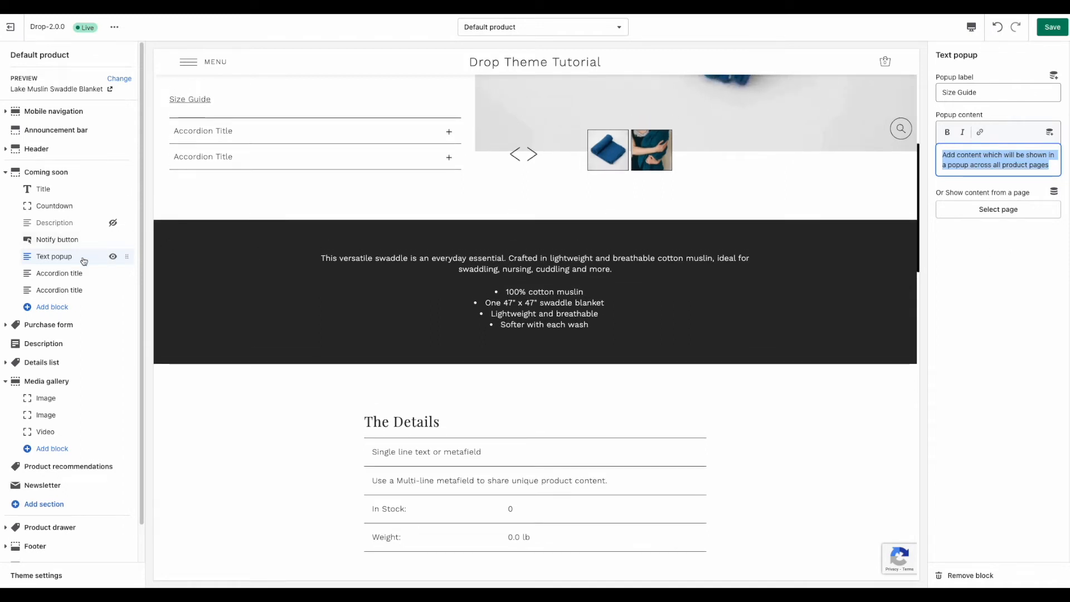
{"action": "left_click", "coordinate": [954, 574]}
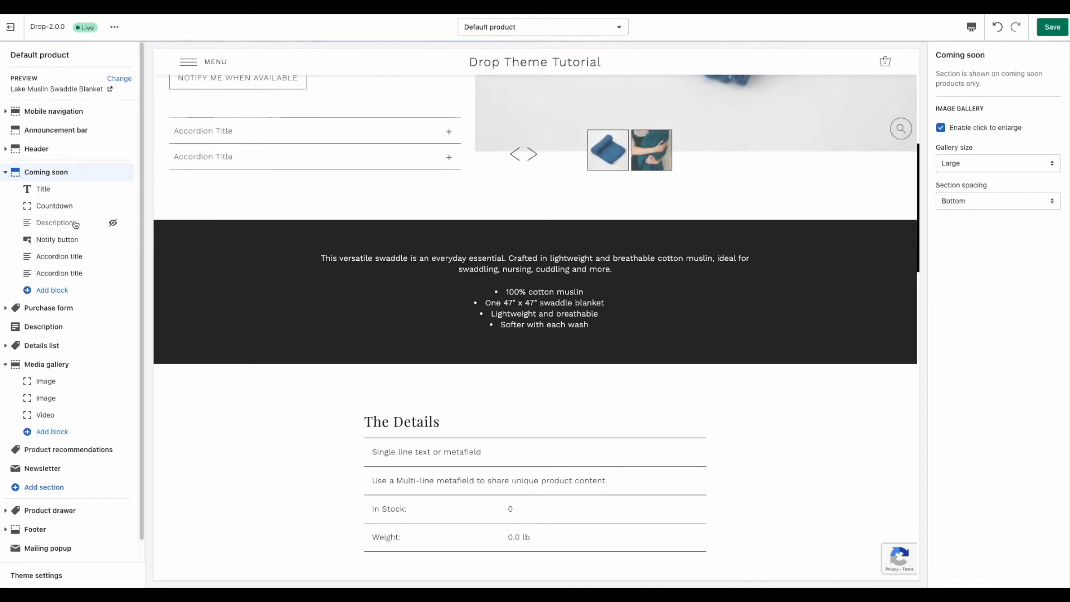
Step: Try the accordion rows in the product preview and examine the first Accordion title block's heading and content settings
{"action": "left_click", "coordinate": [58, 262]}
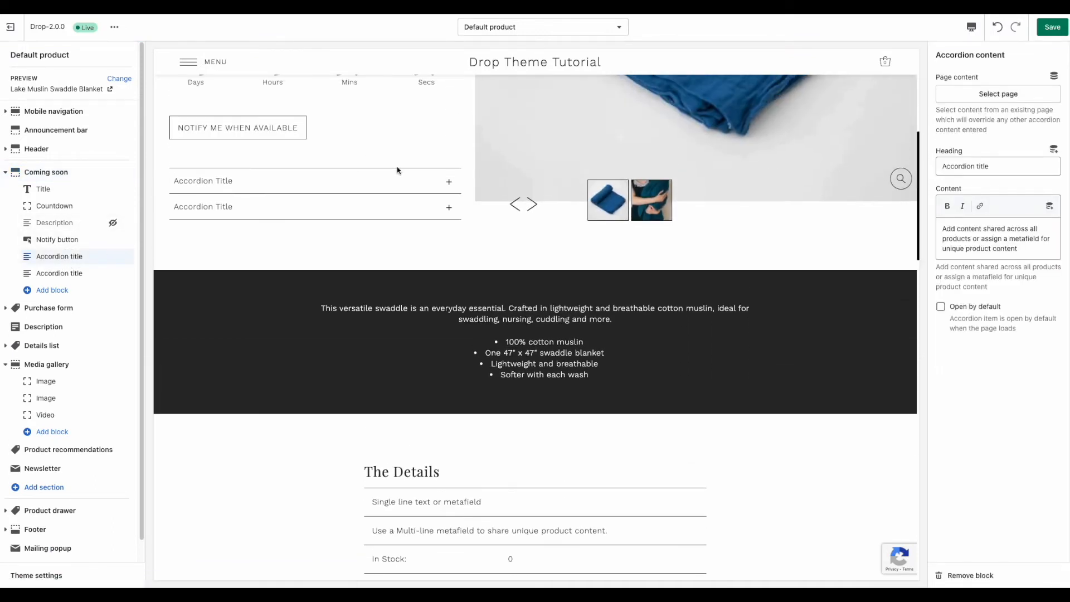
{"action": "left_click", "coordinate": [452, 205]}
{"action": "left_click", "coordinate": [451, 174]}
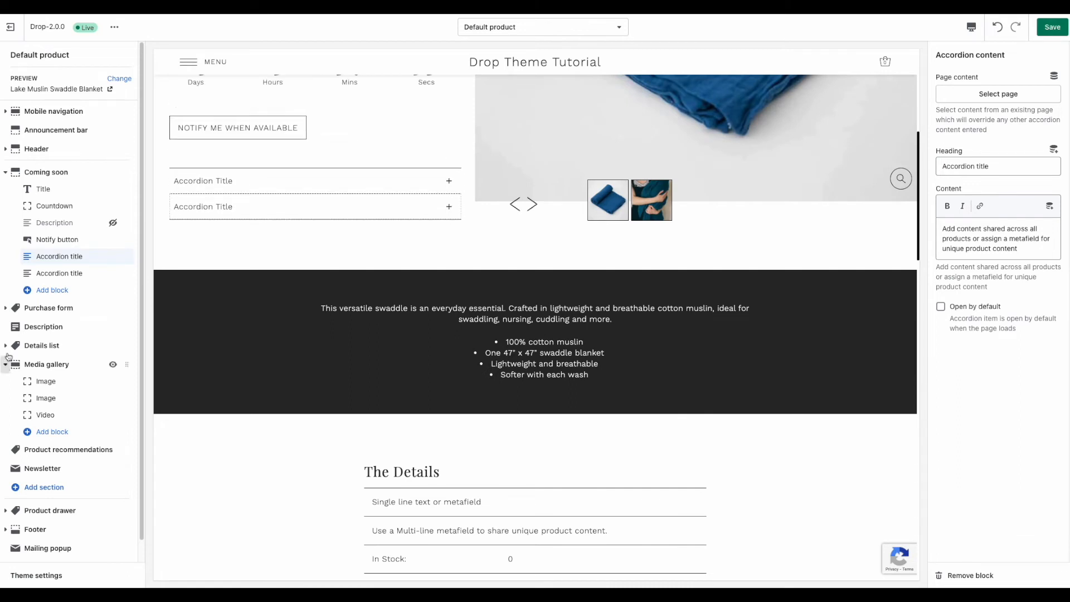
{"action": "left_click_drag", "start_coordinate": [1007, 166], "coordinate": [935, 165]}
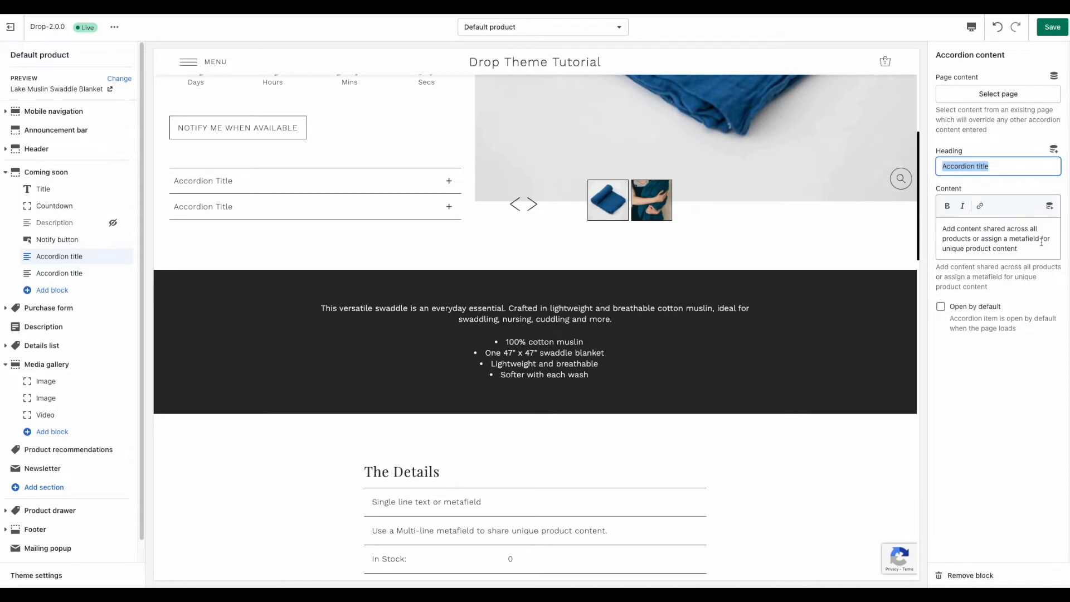
{"action": "left_click_drag", "start_coordinate": [1037, 251], "coordinate": [935, 224]}
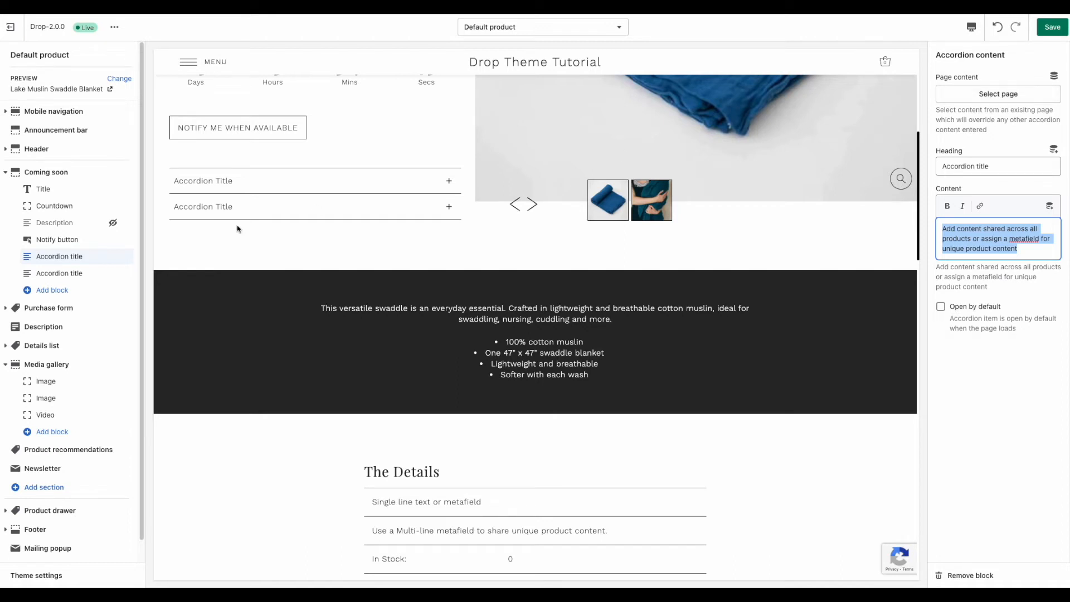
{"action": "left_click", "coordinate": [991, 239]}
{"action": "left_click_drag", "start_coordinate": [956, 229], "coordinate": [1043, 260]}
Step: Remove both Accordion title blocks from the Coming soon section
{"action": "left_click", "coordinate": [970, 575]}
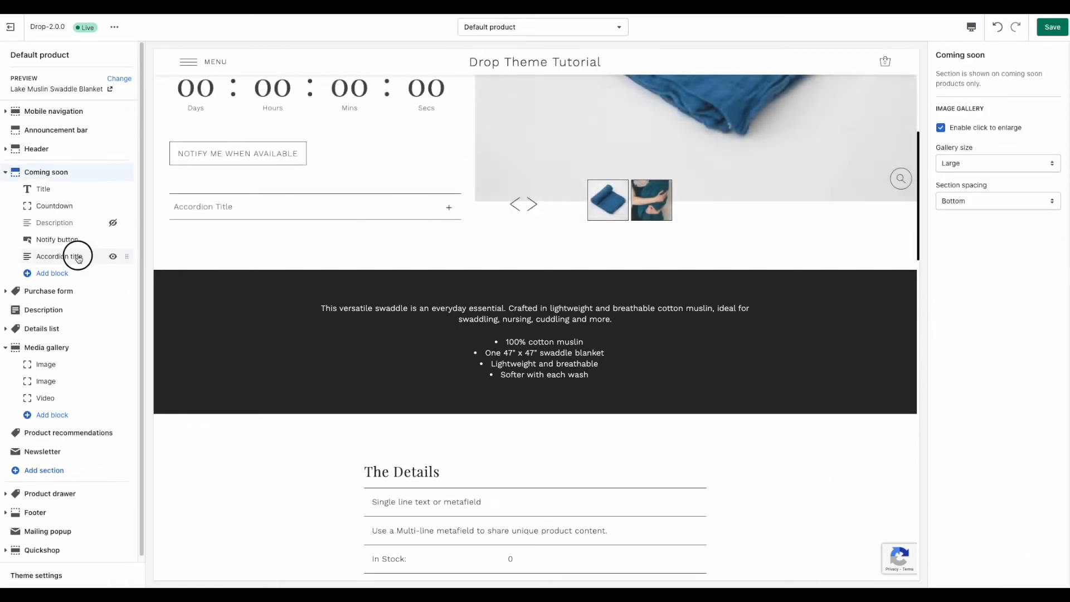
{"action": "left_click", "coordinate": [79, 256]}
{"action": "left_click", "coordinate": [956, 574]}
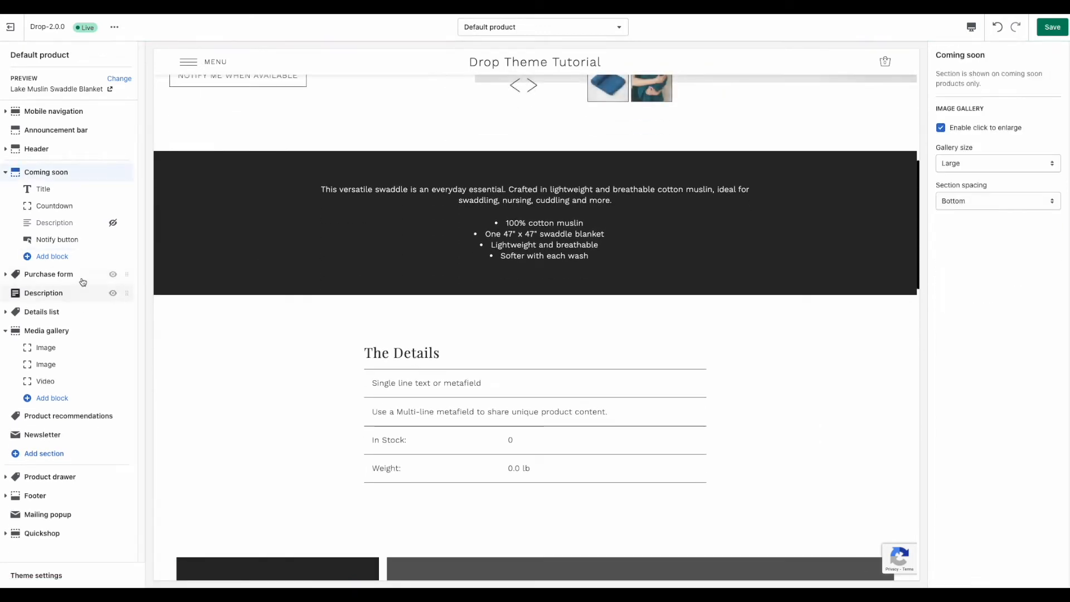
Step: Add a Text block reading "Here is my text" to the Coming soon section and remove it again
{"action": "left_click", "coordinate": [93, 264]}
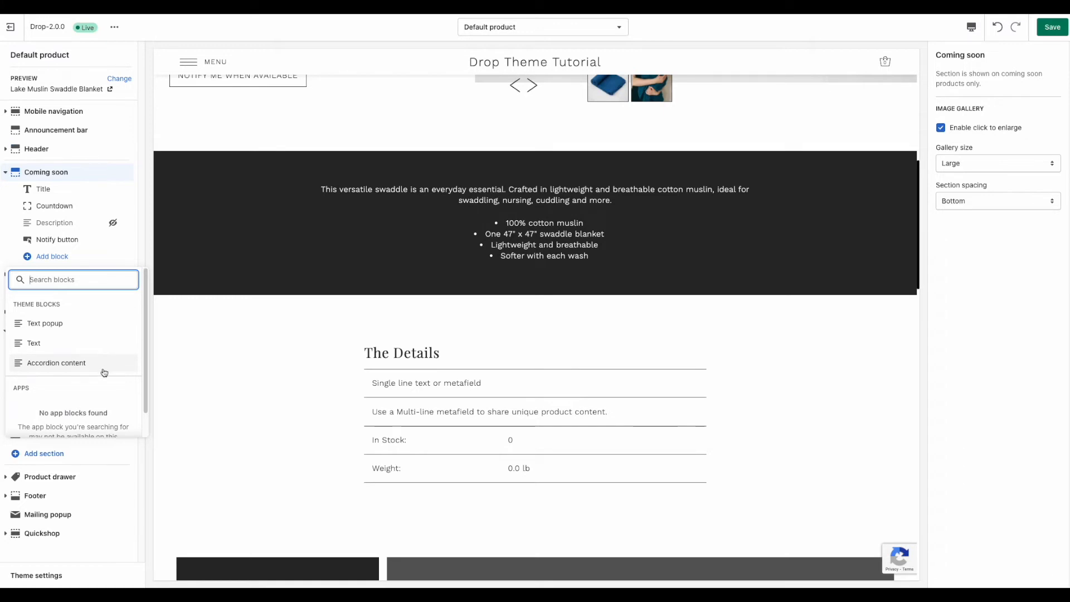
{"action": "left_click", "coordinate": [38, 347]}
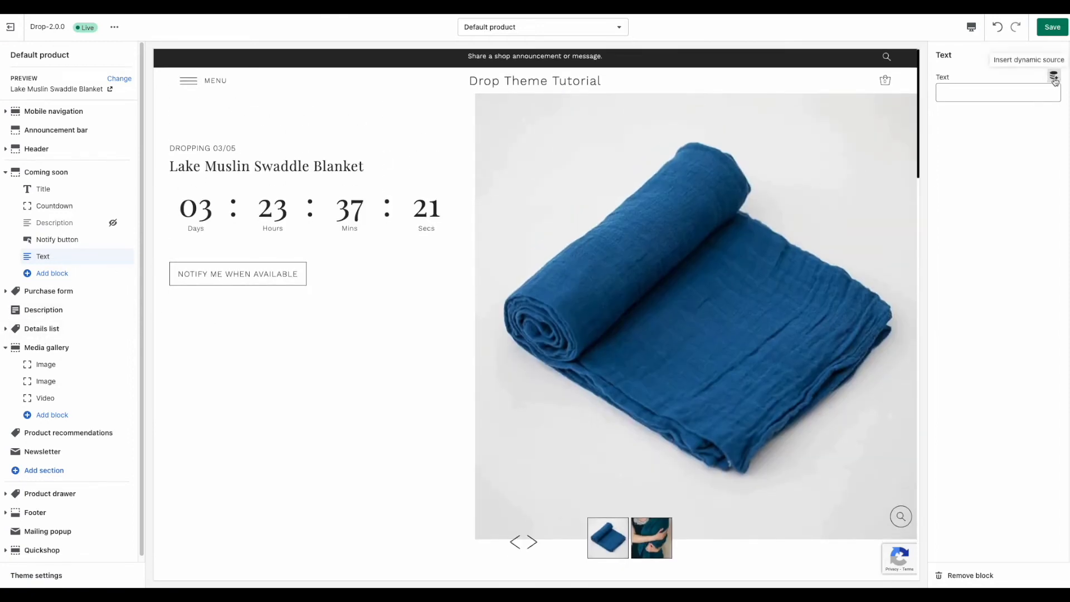
{"action": "left_click", "coordinate": [1004, 90]}
{"action": "type", "text": "Here is my text"}
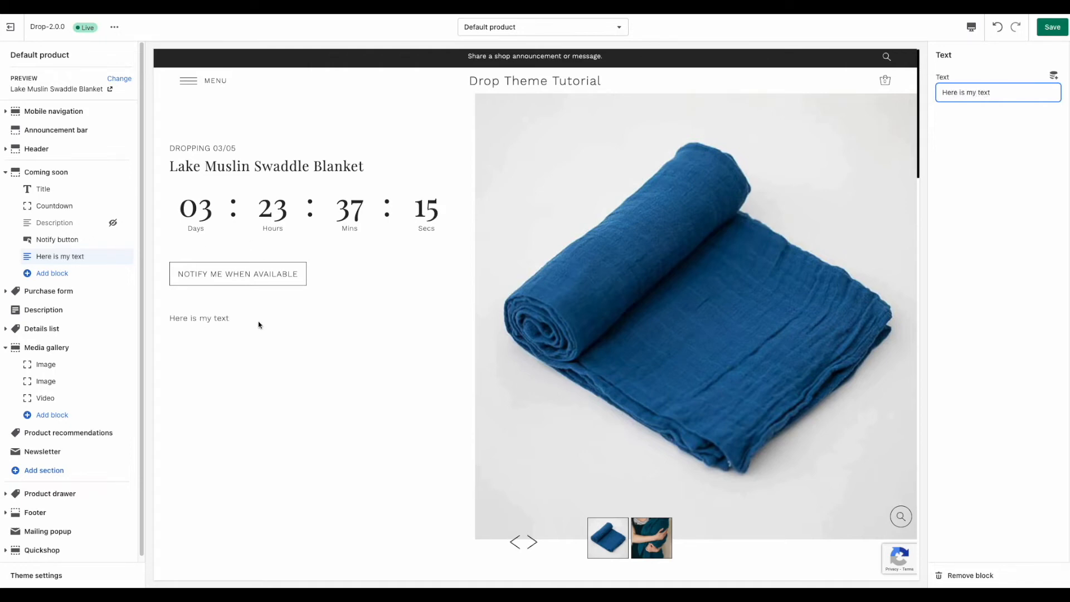
{"action": "left_click", "coordinate": [970, 574]}
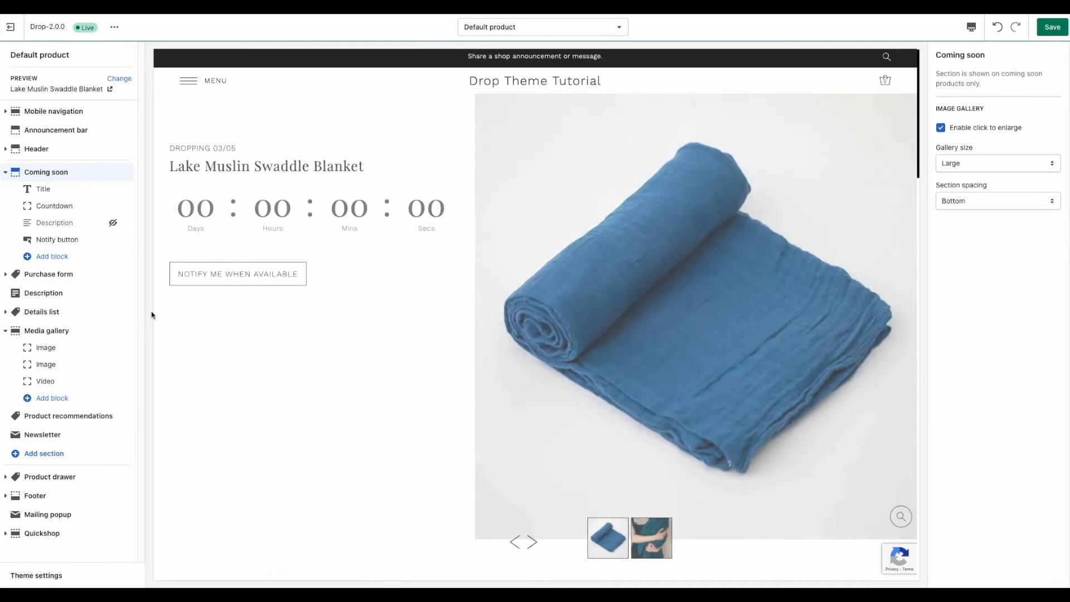
Step: Show the hidden Description block in the Coming soon section and save the template
{"action": "left_click", "coordinate": [112, 223]}
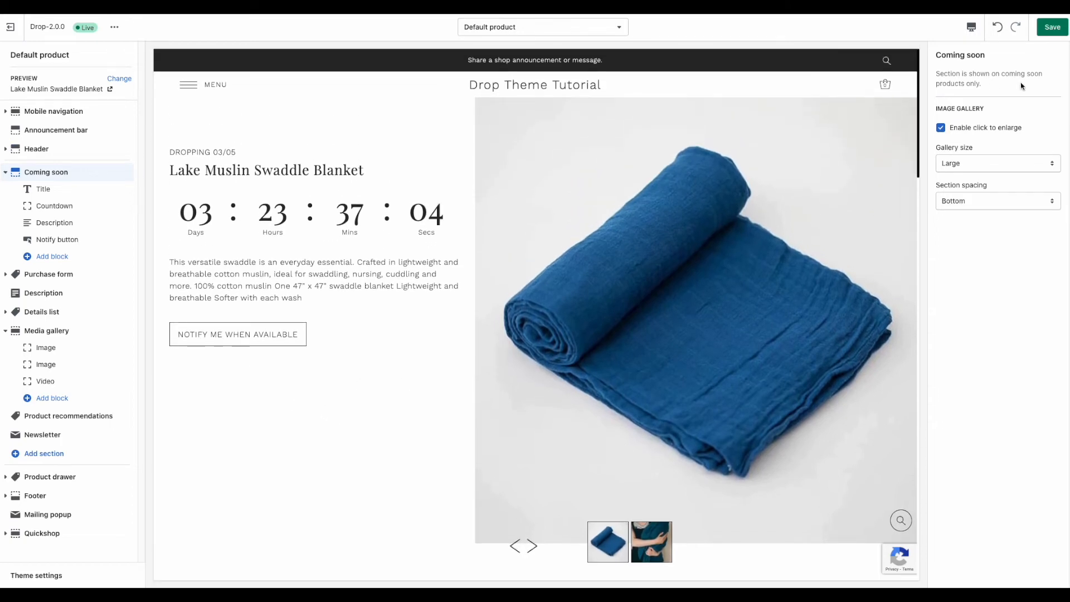
{"action": "left_click", "coordinate": [1051, 29]}
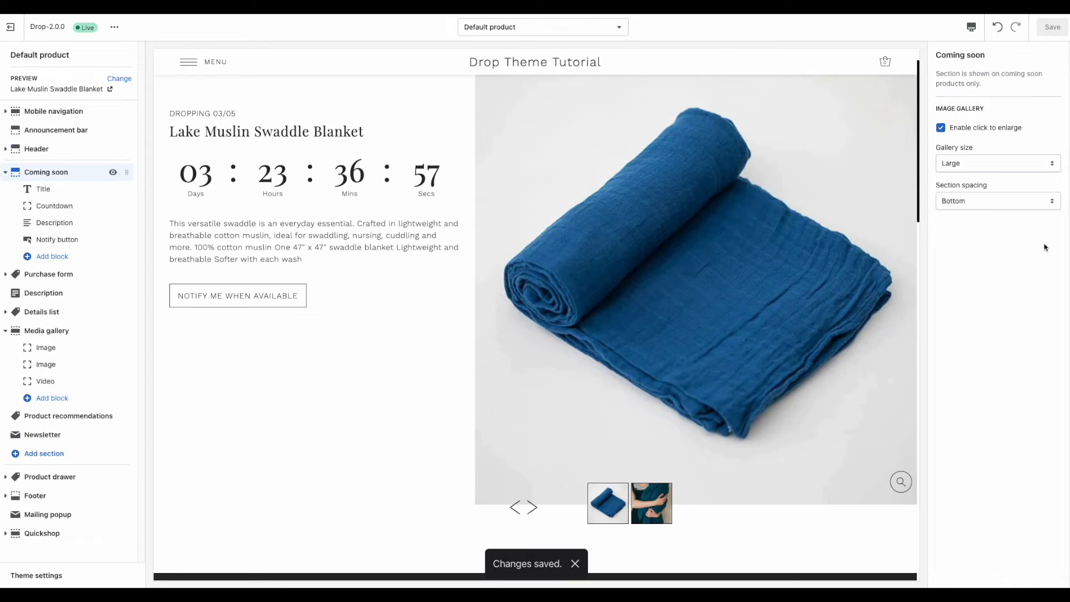
Step: Preview the enlarged view of the Coming soon gallery image and close it
{"action": "scroll", "coordinate": [820, 192], "scroll_direction": "up", "scroll_amount": 1}
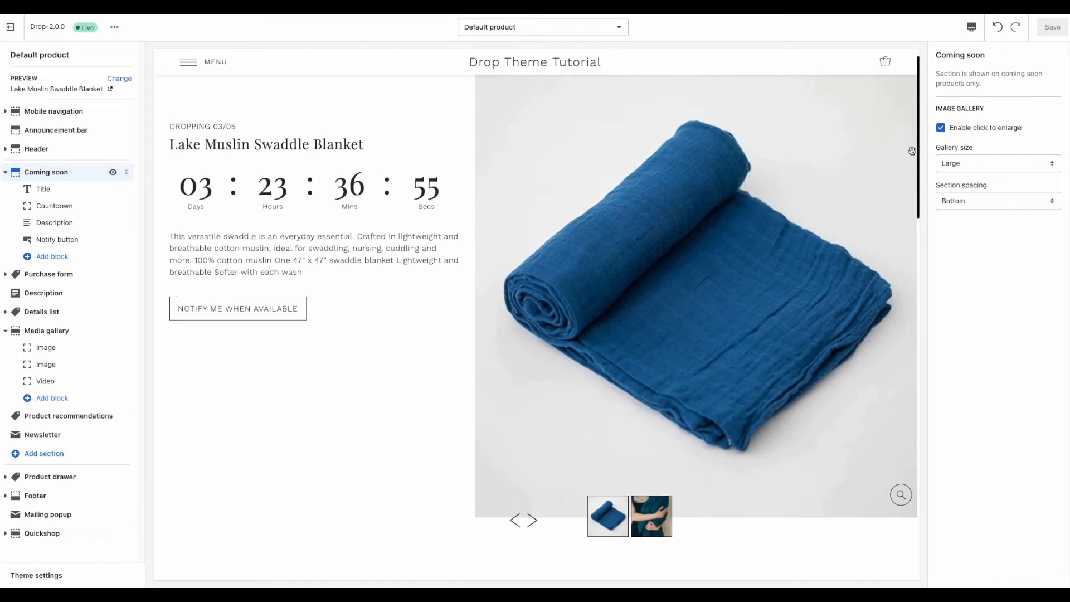
{"action": "scroll", "coordinate": [743, 232], "scroll_direction": "up", "scroll_amount": 1}
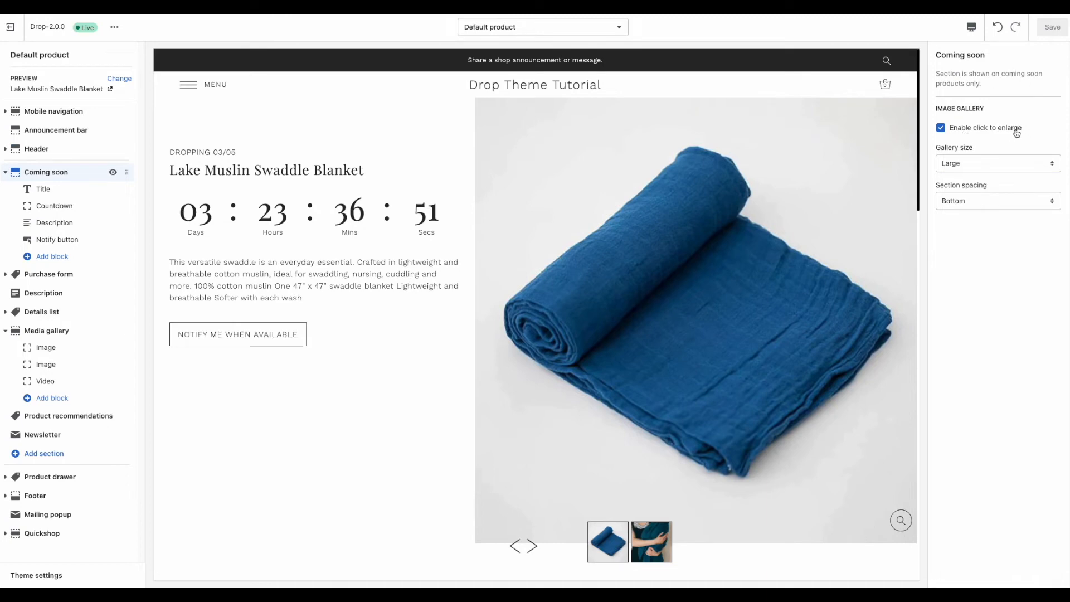
{"action": "left_click", "coordinate": [901, 522]}
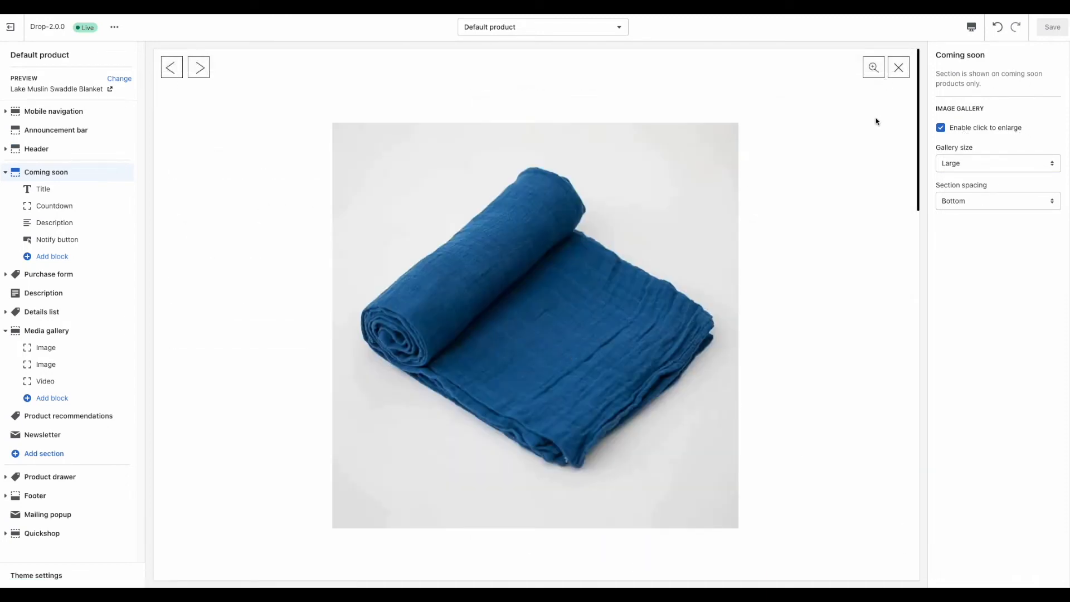
{"action": "left_click", "coordinate": [903, 69]}
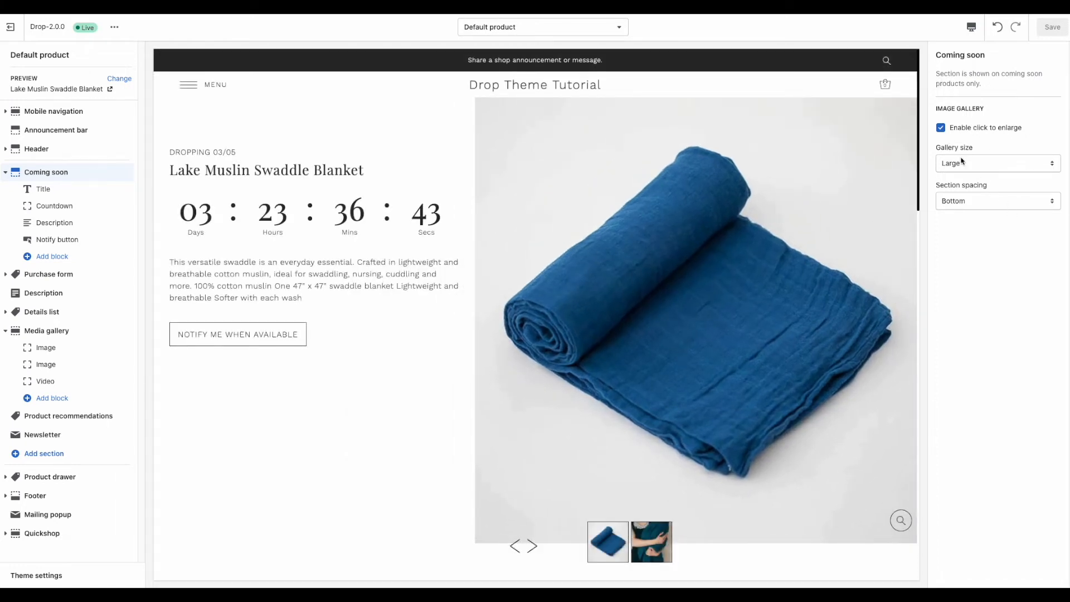
Step: Compare the Coming soon gallery sizes by switching to Medium and back to Large
{"action": "left_click", "coordinate": [961, 163]}
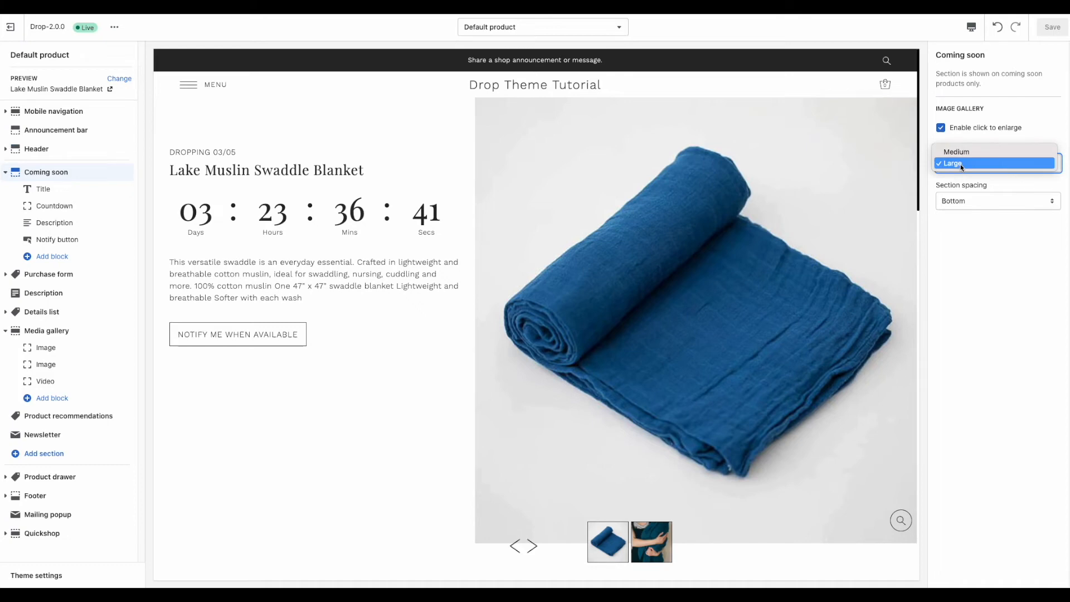
{"action": "left_click", "coordinate": [960, 148]}
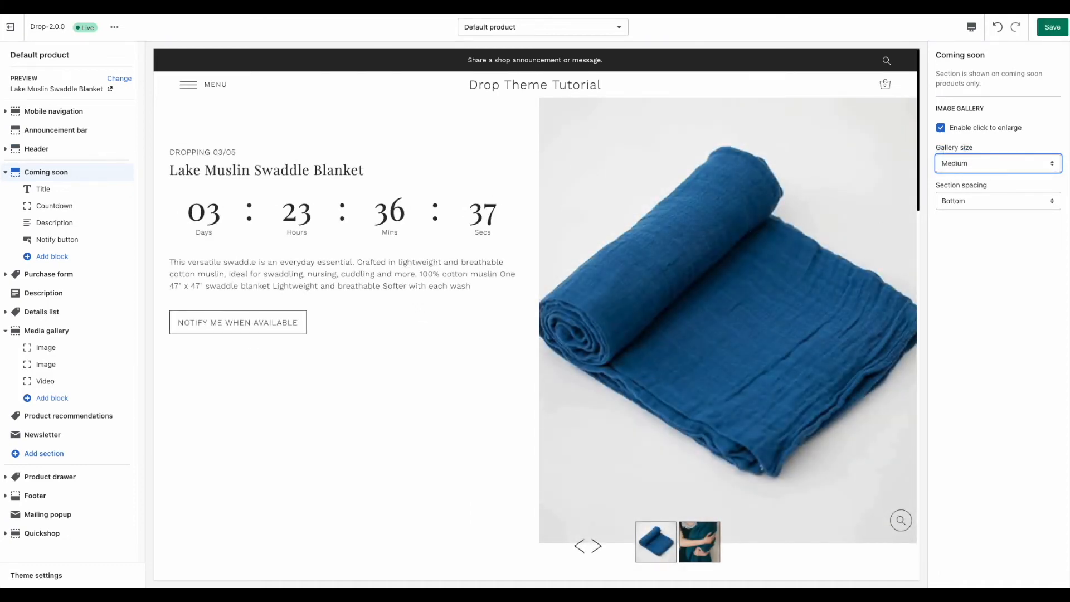
{"action": "left_click", "coordinate": [1024, 163]}
{"action": "left_click", "coordinate": [1020, 171]}
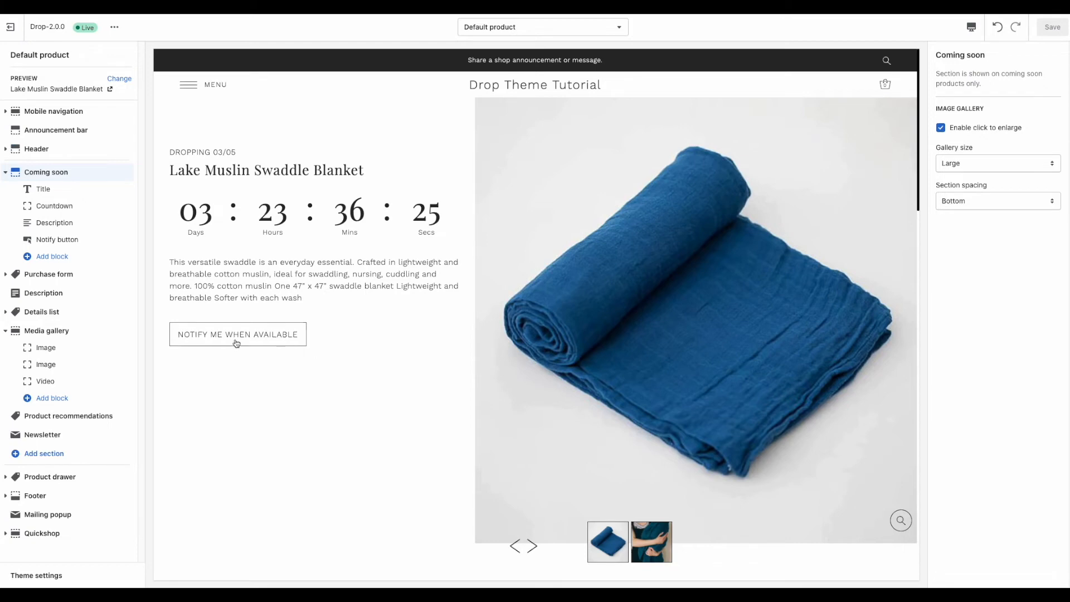
Step: Collapse the Coming soon section and enable Show on coming soon products for the Purchase form section
{"action": "left_click", "coordinate": [5, 172]}
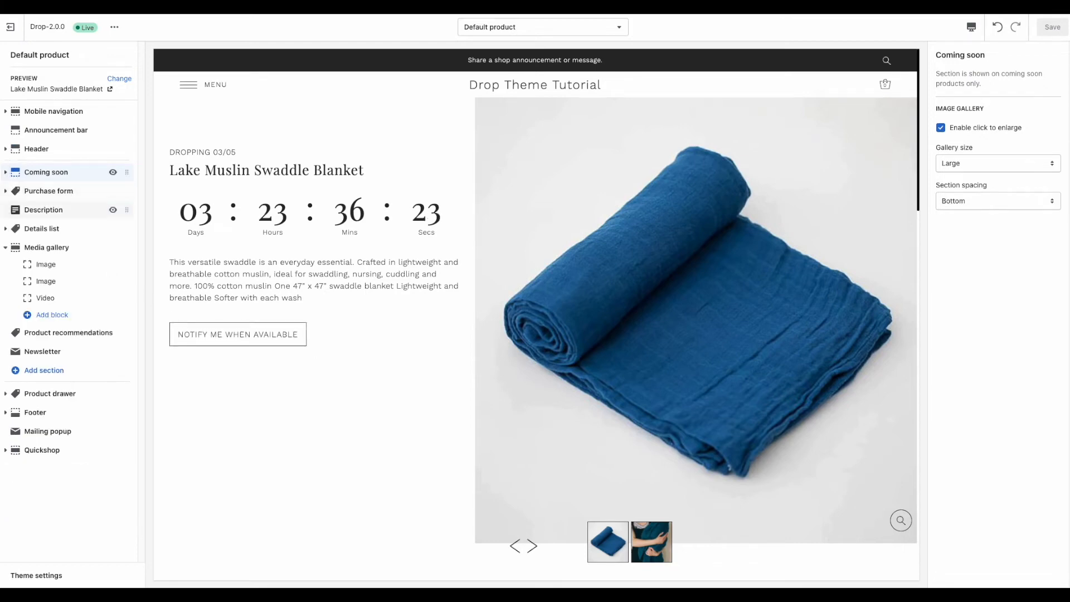
{"action": "left_click", "coordinate": [37, 192]}
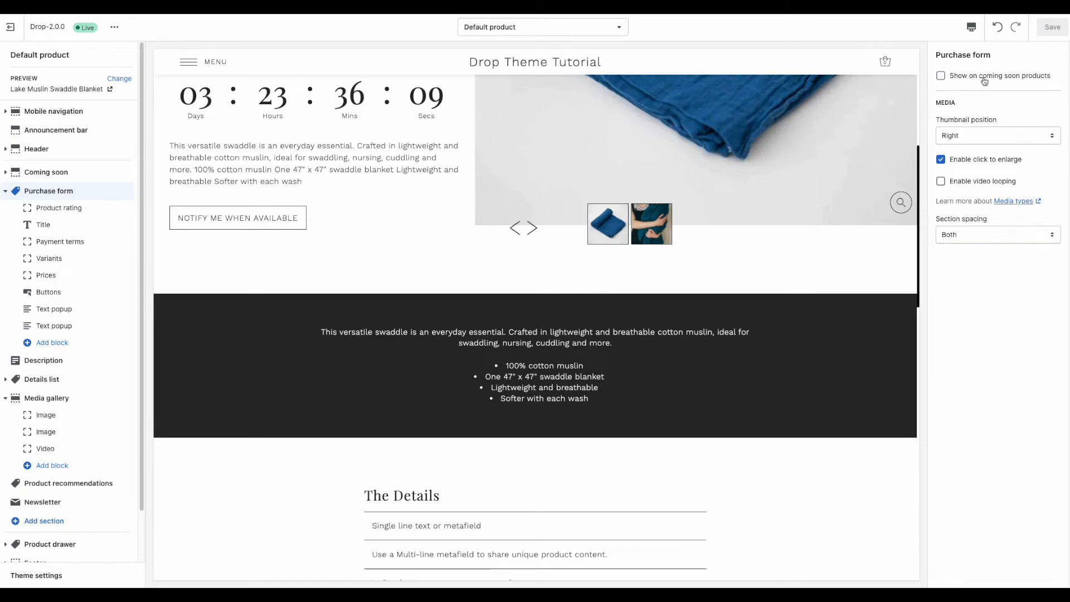
{"action": "left_click", "coordinate": [981, 76]}
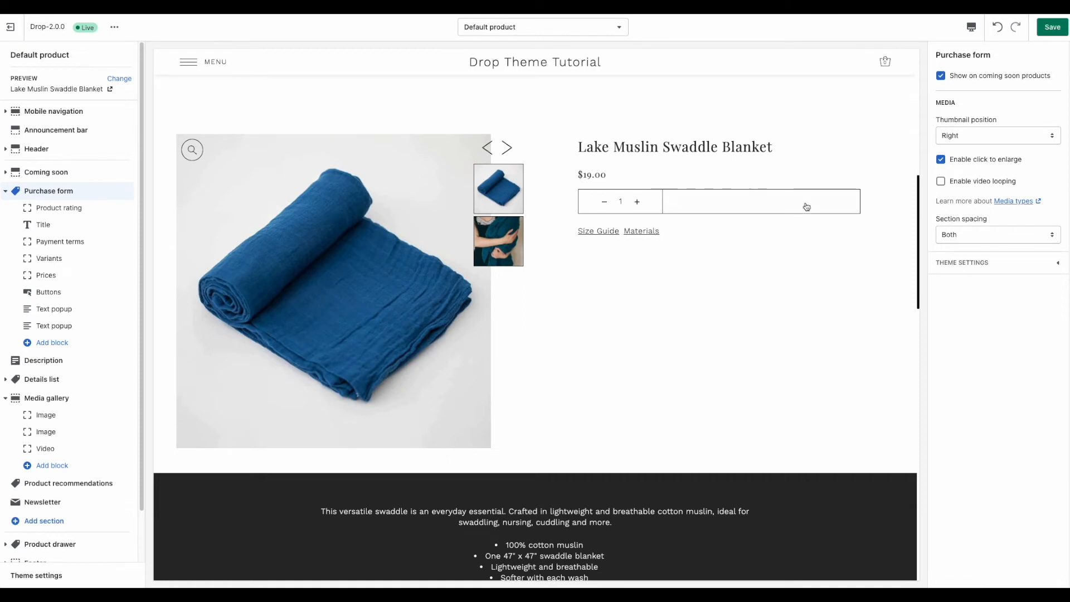
Step: Open and close the Purchase form's Notify Me sign-up form in the preview and highlight the product price
{"action": "left_click", "coordinate": [768, 206]}
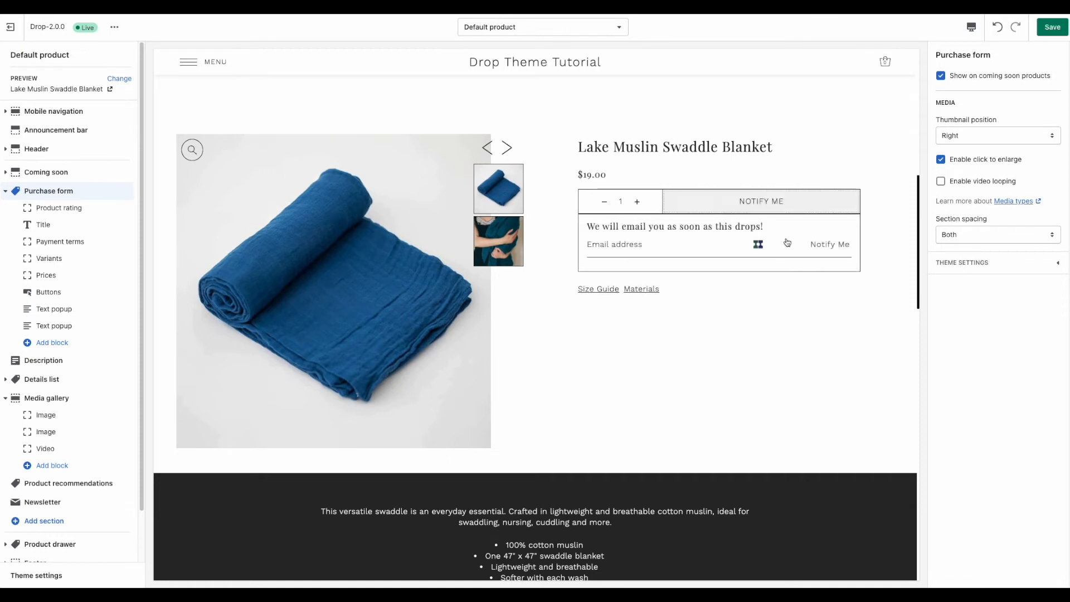
{"action": "left_click", "coordinate": [777, 204]}
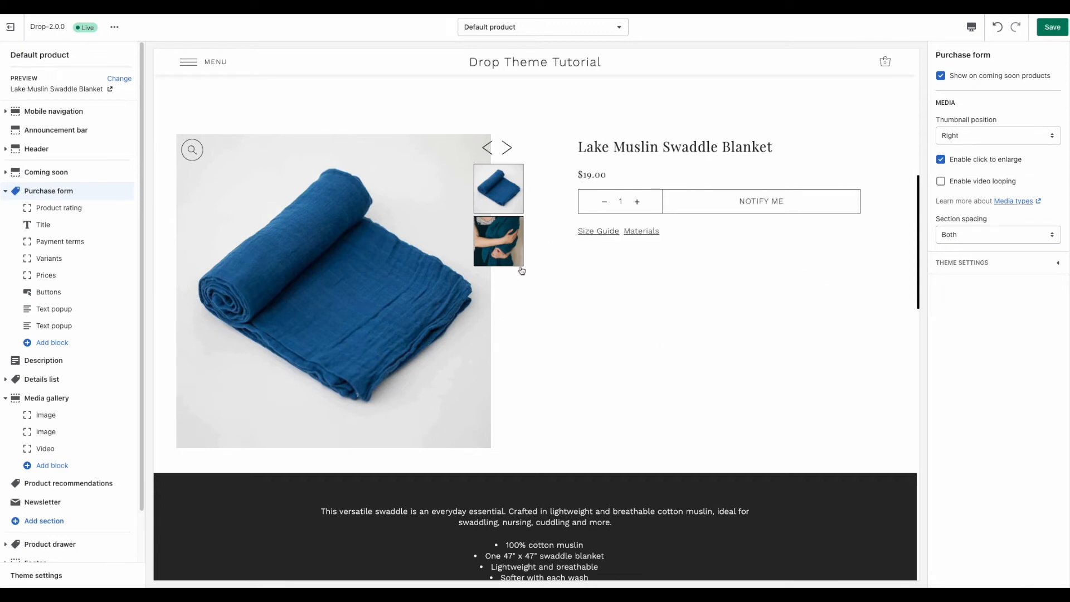
{"action": "left_click_drag", "start_coordinate": [605, 174], "coordinate": [580, 176]}
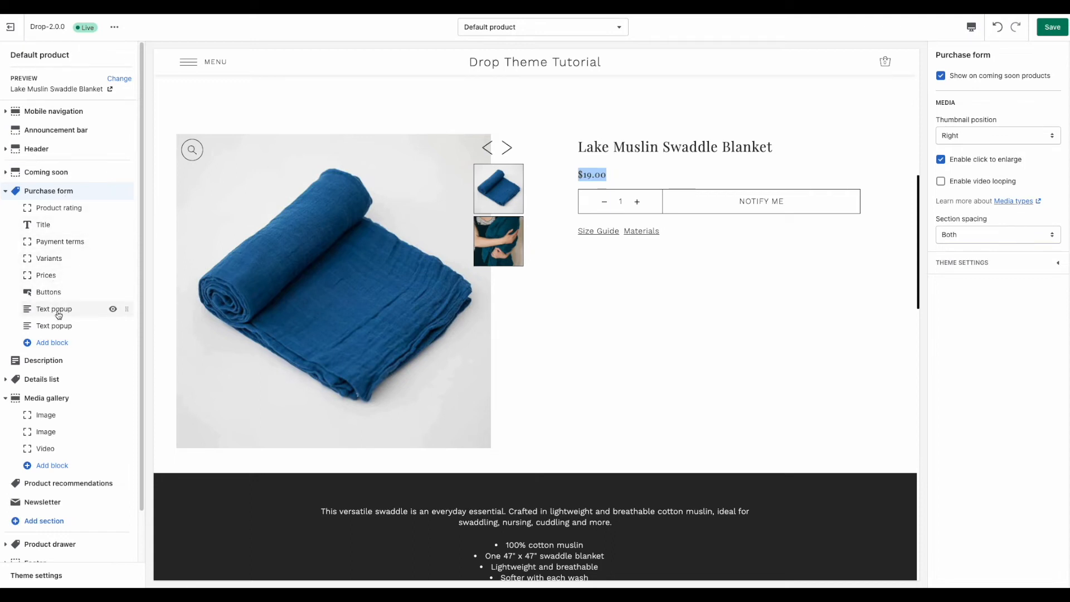
Step: Review the block types that can be added to the Purchase form section and close the list
{"action": "left_click", "coordinate": [55, 342]}
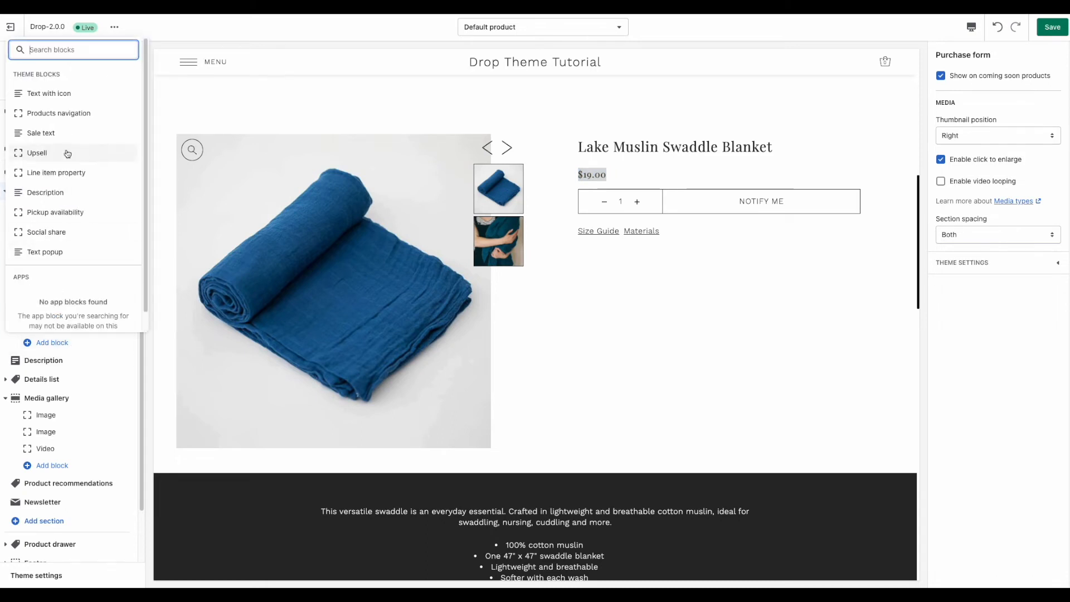
{"action": "left_click", "coordinate": [163, 274]}
{"action": "scroll", "coordinate": [464, 264], "scroll_direction": "up", "scroll_amount": 1}
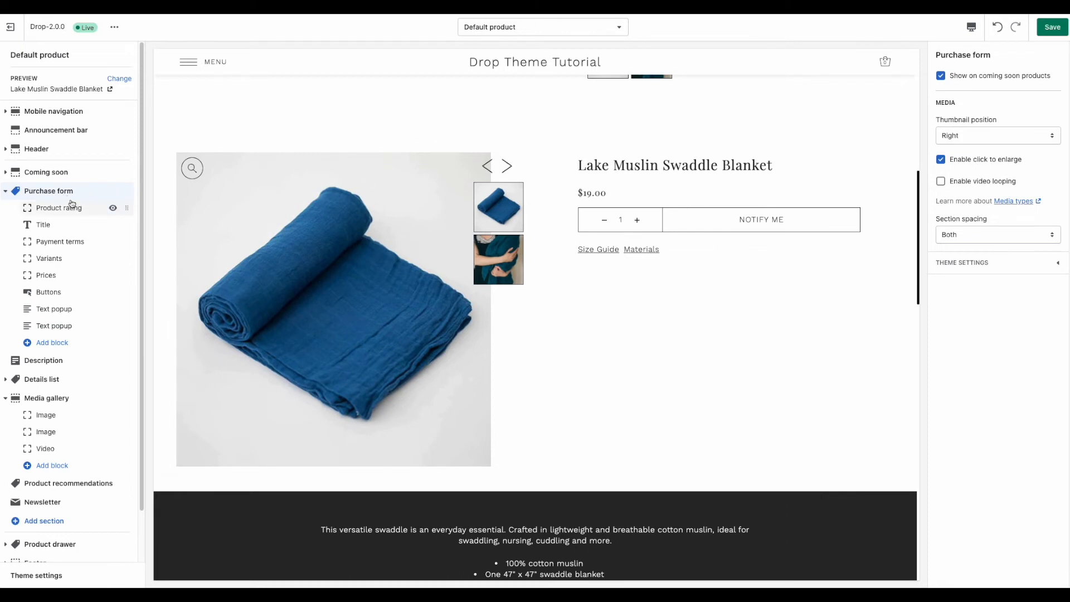
Step: Move the Purchase form section below the Media gallery section in the Default product template
{"action": "scroll", "coordinate": [373, 273], "scroll_direction": "up", "scroll_amount": 8}
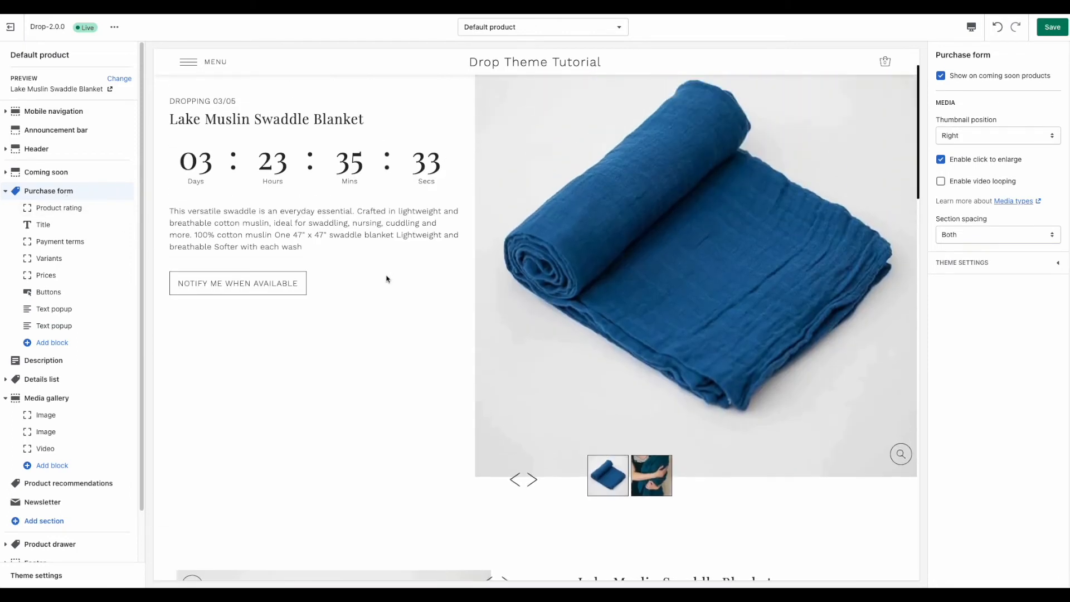
{"action": "scroll", "coordinate": [387, 278], "scroll_direction": "up", "scroll_amount": 1}
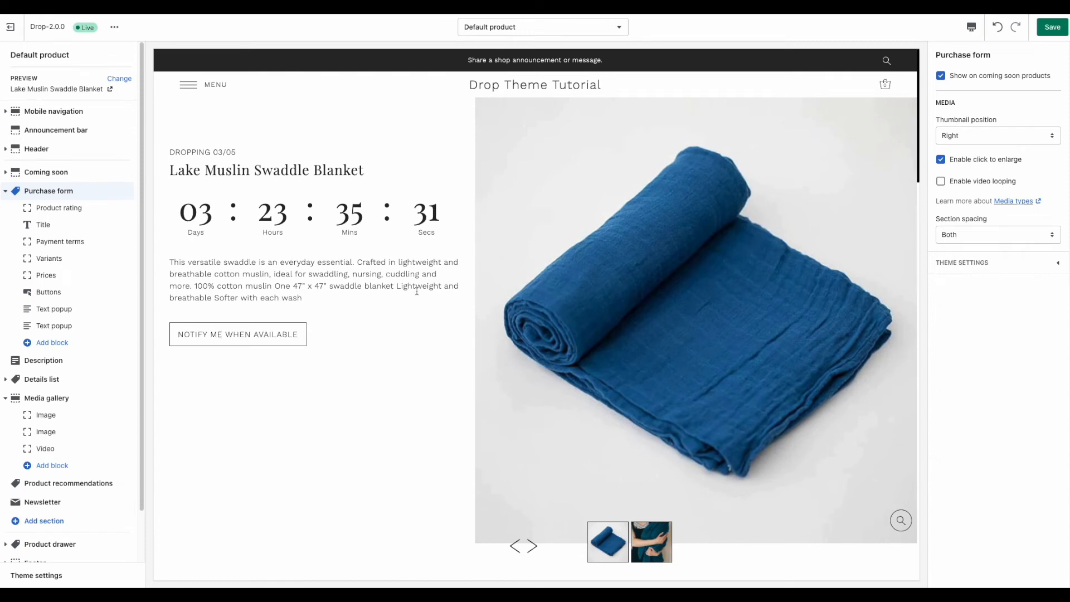
{"action": "scroll", "coordinate": [191, 342], "scroll_direction": "down", "scroll_amount": 1}
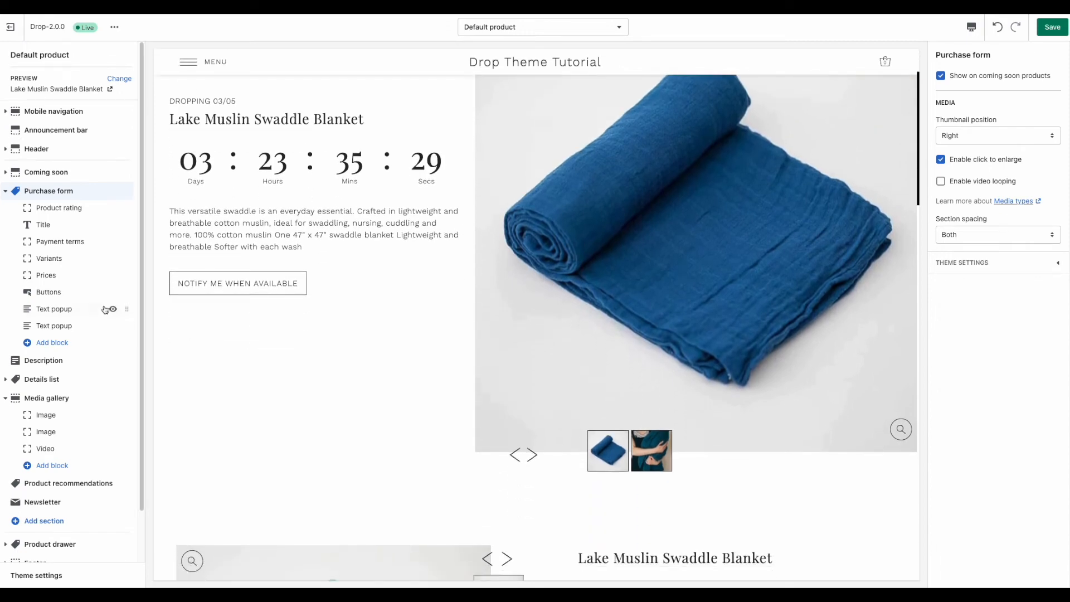
{"action": "left_click_drag", "start_coordinate": [127, 190], "coordinate": [108, 309]}
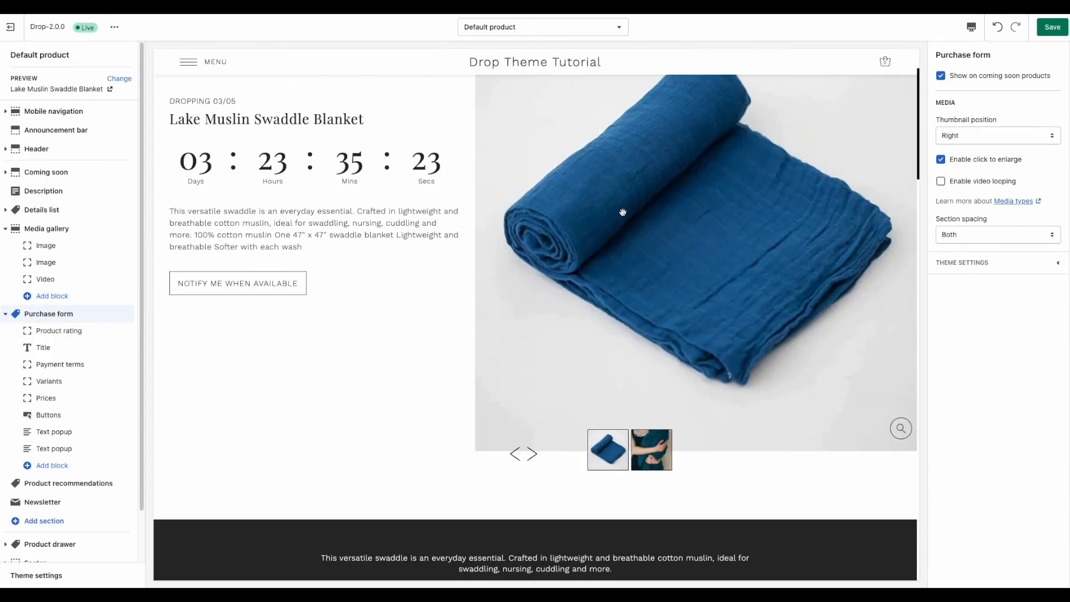
Step: Review the product page preview through the Details list, Media gallery, Purchase form, recommendations and newsletter, selecting the Details list section along the way
{"action": "scroll", "coordinate": [623, 212], "scroll_direction": "down", "scroll_amount": 5}
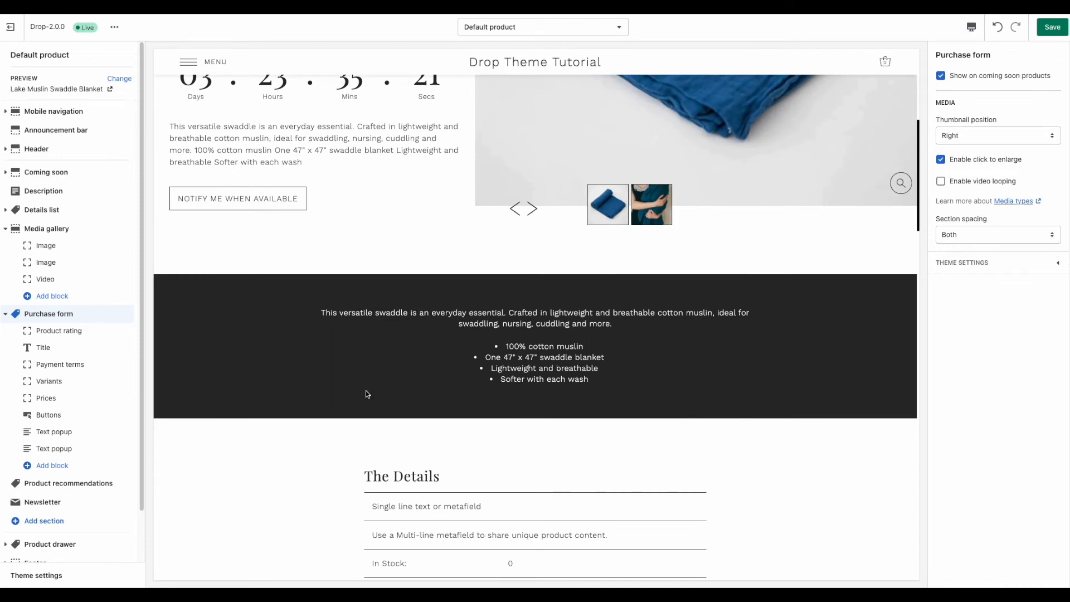
{"action": "scroll", "coordinate": [704, 369], "scroll_direction": "down", "scroll_amount": 5}
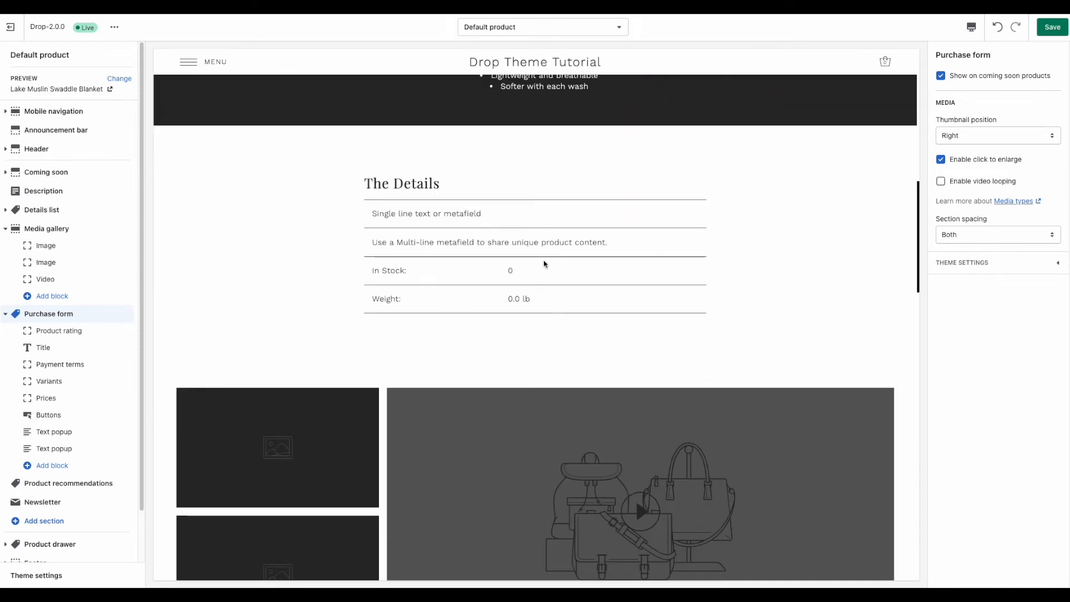
{"action": "left_click", "coordinate": [45, 211]}
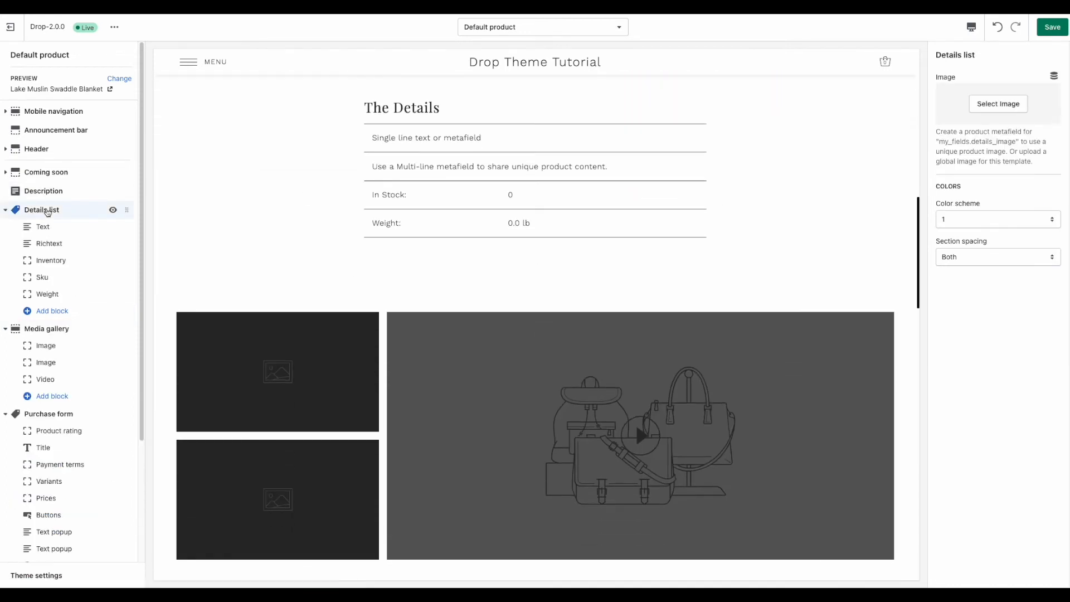
{"action": "scroll", "coordinate": [323, 257], "scroll_direction": "down", "scroll_amount": 4}
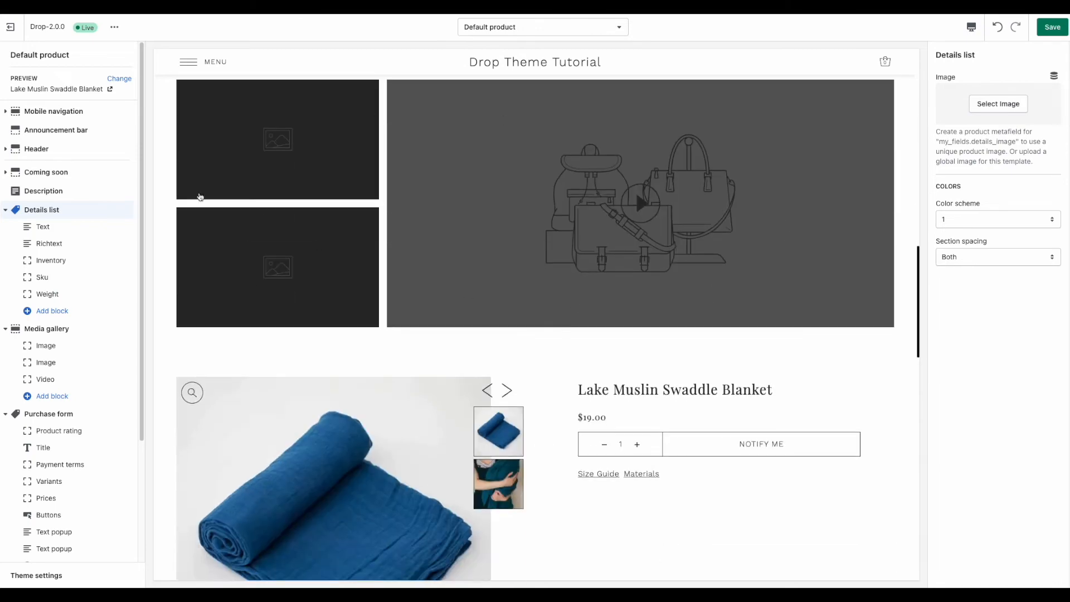
{"action": "scroll", "coordinate": [559, 53], "scroll_direction": "up", "scroll_amount": 6}
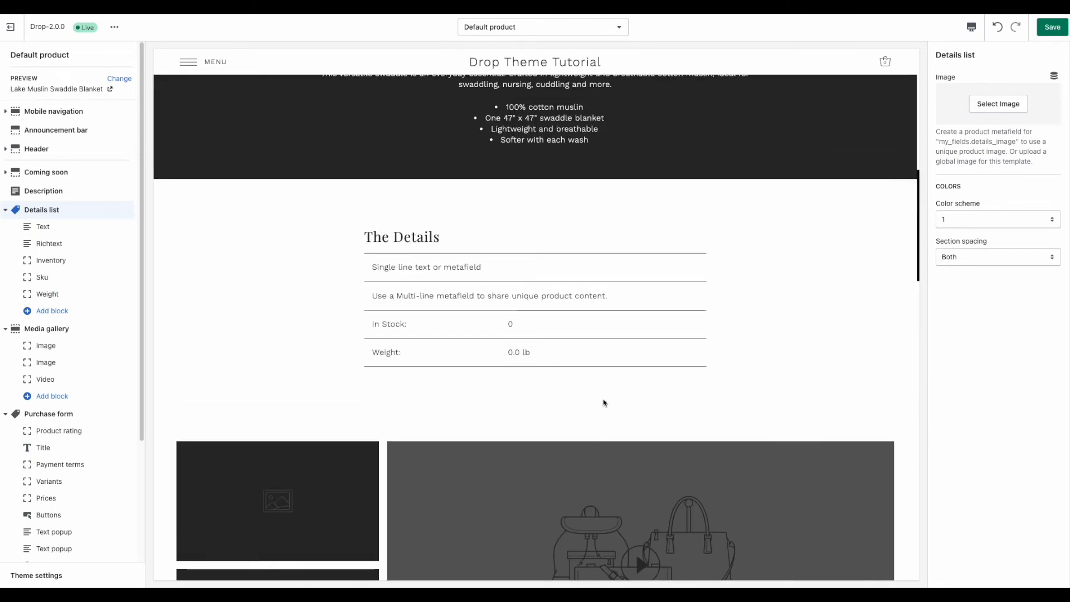
{"action": "scroll", "coordinate": [604, 401], "scroll_direction": "down", "scroll_amount": 4}
{"action": "scroll", "coordinate": [770, 350], "scroll_direction": "down", "scroll_amount": 5}
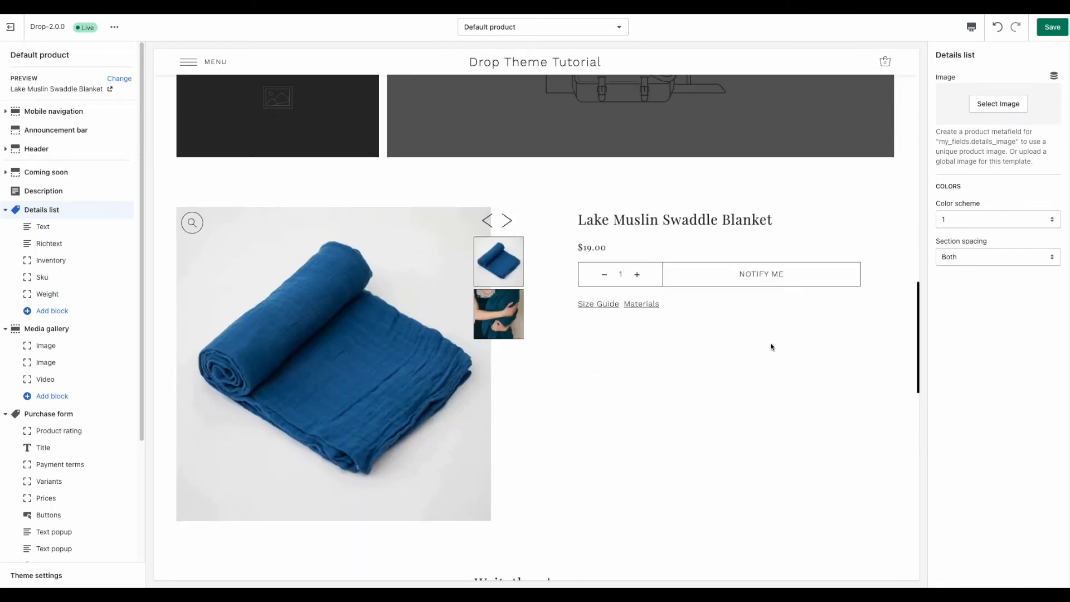
{"action": "scroll", "coordinate": [532, 393], "scroll_direction": "down", "scroll_amount": 1}
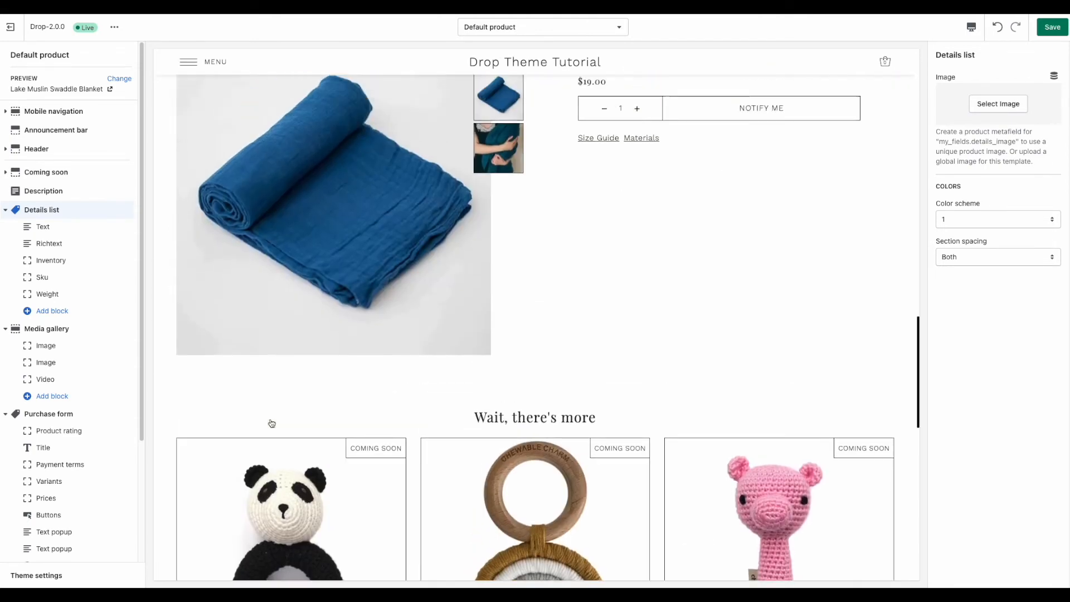
{"action": "scroll", "coordinate": [446, 498], "scroll_direction": "down", "scroll_amount": 2}
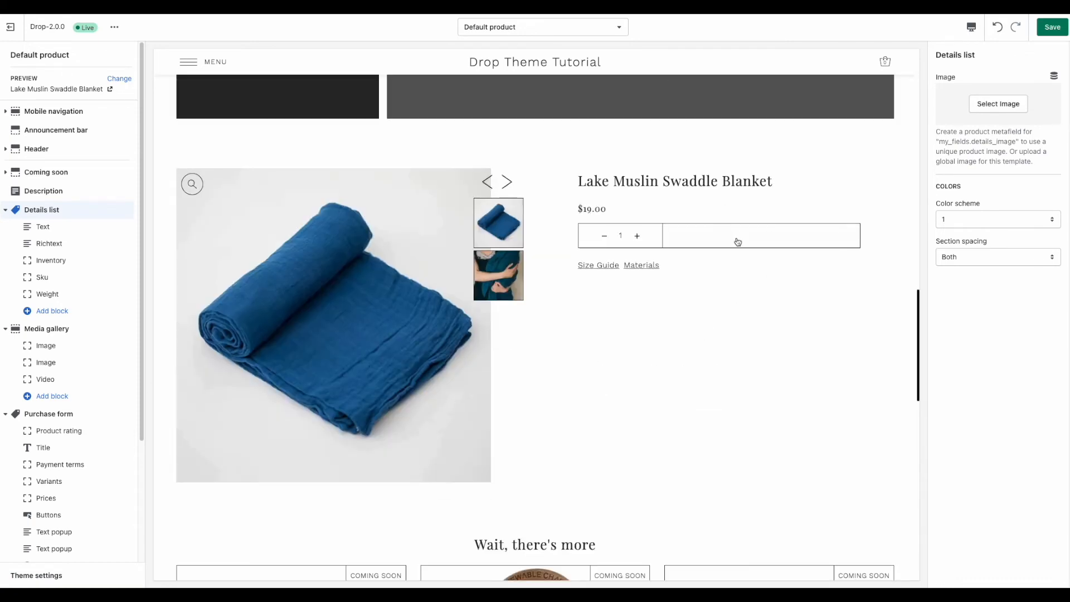
{"action": "scroll", "coordinate": [704, 353], "scroll_direction": "down", "scroll_amount": 10}
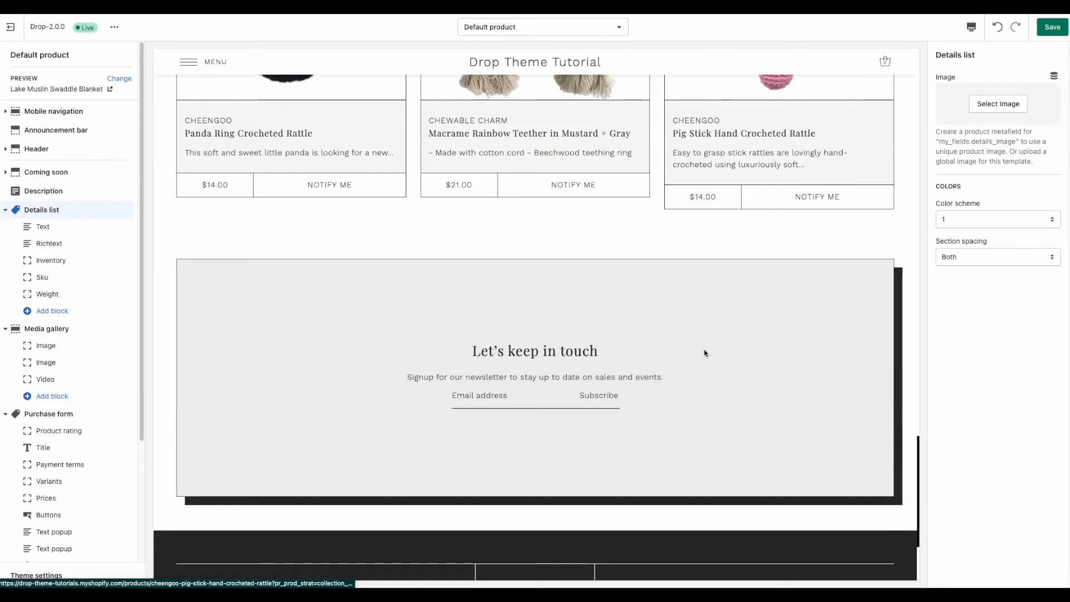
{"action": "scroll", "coordinate": [704, 352], "scroll_direction": "down", "scroll_amount": 3}
{"action": "scroll", "coordinate": [705, 351], "scroll_direction": "up", "scroll_amount": 5}
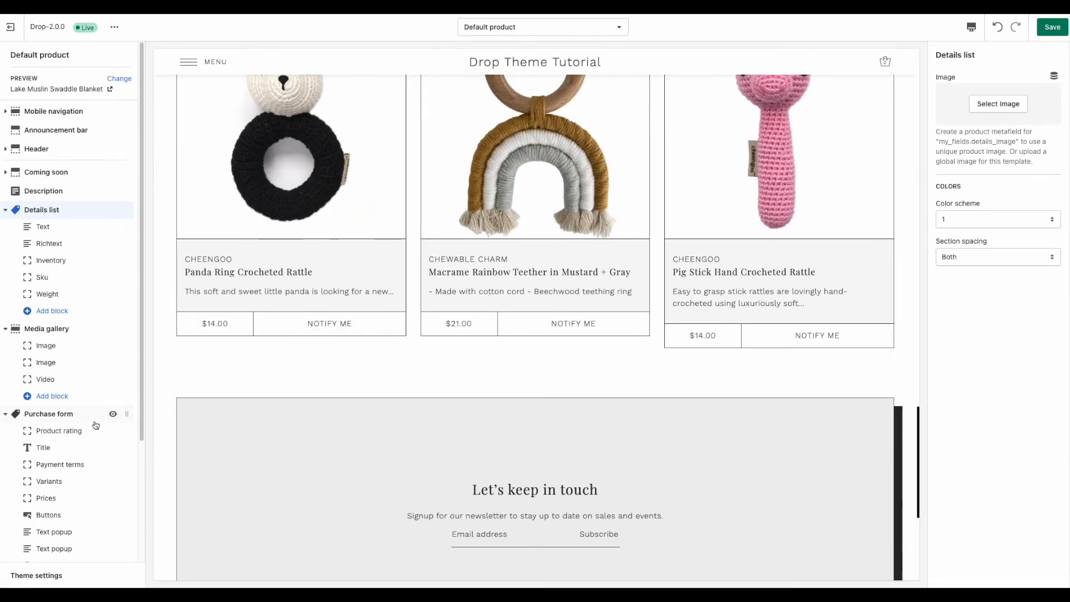
Step: Disable Show on coming soon products for the Purchase form section and look over the product page
{"action": "scroll", "coordinate": [83, 418], "scroll_direction": "down", "scroll_amount": 1}
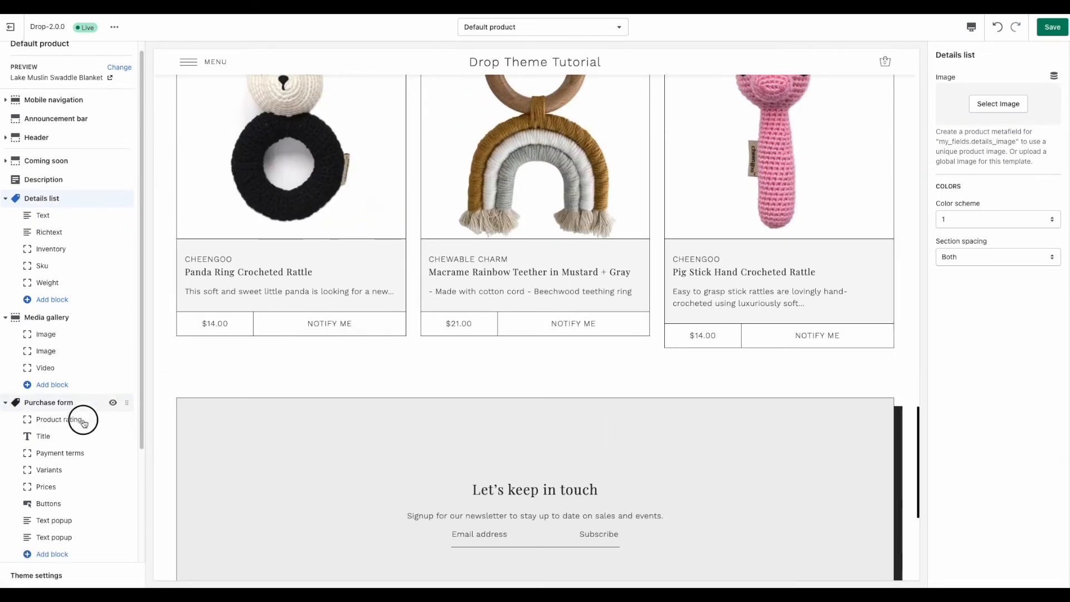
{"action": "left_click", "coordinate": [51, 408]}
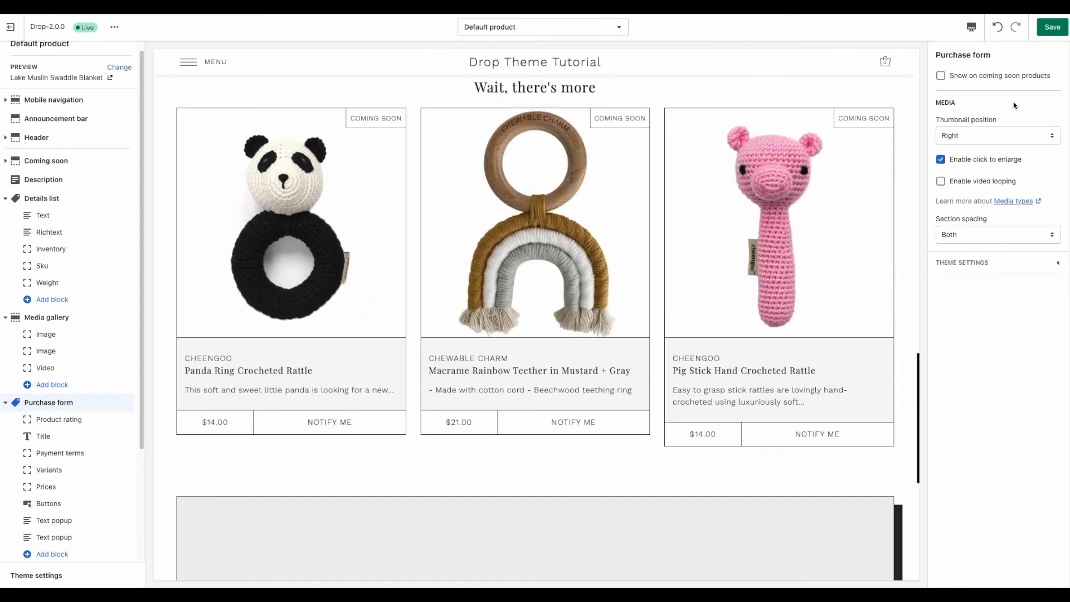
{"action": "scroll", "coordinate": [742, 480], "scroll_direction": "up", "scroll_amount": 15}
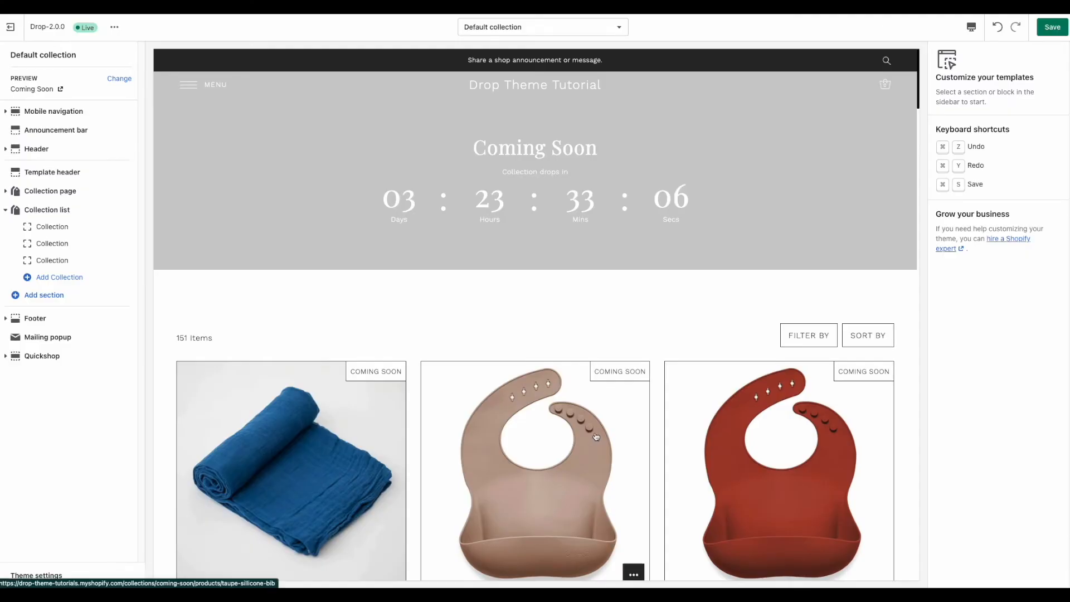
Step: Look over the product cards of the Coming Soon collection in the Default collection template
{"action": "scroll", "coordinate": [596, 433], "scroll_direction": "down", "scroll_amount": 4}
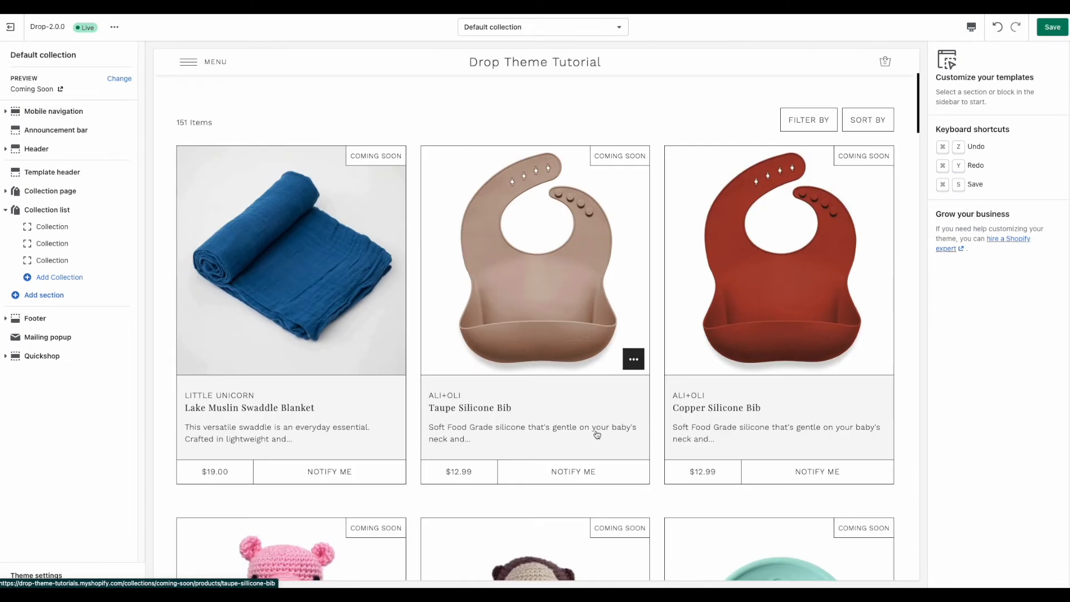
{"action": "scroll", "coordinate": [686, 419], "scroll_direction": "down", "scroll_amount": 4}
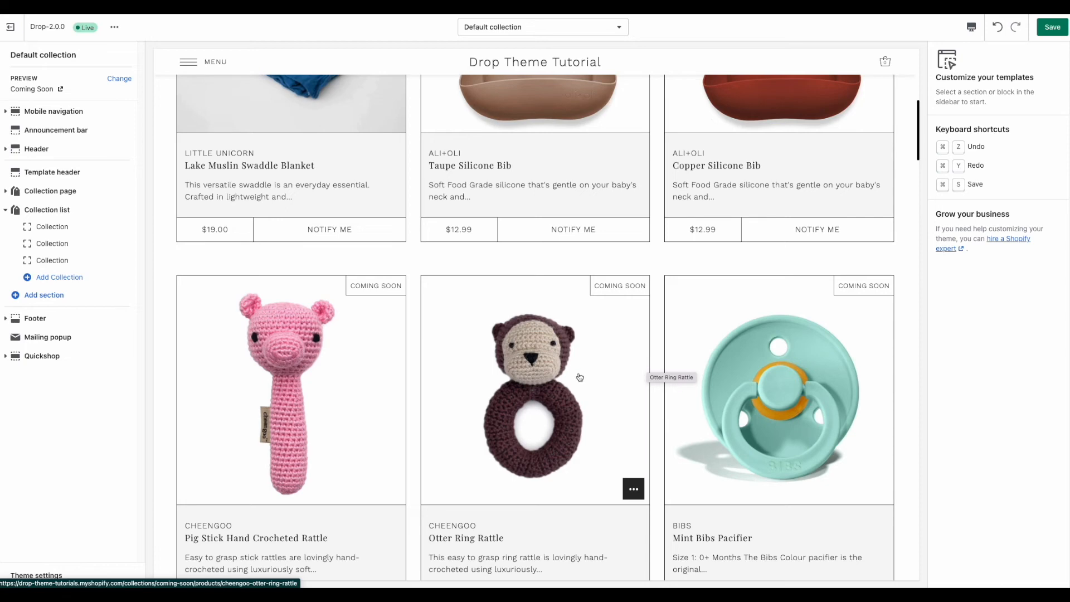
{"action": "scroll", "coordinate": [496, 326], "scroll_direction": "up", "scroll_amount": 8}
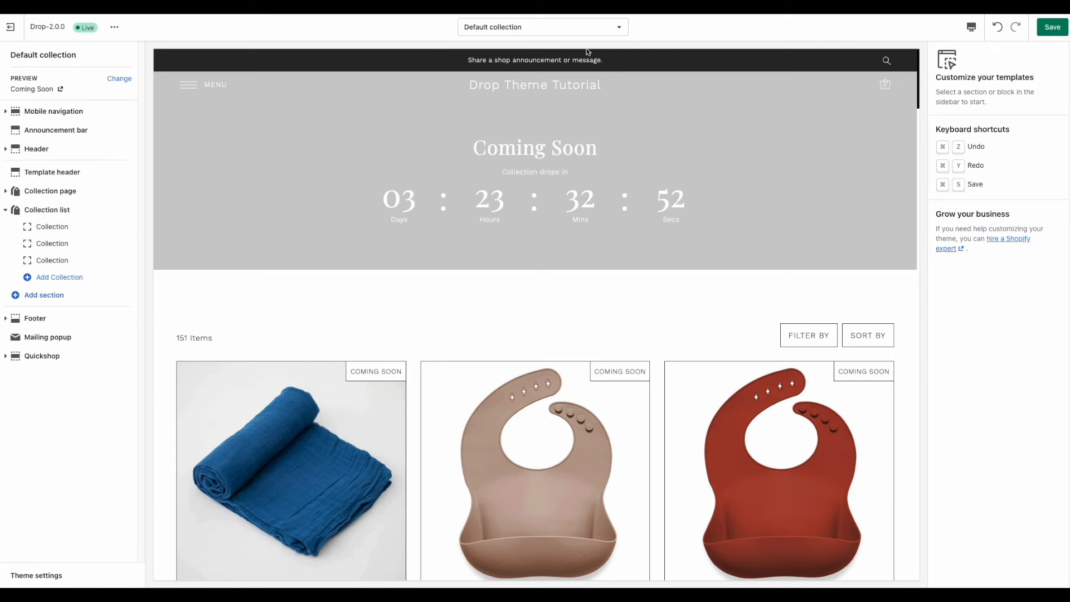
Step: Open the timeline collection template and set its preview to the Coming Soon collection
{"action": "left_click", "coordinate": [482, 29]}
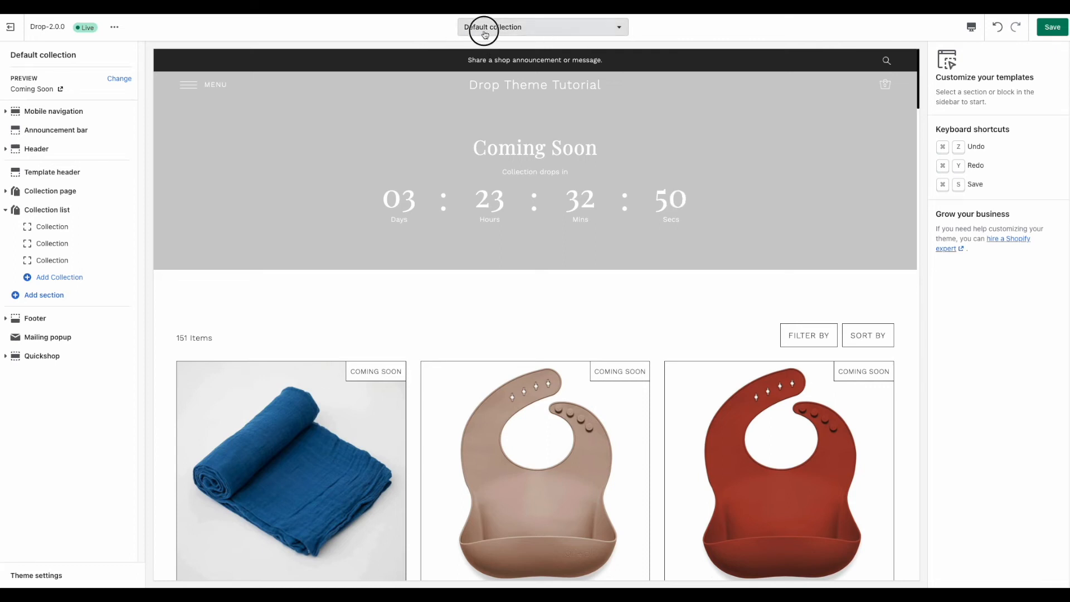
{"action": "left_click", "coordinate": [494, 138]}
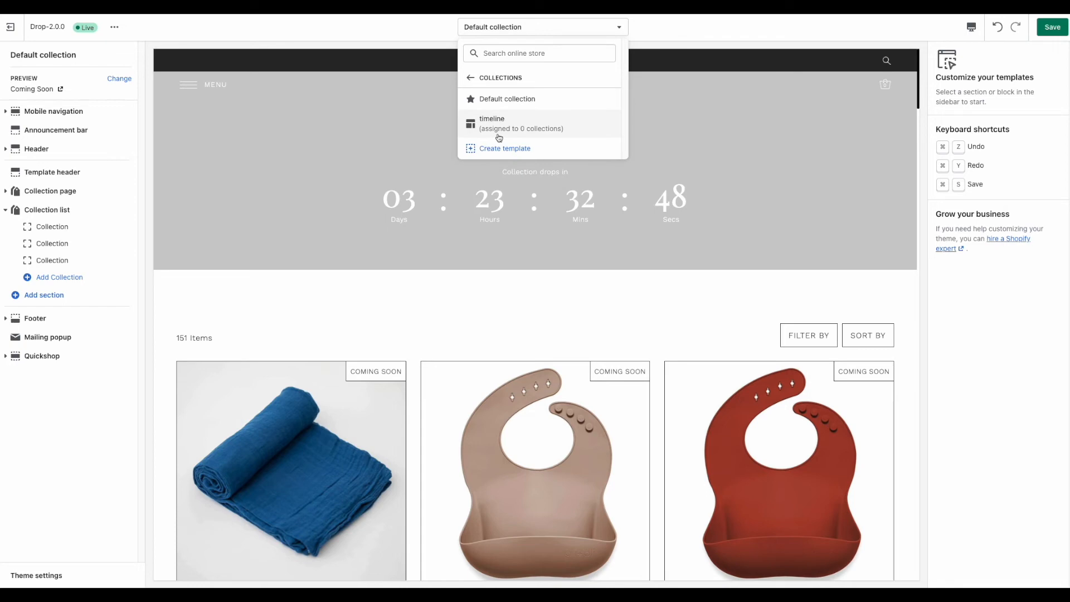
{"action": "left_click", "coordinate": [499, 127]}
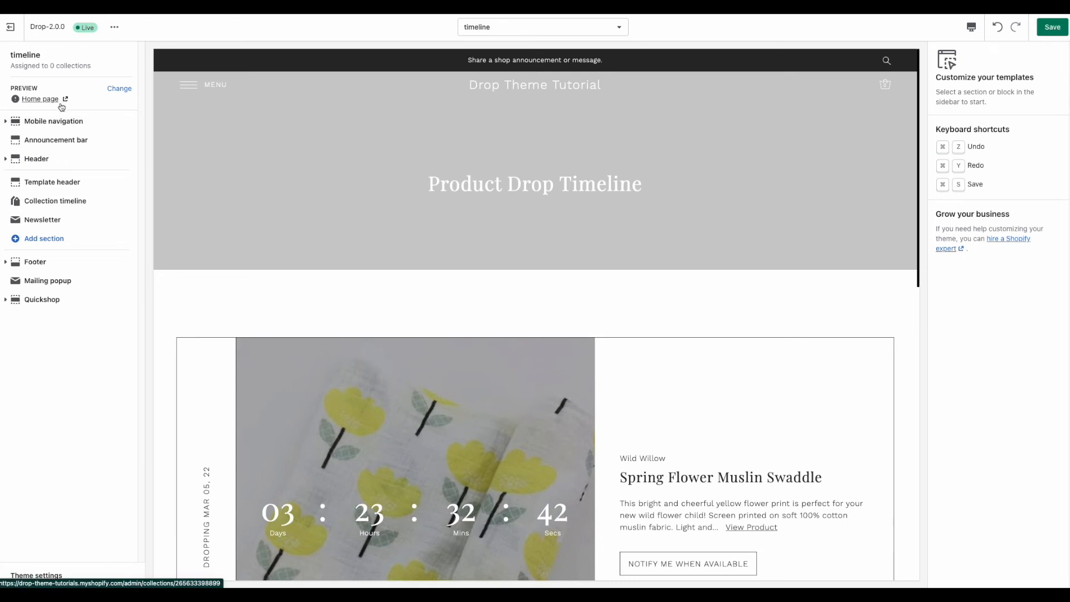
{"action": "left_click", "coordinate": [119, 88]}
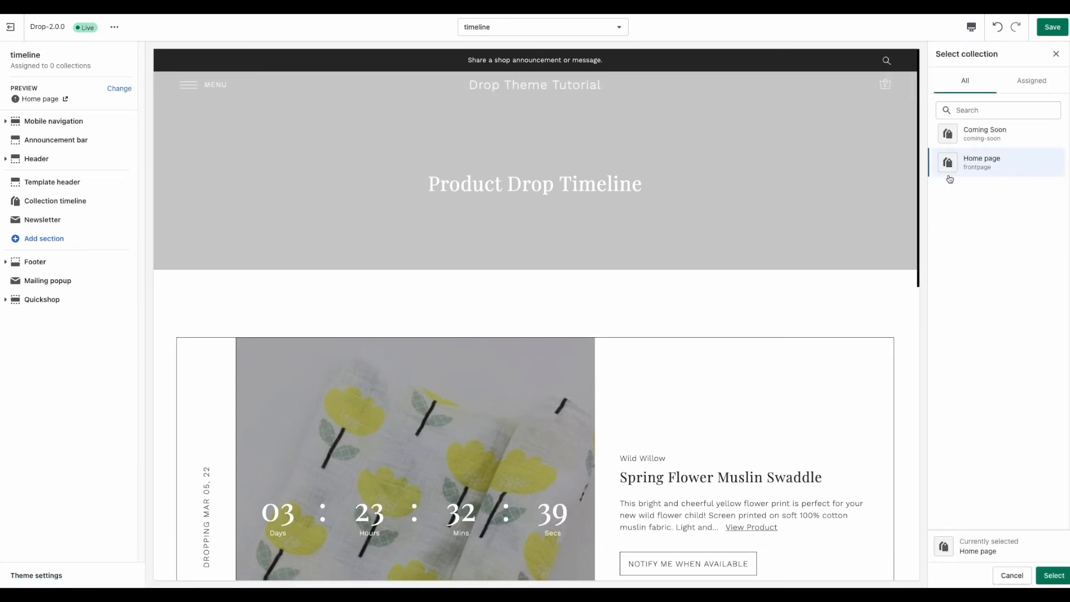
{"action": "left_click", "coordinate": [1020, 131]}
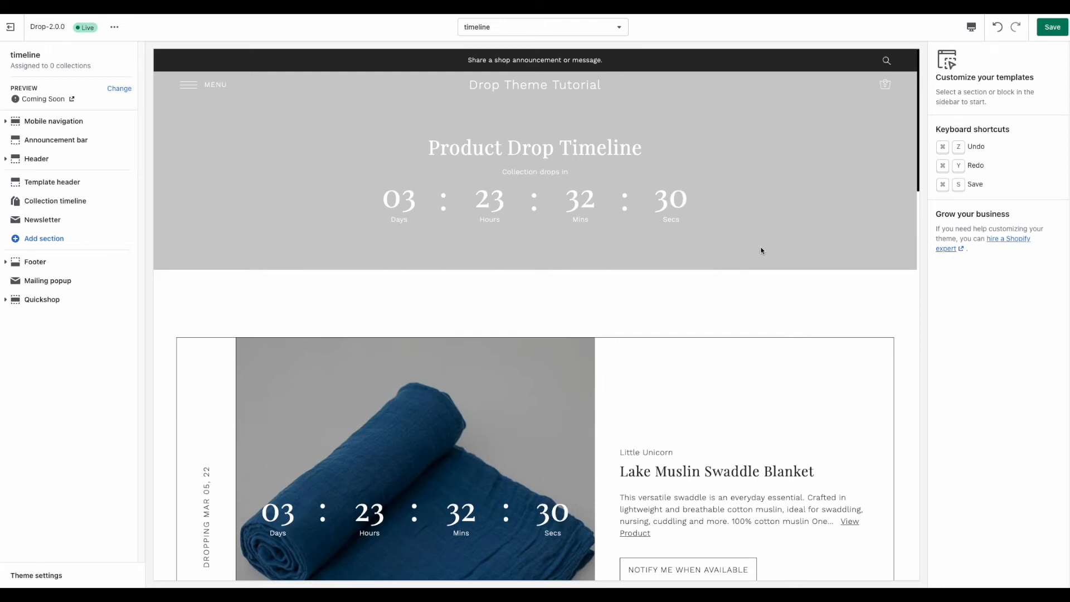
Step: Examine the product entries and their countdowns in the timeline template's preview
{"action": "scroll", "coordinate": [749, 270], "scroll_direction": "down", "scroll_amount": 5}
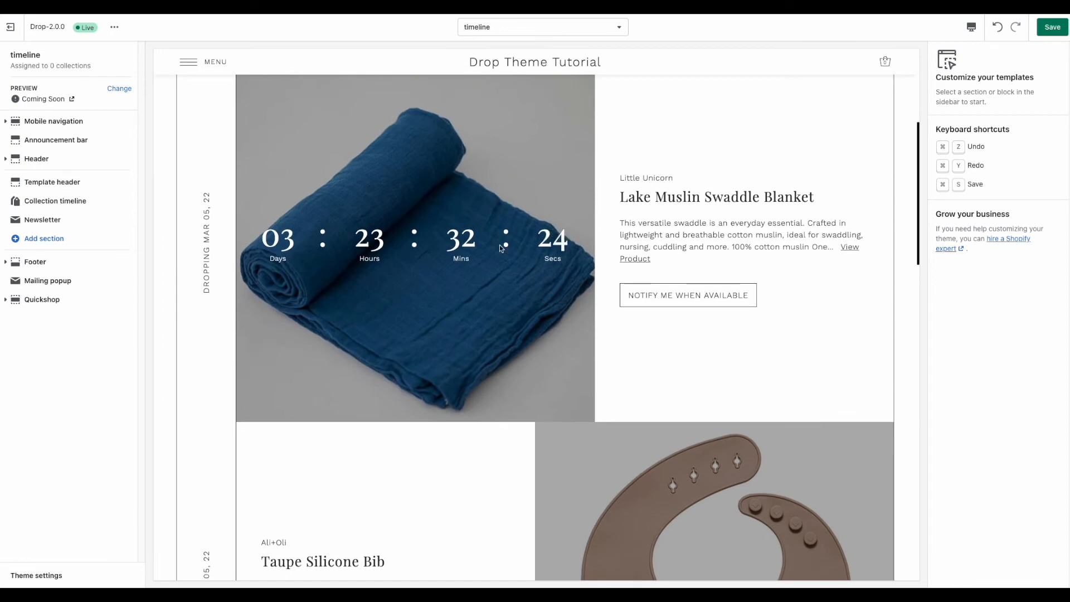
{"action": "scroll", "coordinate": [799, 534], "scroll_direction": "down", "scroll_amount": 3}
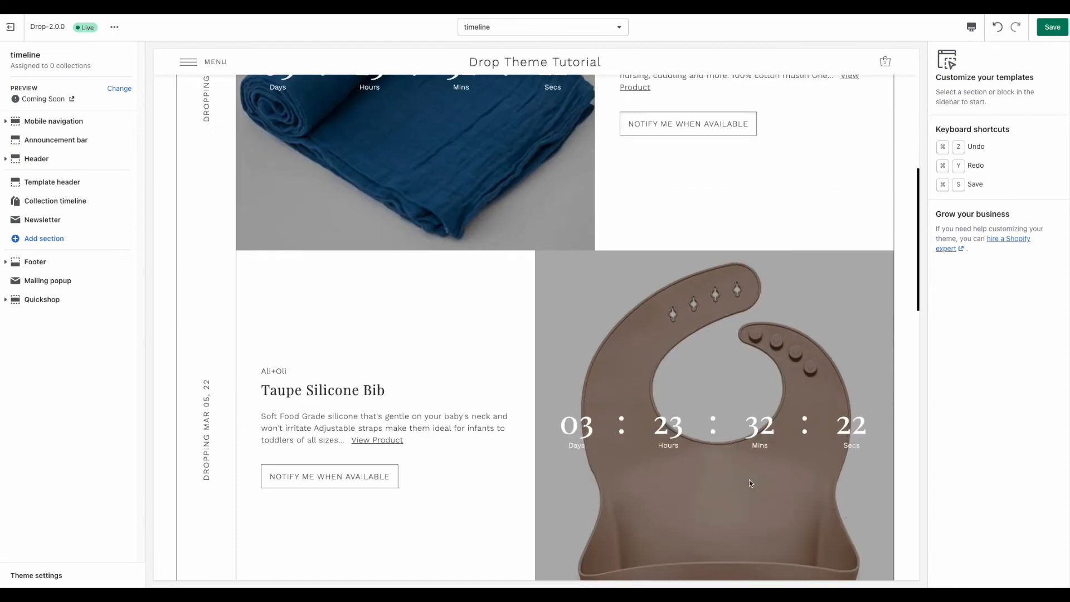
{"action": "scroll", "coordinate": [735, 406], "scroll_direction": "down", "scroll_amount": 3}
{"action": "scroll", "coordinate": [741, 425], "scroll_direction": "up", "scroll_amount": 10}
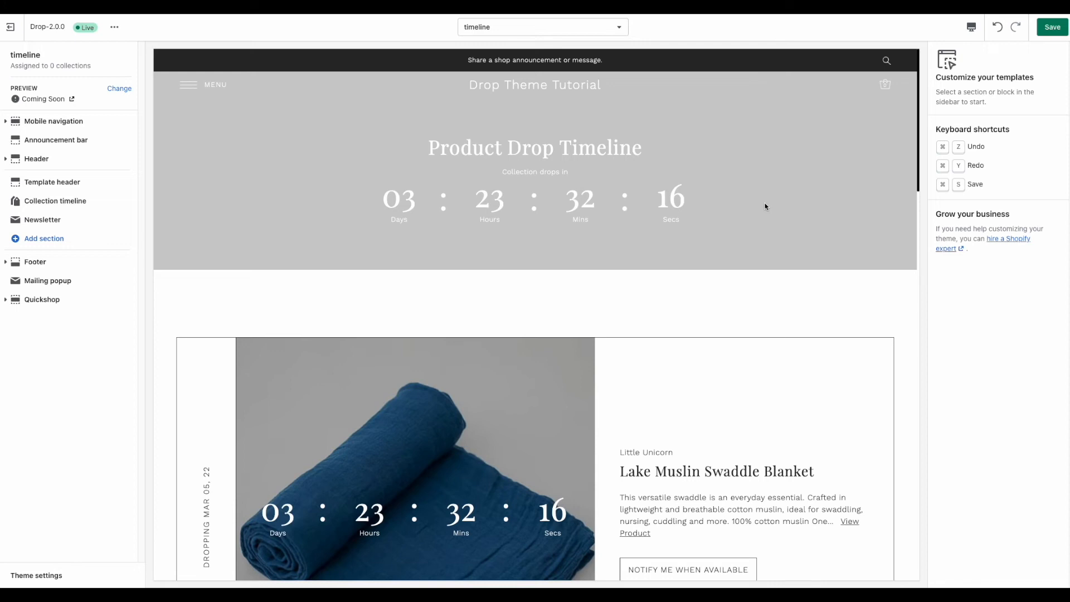
Step: Disable Show countdown for the timeline template's Template header section
{"action": "left_click", "coordinate": [50, 186]}
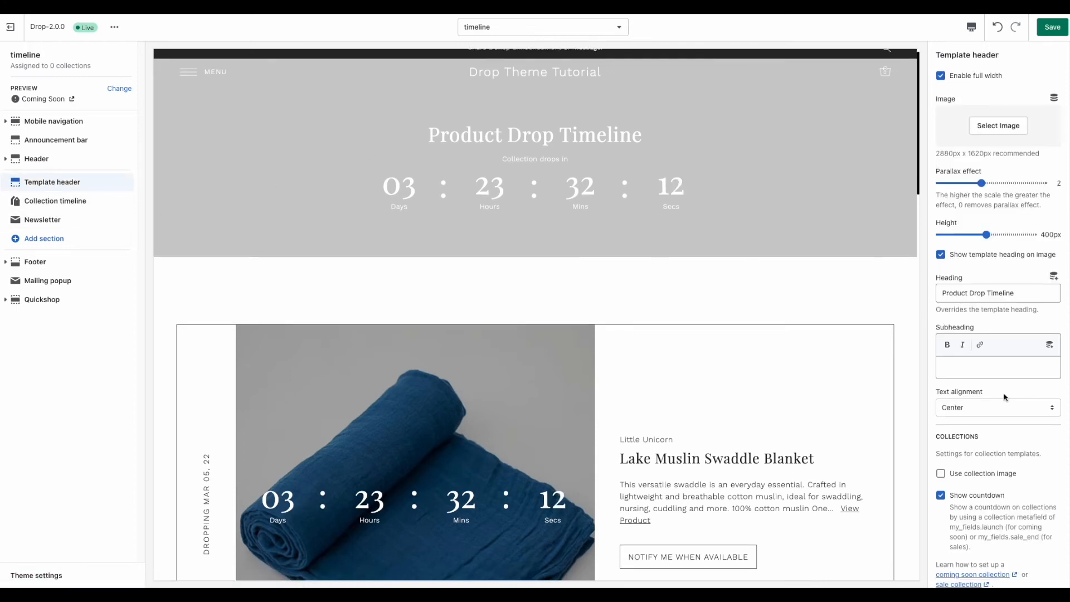
{"action": "scroll", "coordinate": [1005, 397], "scroll_direction": "down", "scroll_amount": 1}
{"action": "left_click", "coordinate": [941, 455]}
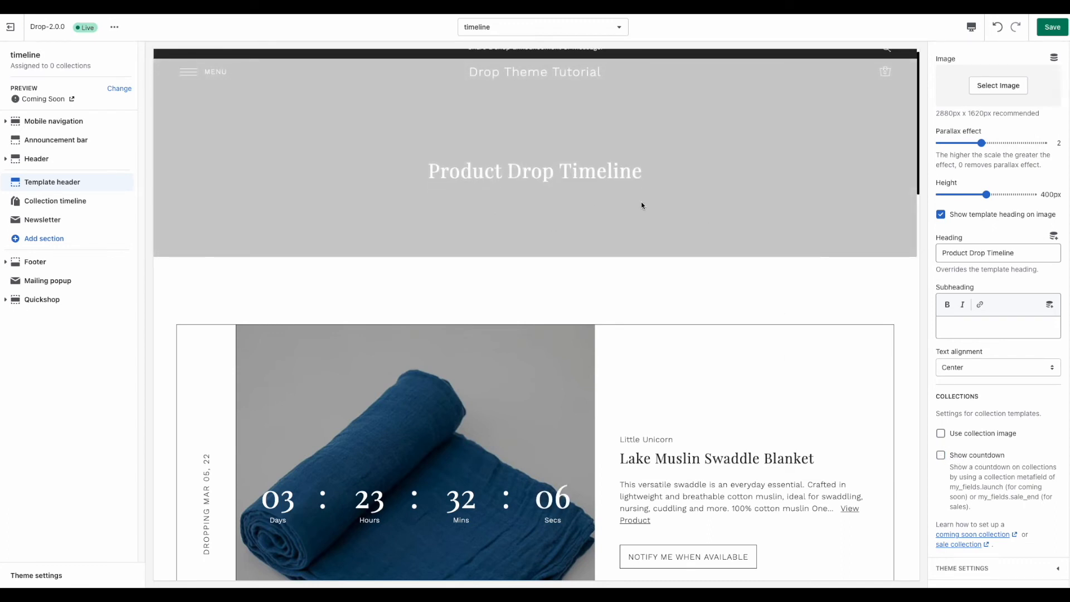
Step: Change the Template header's heading to "Coming Soon Drop"
{"action": "left_click_drag", "start_coordinate": [1014, 252], "coordinate": [920, 254]}
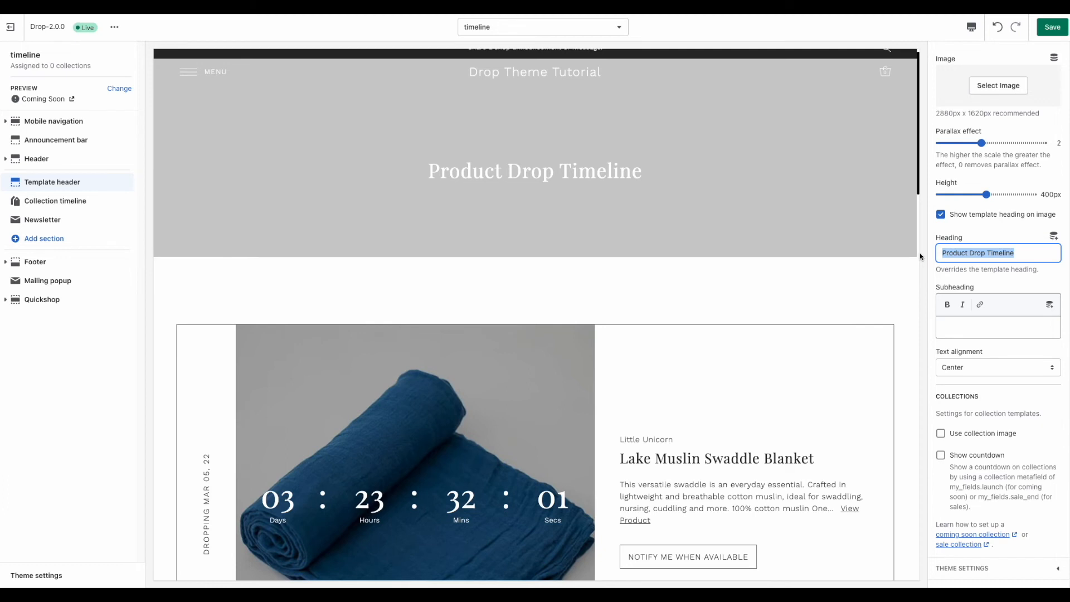
{"action": "type", "text": "Coming"}
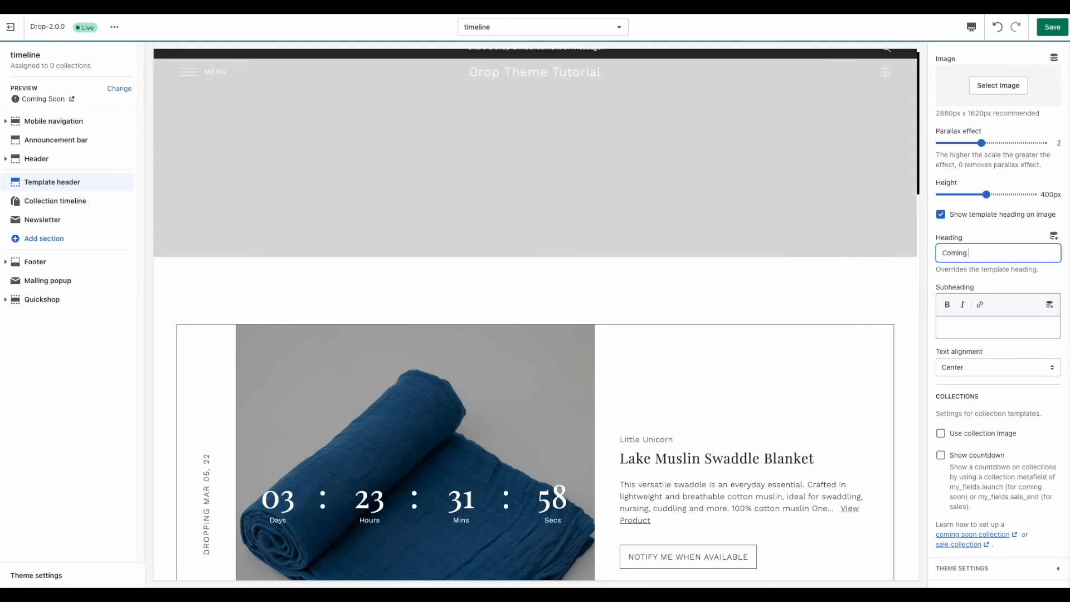
{"action": "type", "text": " Soon Drop"}
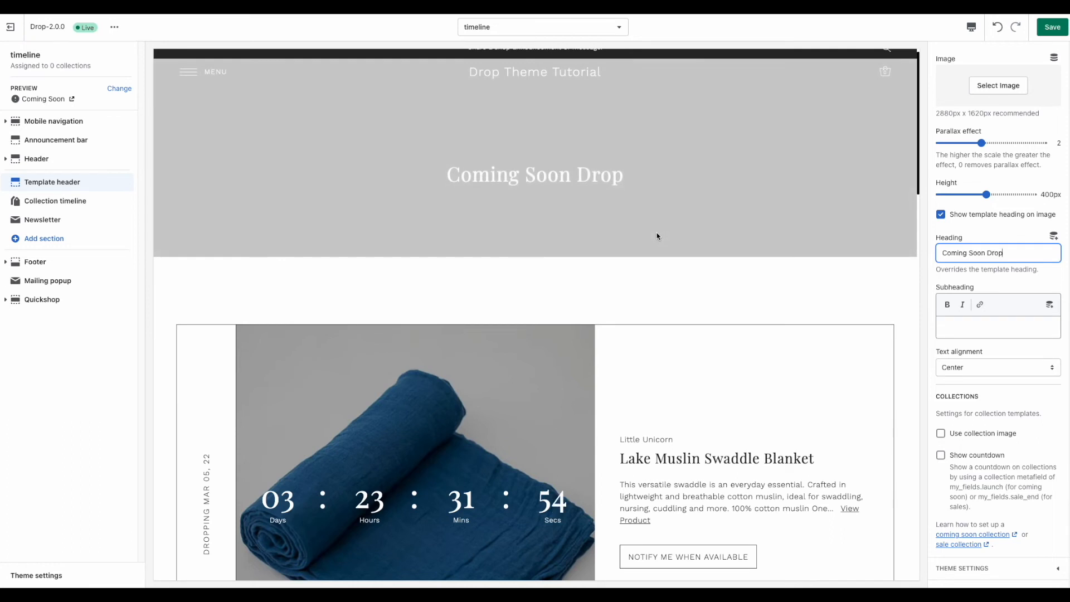
Step: Set the Template header's subheading to "Launching this month." and save the template
{"action": "left_click", "coordinate": [970, 326]}
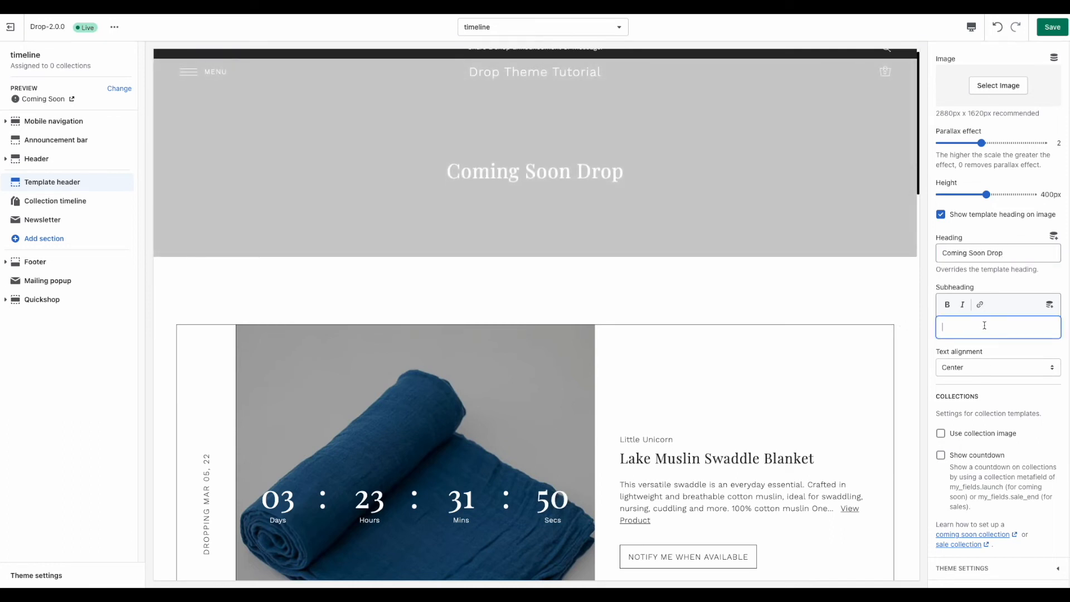
{"action": "type", "text": "aun"}
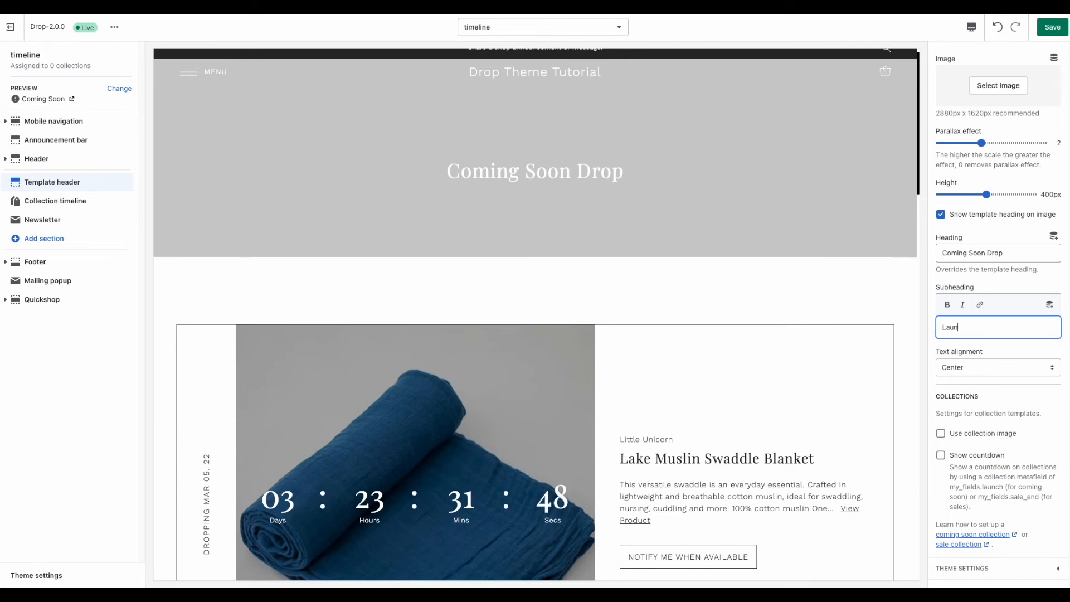
{"action": "type", "text": "ching this month"}
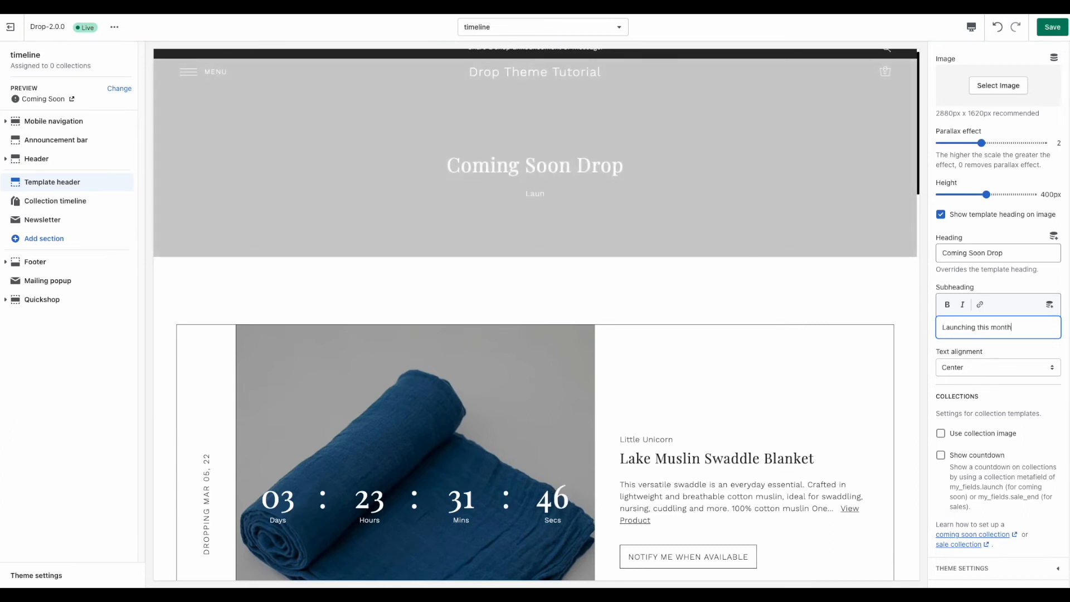
{"action": "type", "text": "."}
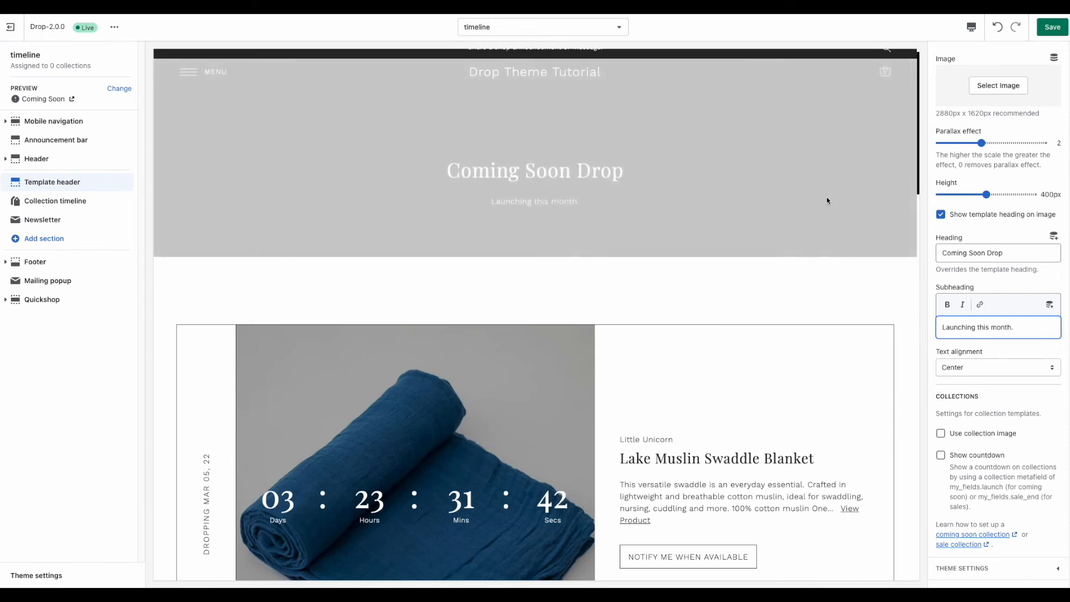
{"action": "scroll", "coordinate": [612, 290], "scroll_direction": "down", "scroll_amount": 1}
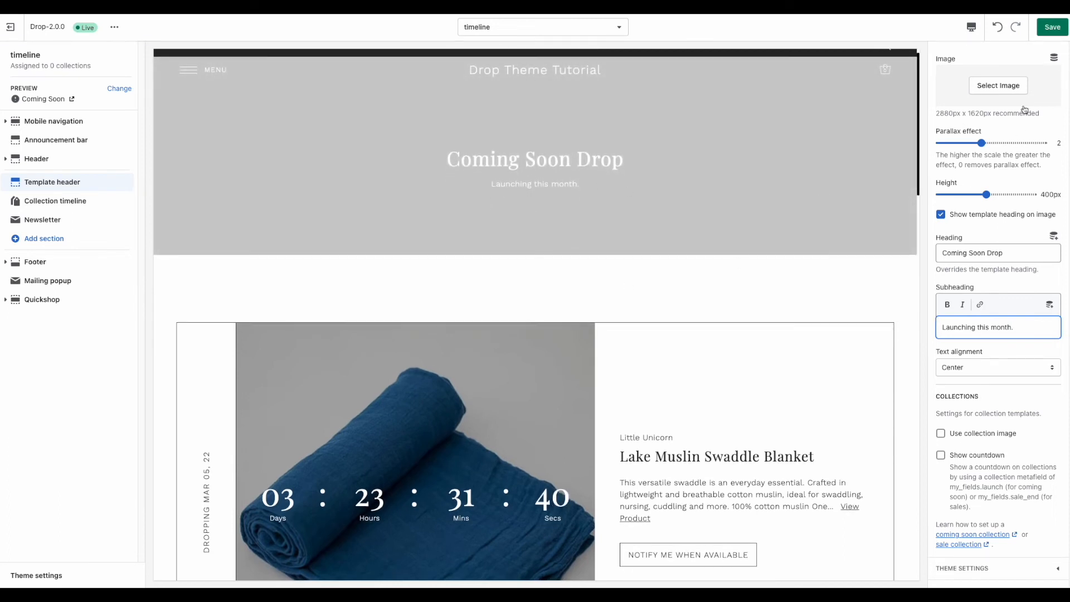
{"action": "left_click", "coordinate": [1051, 27]}
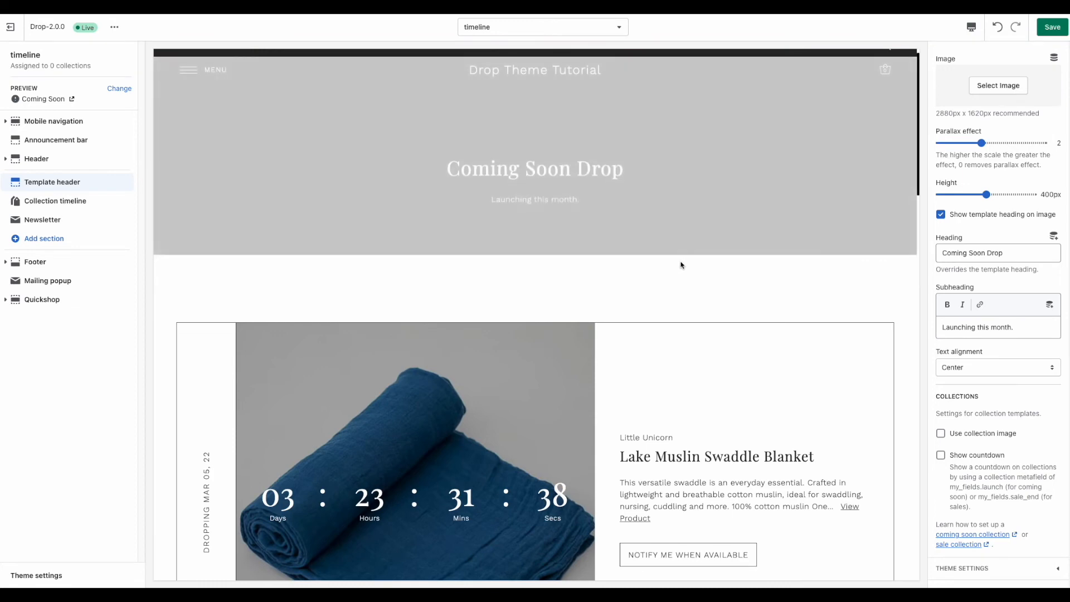
Step: Examine the timeline template's preview from the Coming Soon Drop header through the product entries to the footer
{"action": "scroll", "coordinate": [687, 266], "scroll_direction": "down", "scroll_amount": 12}
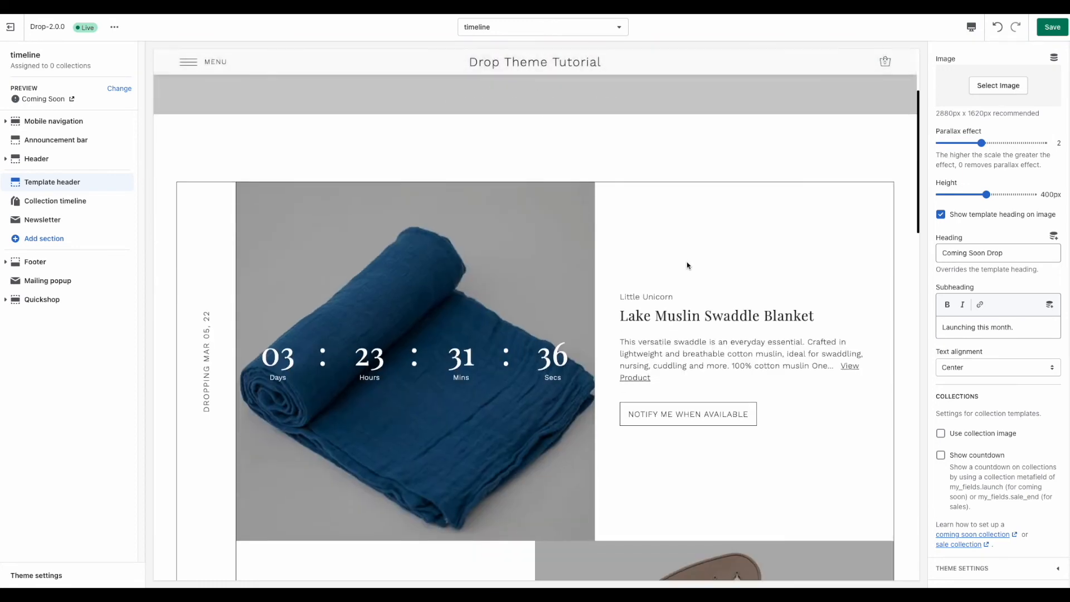
{"action": "scroll", "coordinate": [687, 264], "scroll_direction": "down", "scroll_amount": 11}
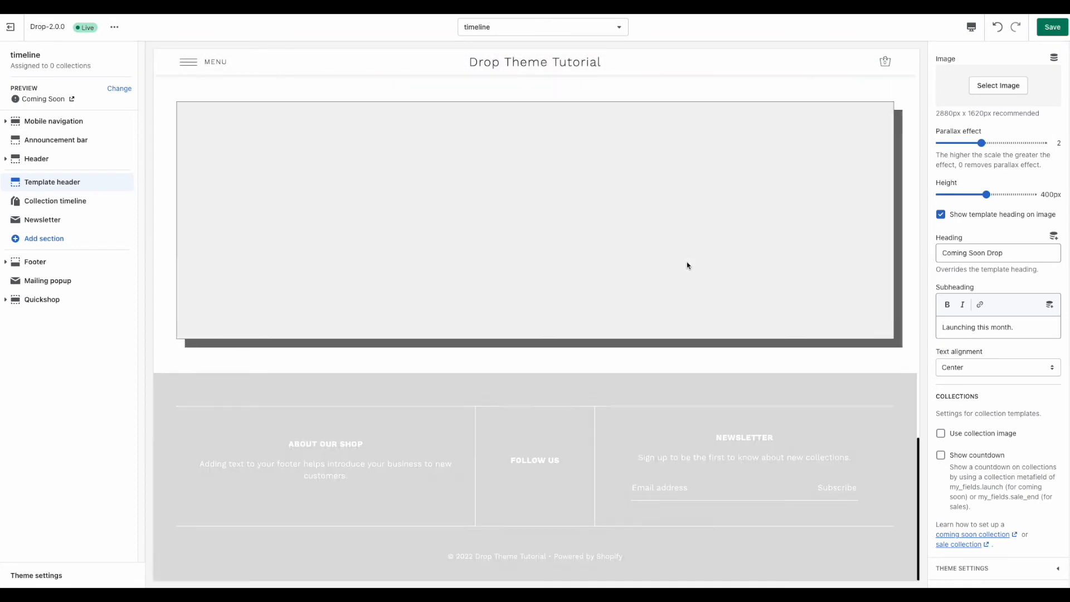
{"action": "scroll", "coordinate": [687, 265], "scroll_direction": "up", "scroll_amount": 9}
{"action": "scroll", "coordinate": [455, 275], "scroll_direction": "up", "scroll_amount": 6}
{"action": "scroll", "coordinate": [454, 277], "scroll_direction": "up", "scroll_amount": 8}
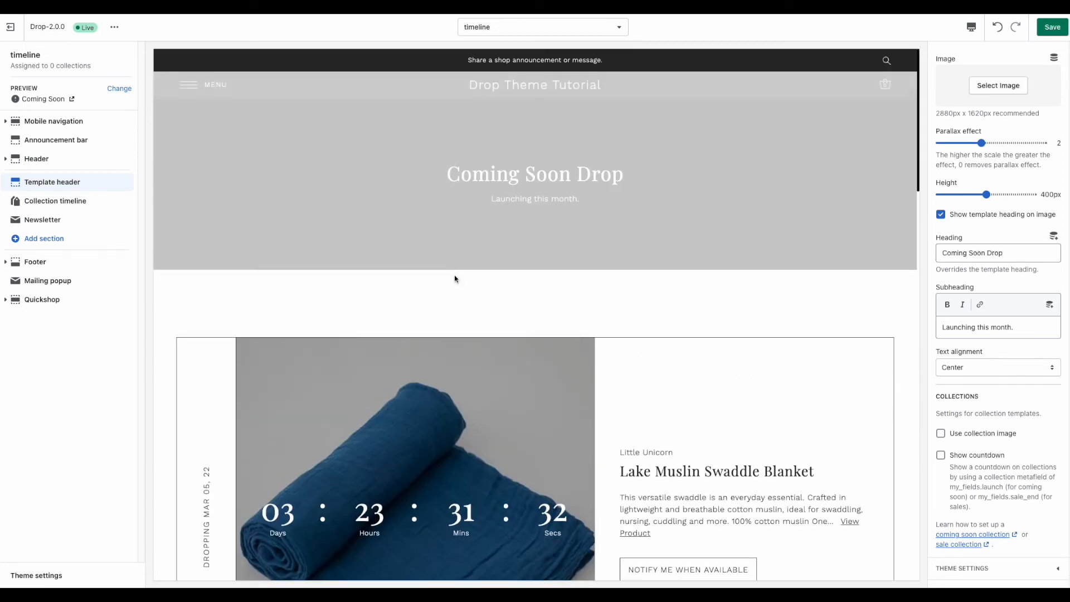
{"action": "scroll", "coordinate": [616, 448], "scroll_direction": "down", "scroll_amount": 3}
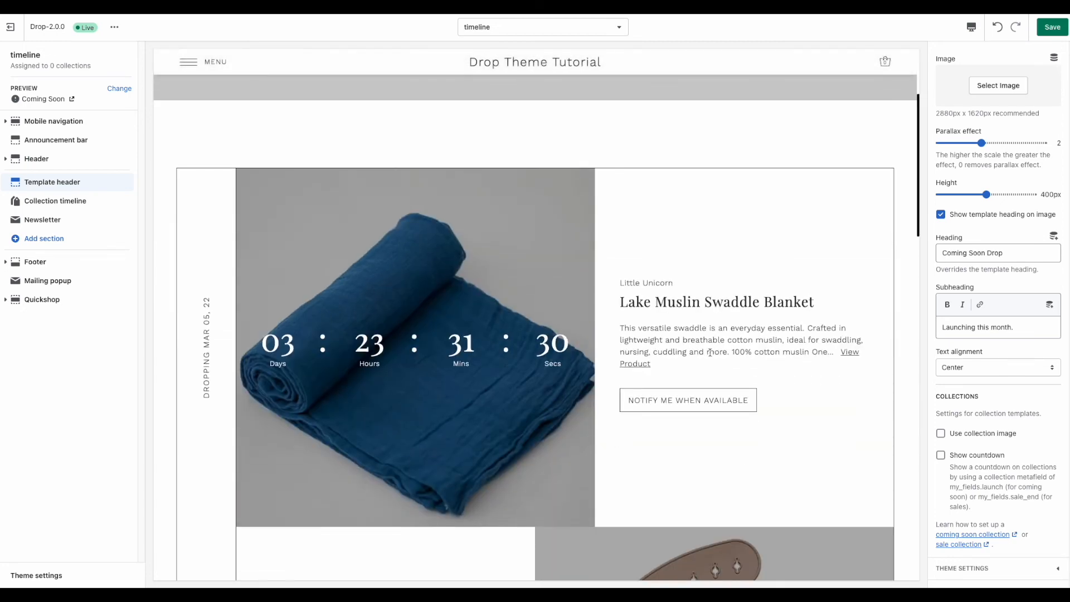
{"action": "scroll", "coordinate": [710, 352], "scroll_direction": "up", "scroll_amount": 2}
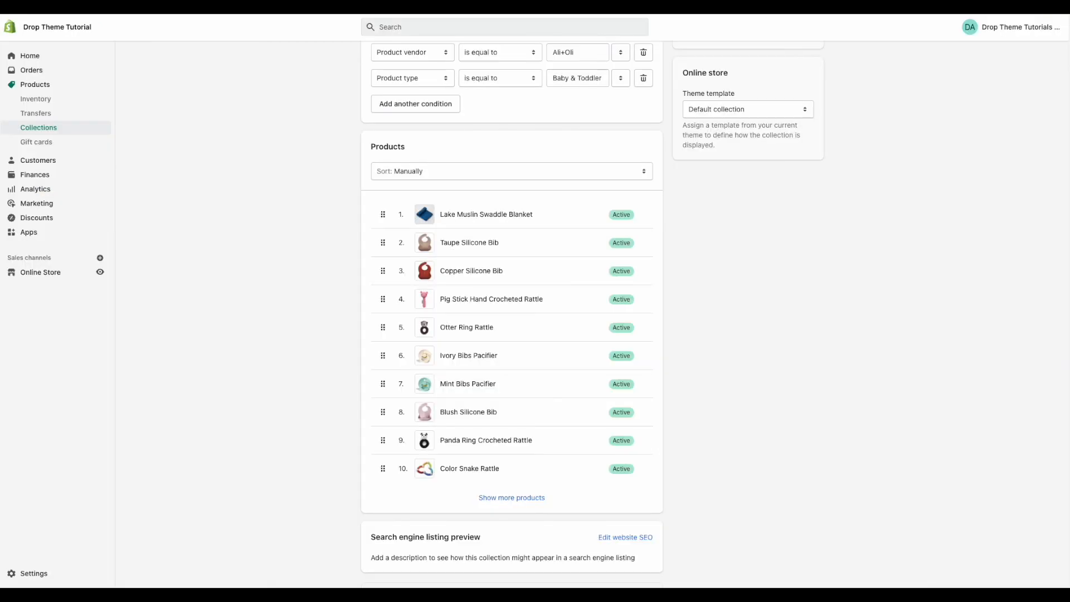
Step: Check the Coming Soon collection's products and Launch metafield against the timeline template's preview
{"action": "scroll", "coordinate": [671, 453], "scroll_direction": "down", "scroll_amount": 3}
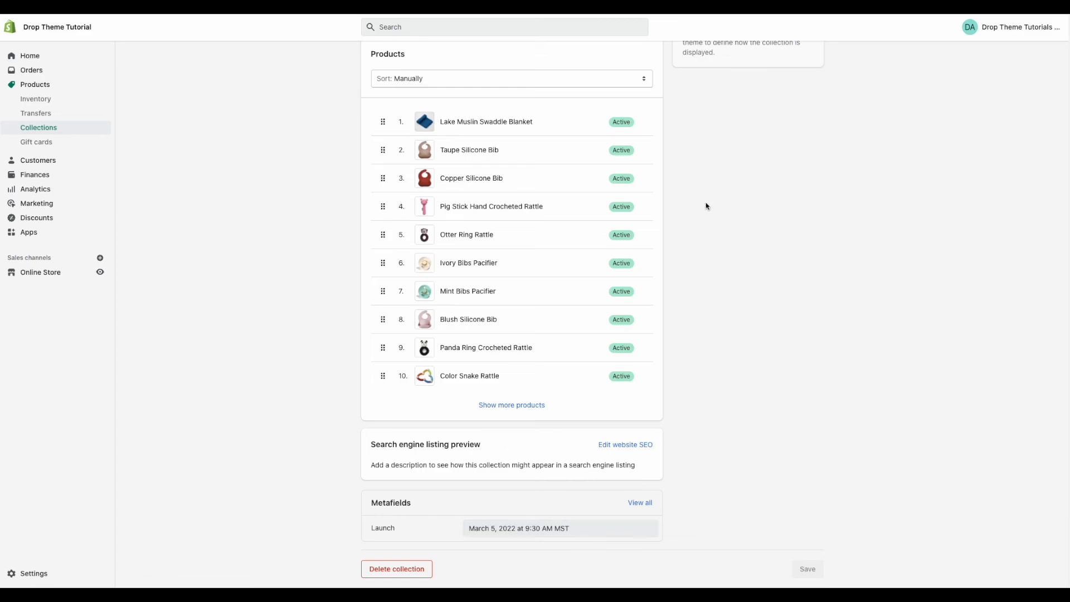
{"action": "key", "text": "ctrl+Tab"}
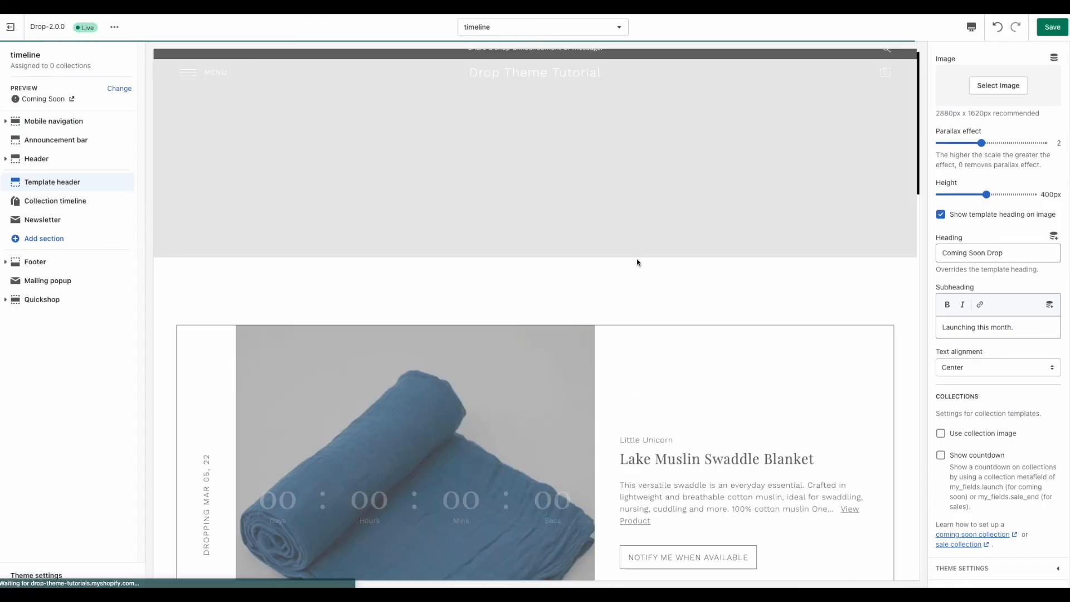
{"action": "scroll", "coordinate": [636, 263], "scroll_direction": "down", "scroll_amount": 1}
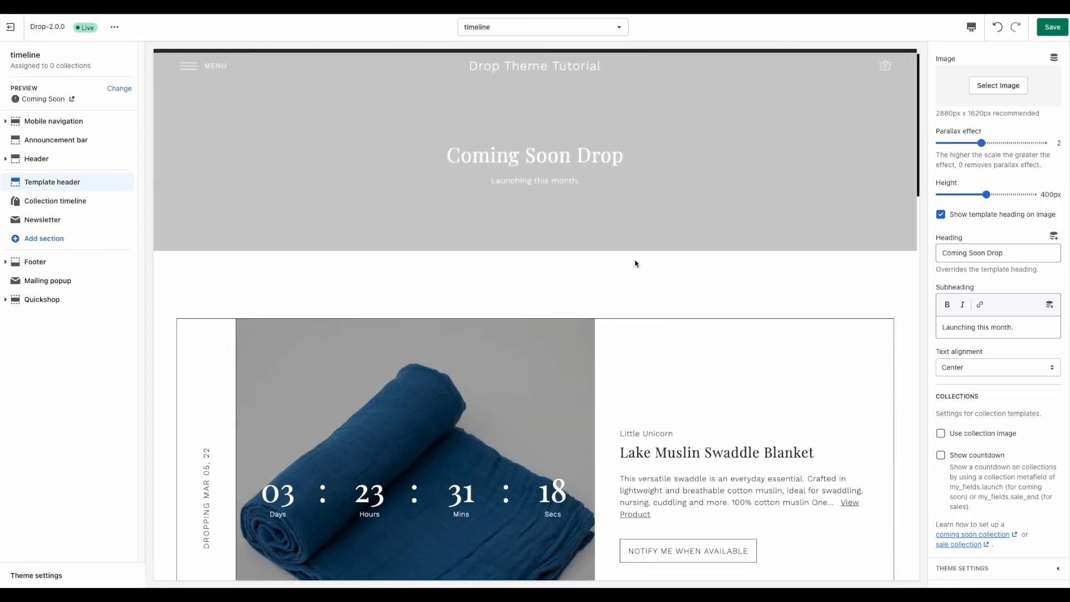
{"action": "scroll", "coordinate": [635, 263], "scroll_direction": "up", "scroll_amount": 1}
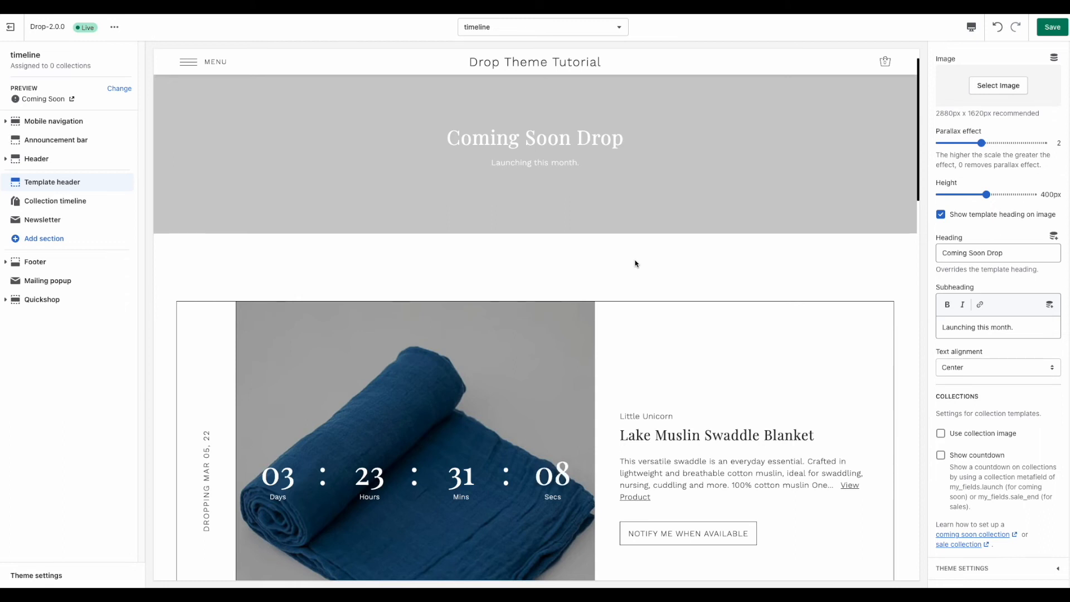
{"action": "scroll", "coordinate": [635, 263], "scroll_direction": "down", "scroll_amount": 4}
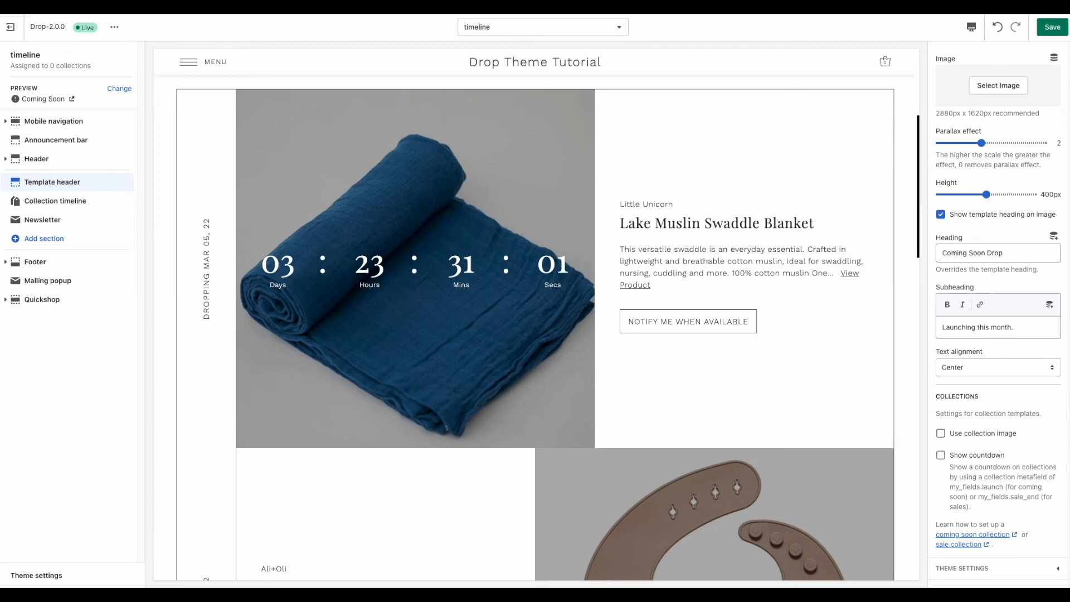
{"action": "scroll", "coordinate": [652, 141], "scroll_direction": "down", "scroll_amount": 2}
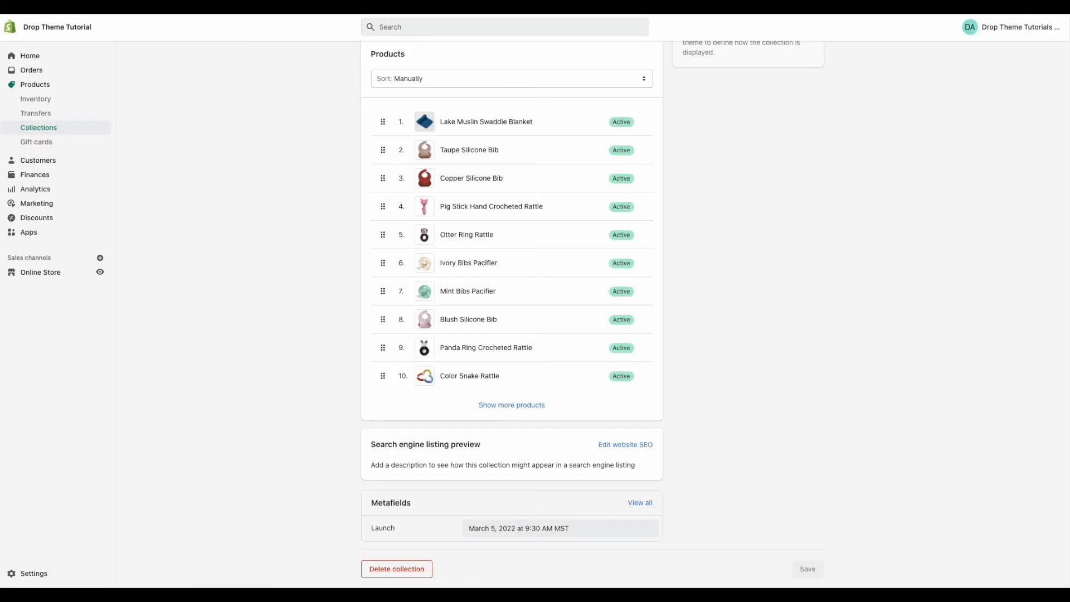
Step: Start a new collection and title it "Drops"
{"action": "scroll", "coordinate": [289, 187], "scroll_direction": "up", "scroll_amount": 6}
{"action": "left_click", "coordinate": [49, 129]}
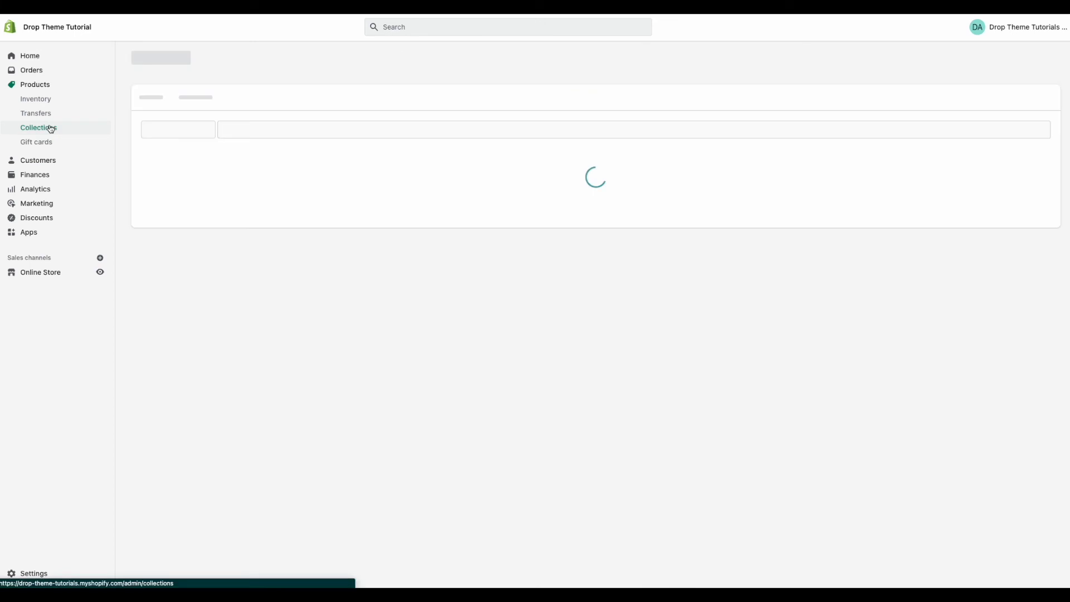
{"action": "left_click", "coordinate": [1024, 65]}
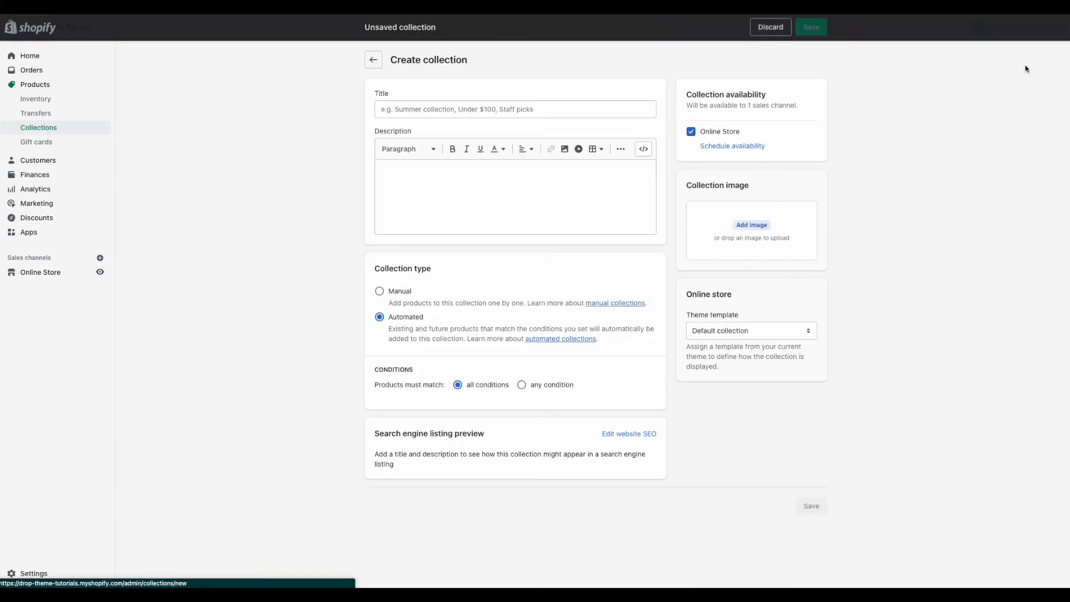
{"action": "left_click", "coordinate": [500, 109]}
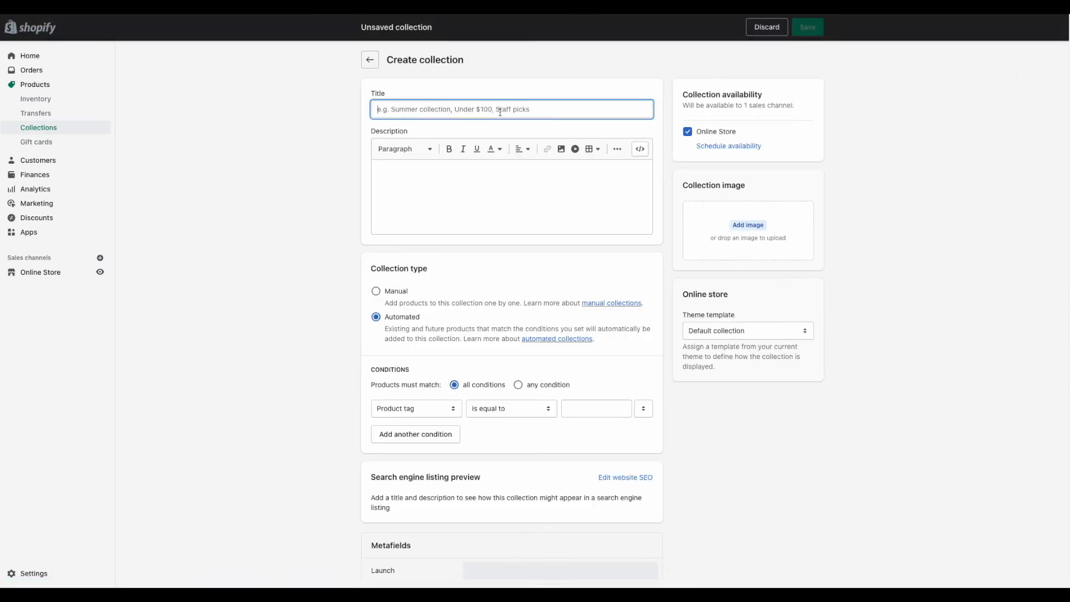
{"action": "type", "text": "Ou"}
{"action": "key", "text": "BackSpace"}
{"action": "key", "text": "BackSpace"}
{"action": "type", "text": "Drops"}
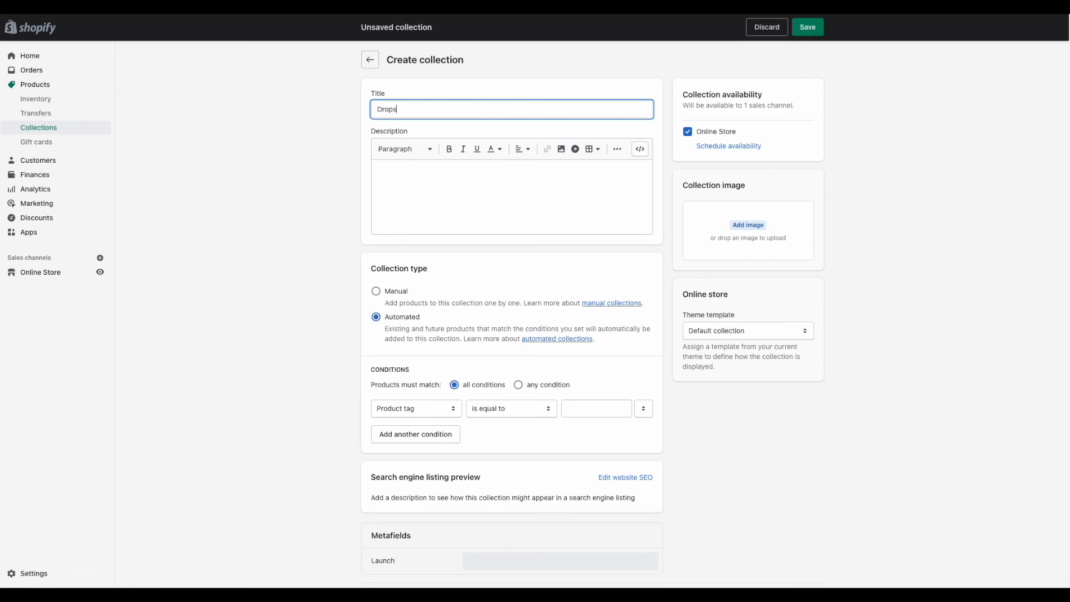
Step: Try to save the Drops collection without filling in its product tag condition
{"action": "left_click", "coordinate": [449, 186]}
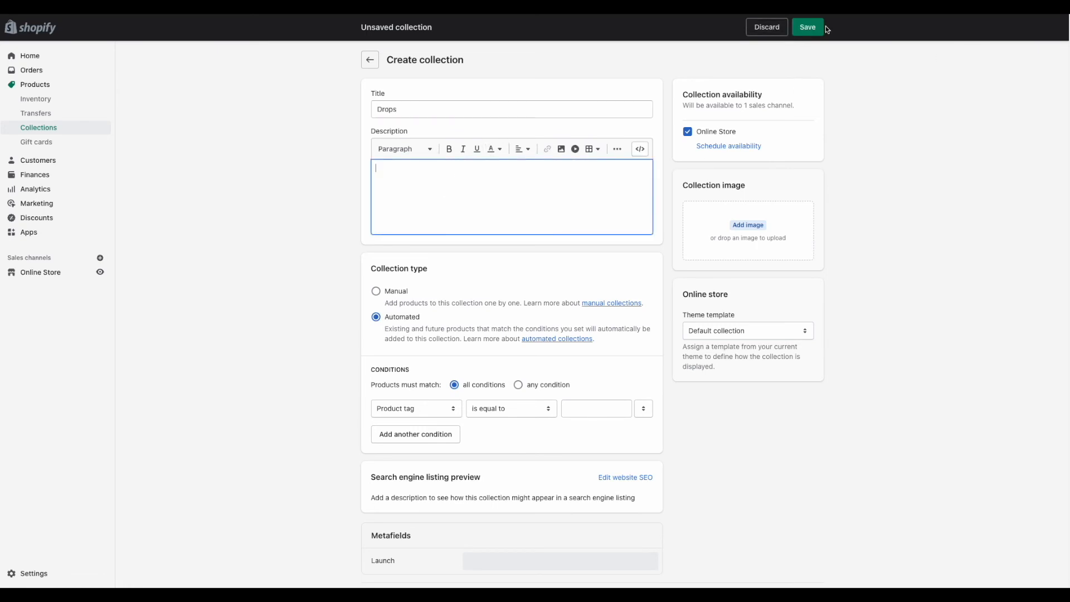
{"action": "scroll", "coordinate": [571, 446], "scroll_direction": "down", "scroll_amount": 1}
{"action": "left_click", "coordinate": [807, 27]}
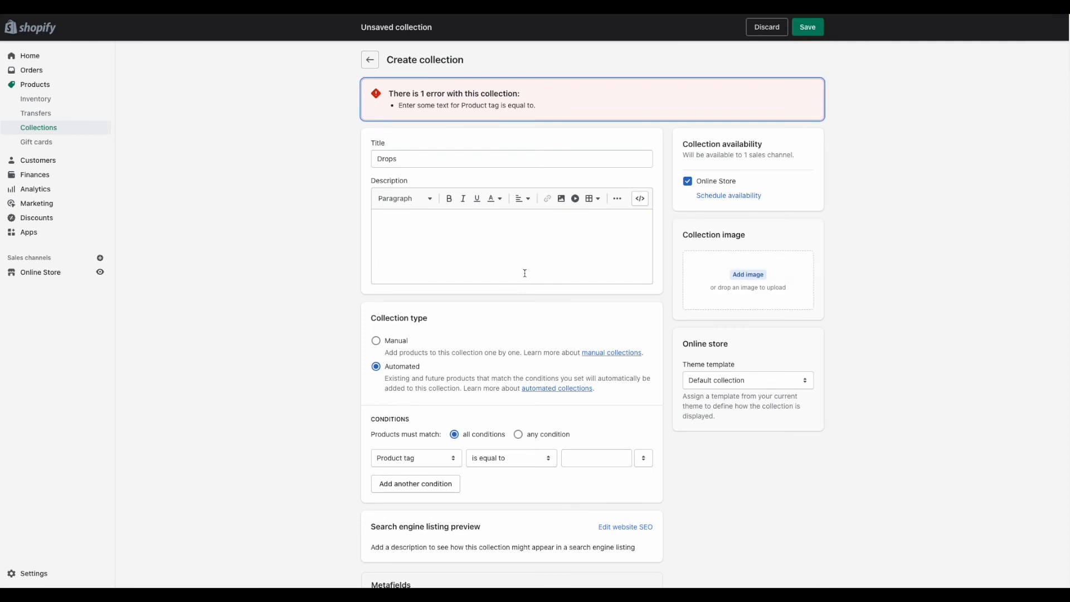
{"action": "left_click", "coordinate": [527, 266]}
Step: Set the collection's condition to Product type is equal to Print Books and save the collection
{"action": "scroll", "coordinate": [527, 266], "scroll_direction": "down", "scroll_amount": 4}
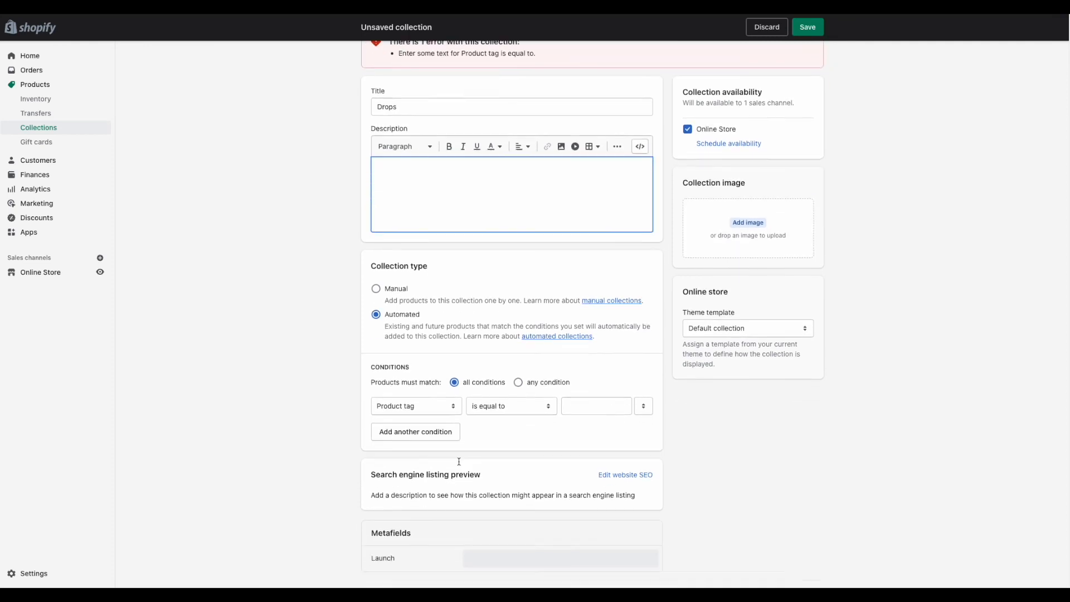
{"action": "left_click", "coordinate": [424, 377]}
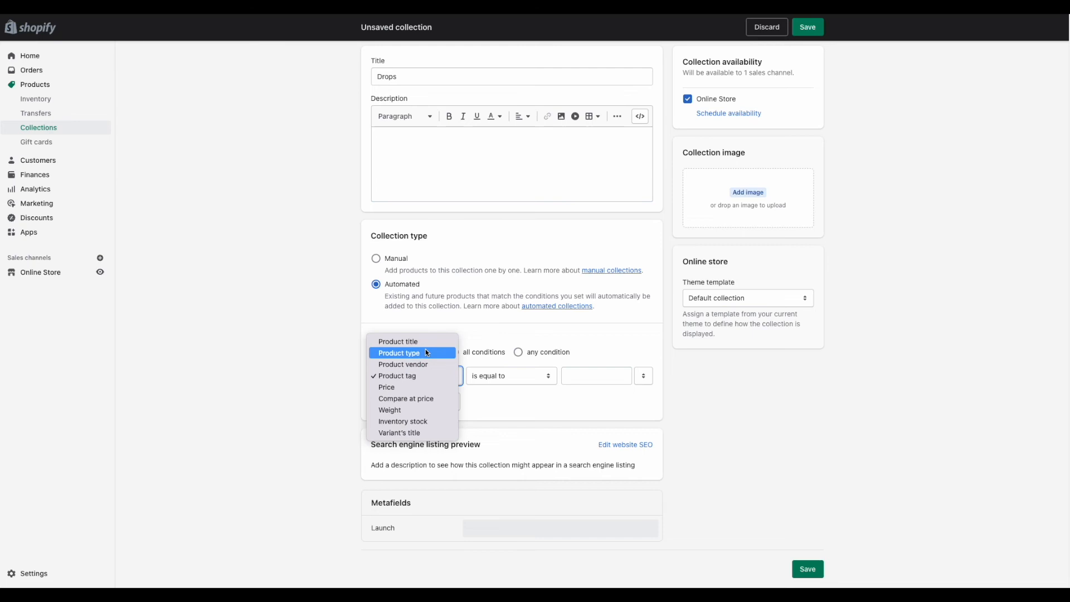
{"action": "left_click", "coordinate": [420, 353]}
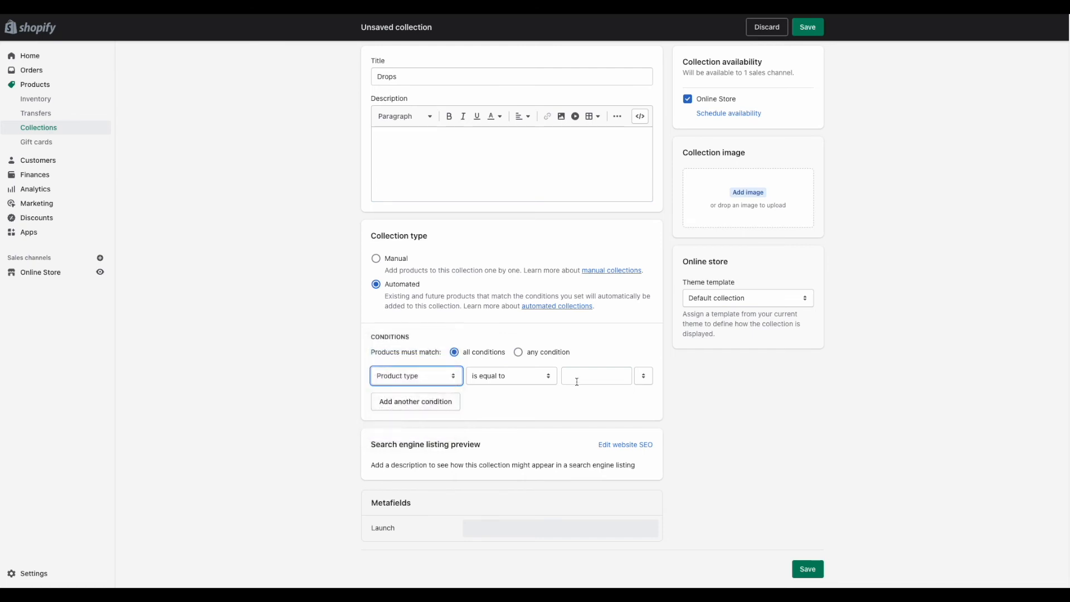
{"action": "left_click", "coordinate": [436, 381]}
{"action": "left_click", "coordinate": [526, 375]}
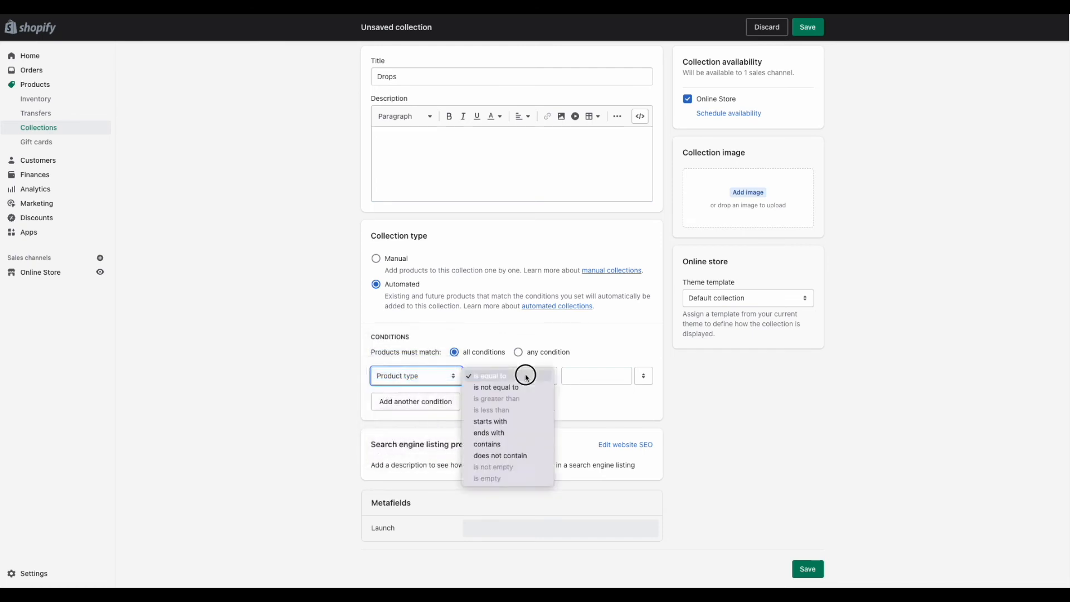
{"action": "left_click", "coordinate": [642, 378]}
{"action": "scroll", "coordinate": [605, 493], "scroll_direction": "down", "scroll_amount": 5}
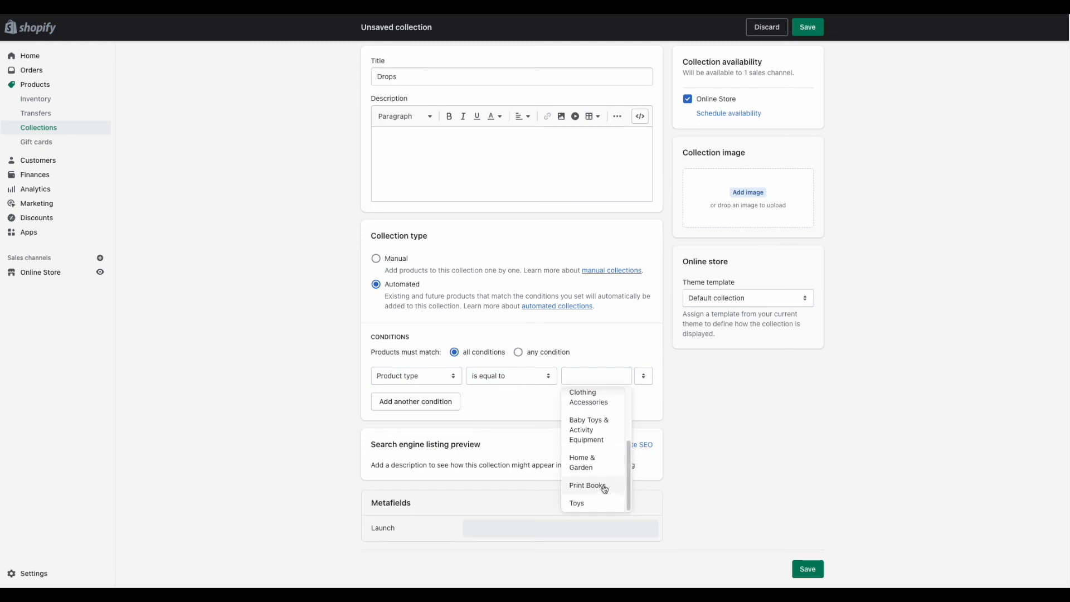
{"action": "left_click", "coordinate": [601, 489]}
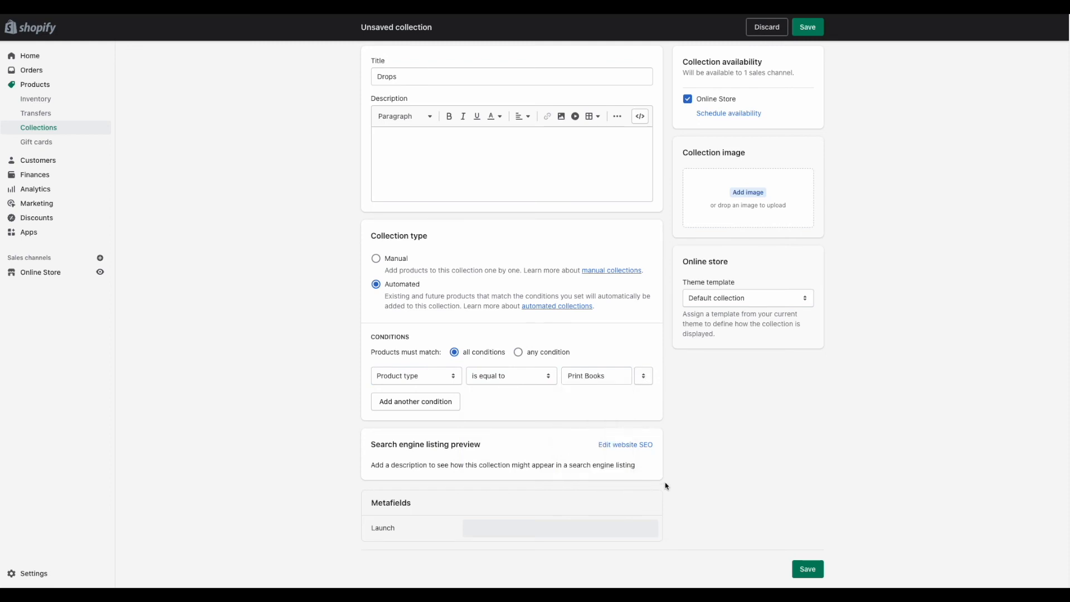
{"action": "left_click", "coordinate": [806, 28]}
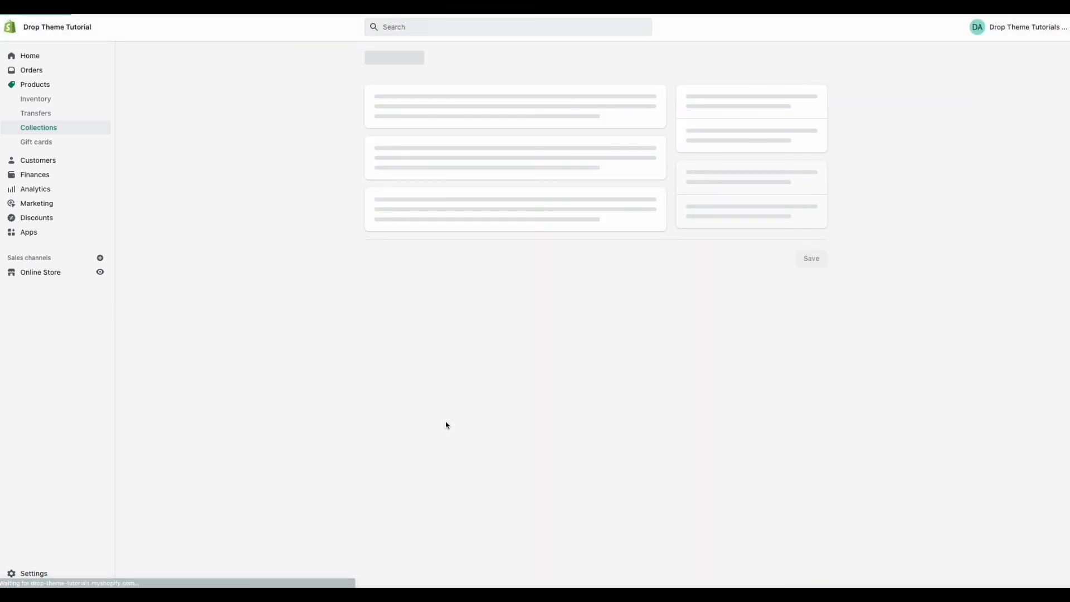
Step: Review the Drops collection's matched products, conditions and Launch metafield
{"action": "scroll", "coordinate": [581, 378], "scroll_direction": "down", "scroll_amount": 5}
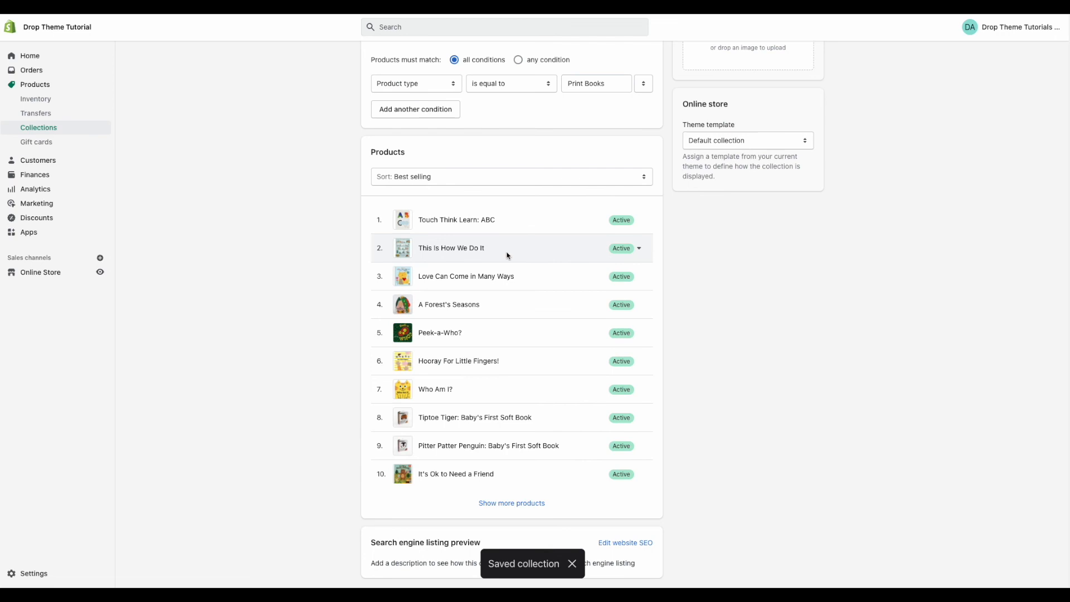
{"action": "scroll", "coordinate": [660, 428], "scroll_direction": "down", "scroll_amount": 2}
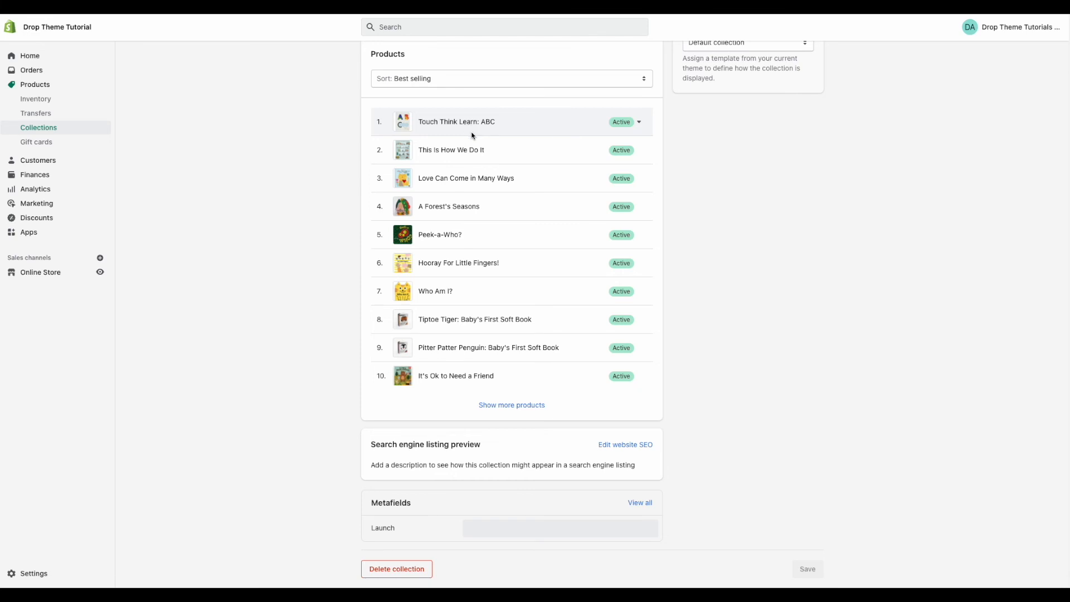
{"action": "scroll", "coordinate": [471, 198], "scroll_direction": "up", "scroll_amount": 1}
{"action": "scroll", "coordinate": [471, 199], "scroll_direction": "down", "scroll_amount": 1}
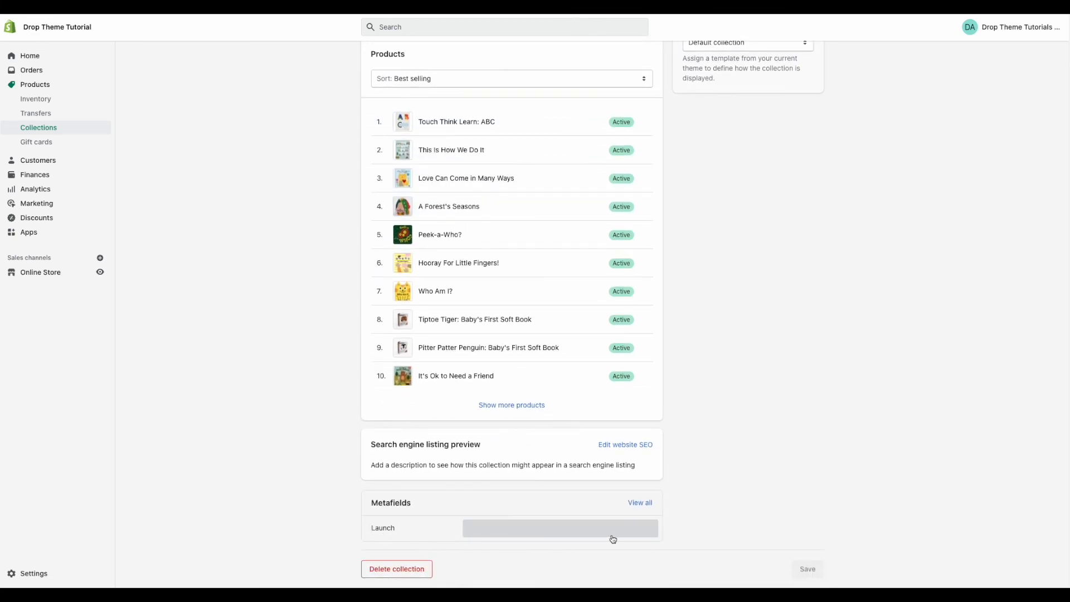
{"action": "scroll", "coordinate": [527, 538], "scroll_direction": "up", "scroll_amount": 5}
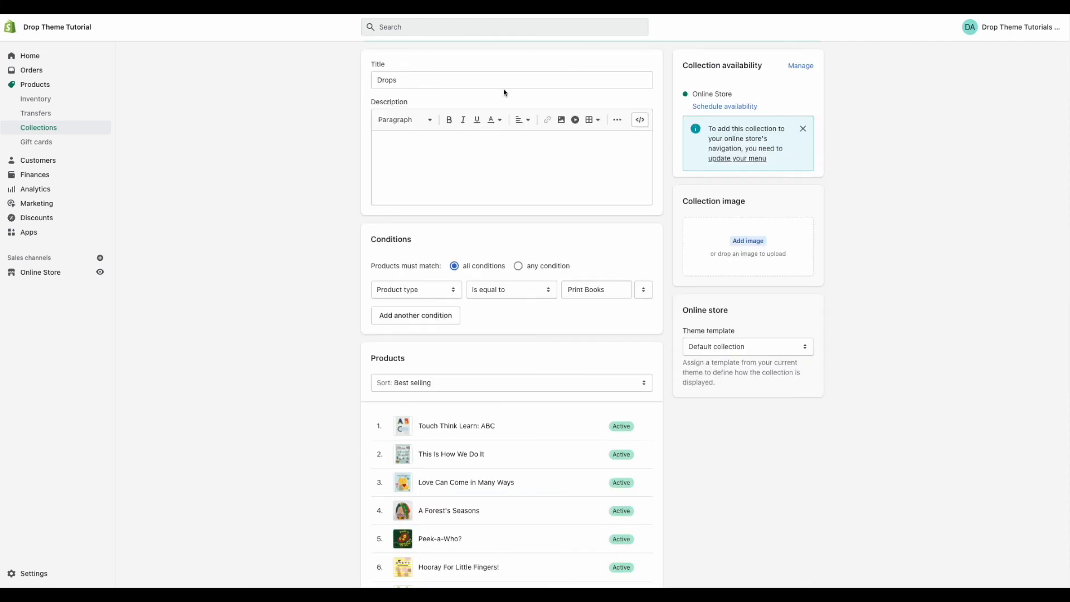
{"action": "scroll", "coordinate": [484, 229], "scroll_direction": "down", "scroll_amount": 5}
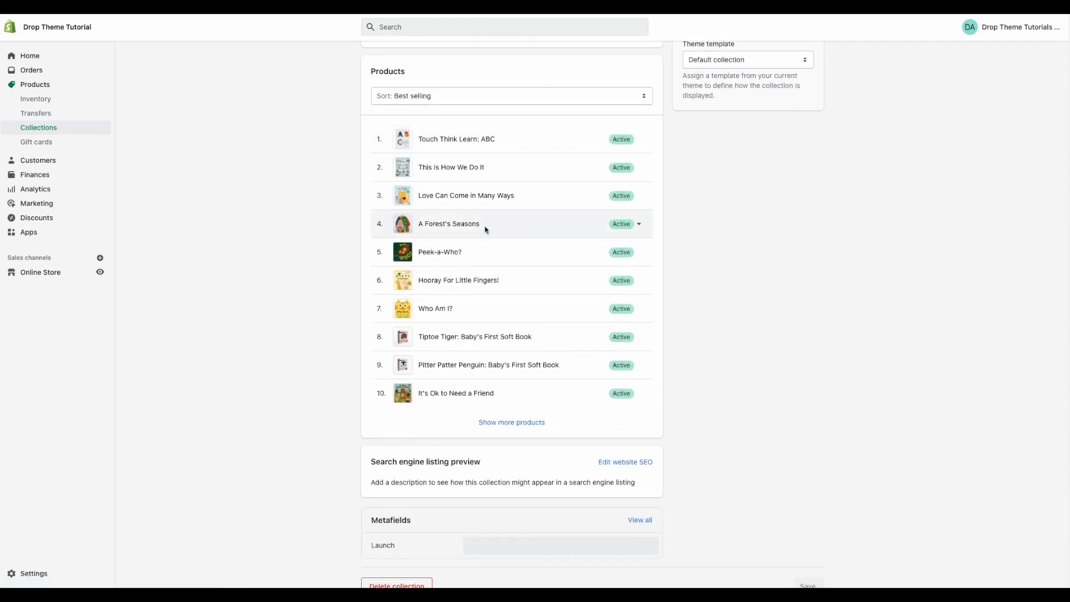
Step: Set the Launch metafield of the product "Touch Think Learn: ABC" to March 9, 2022, save it and return to the Drops collection
{"action": "right_click", "coordinate": [440, 139]}
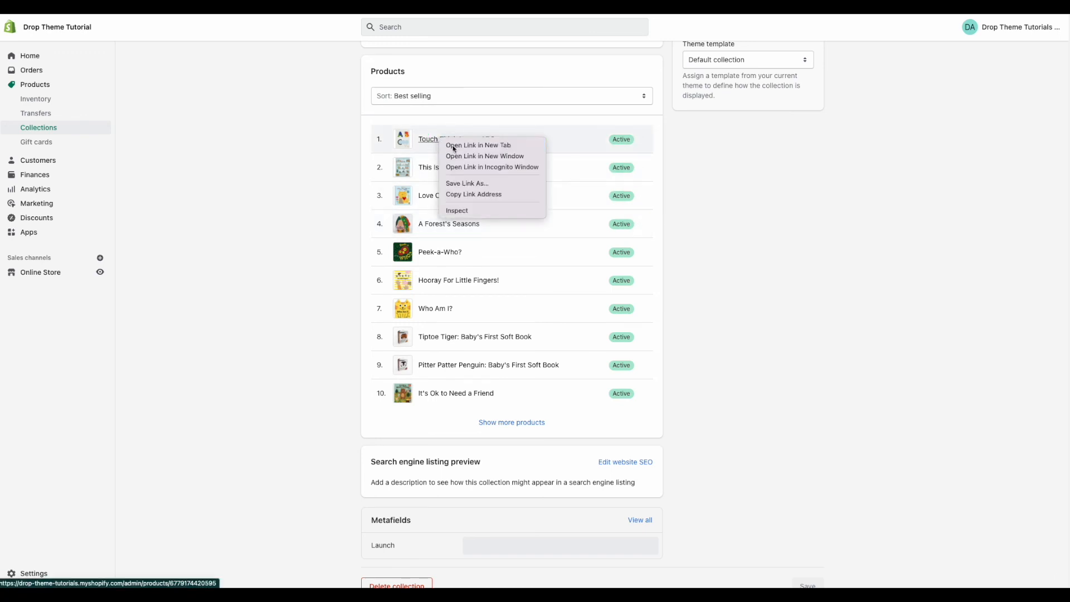
{"action": "left_click", "coordinate": [452, 145]}
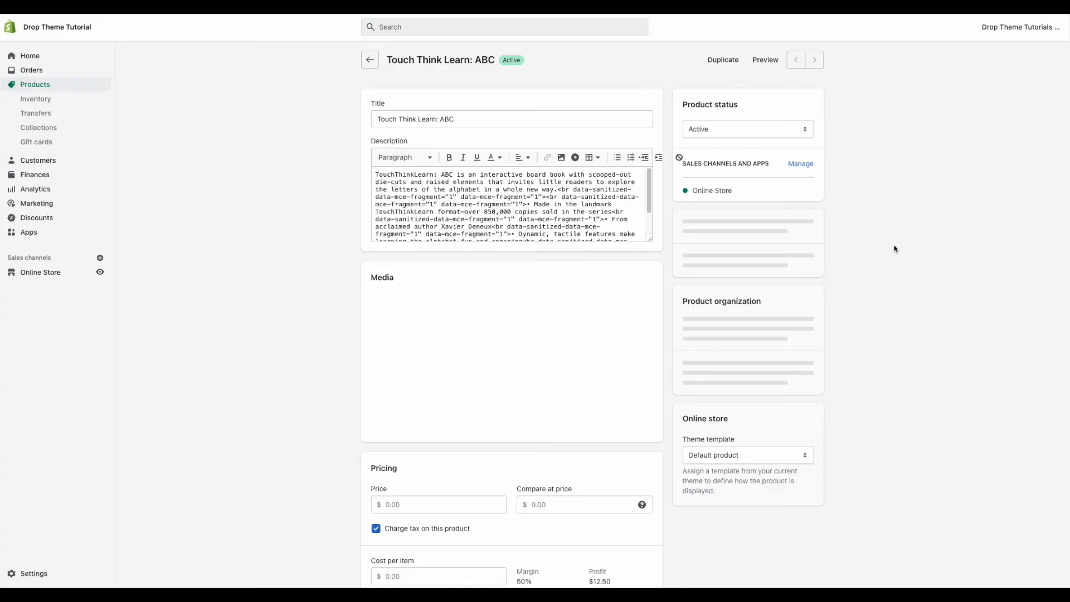
{"action": "scroll", "coordinate": [894, 249], "scroll_direction": "down", "scroll_amount": 15}
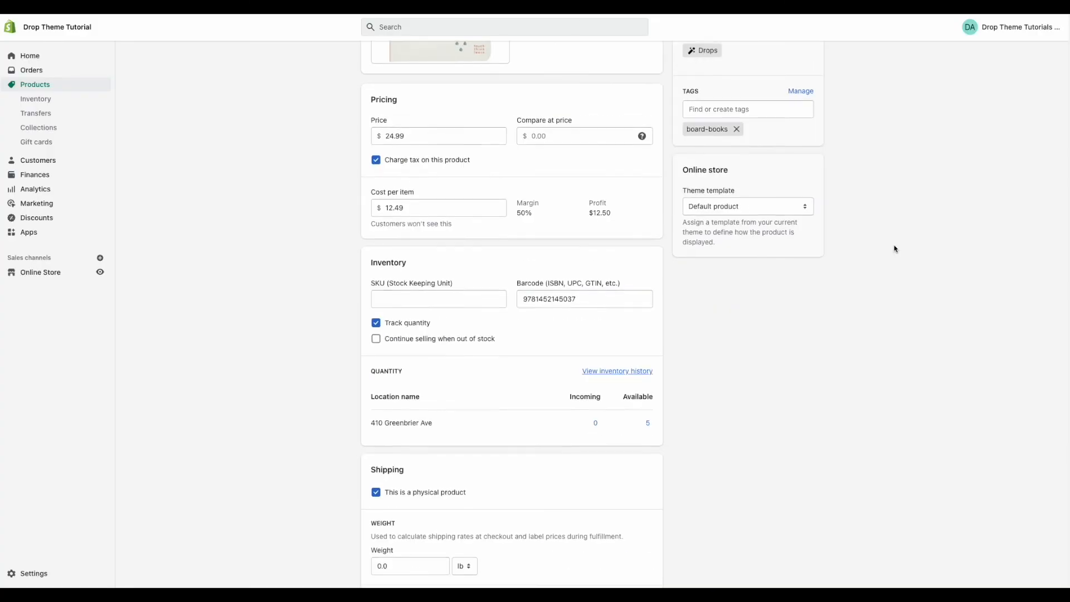
{"action": "left_click", "coordinate": [556, 528]}
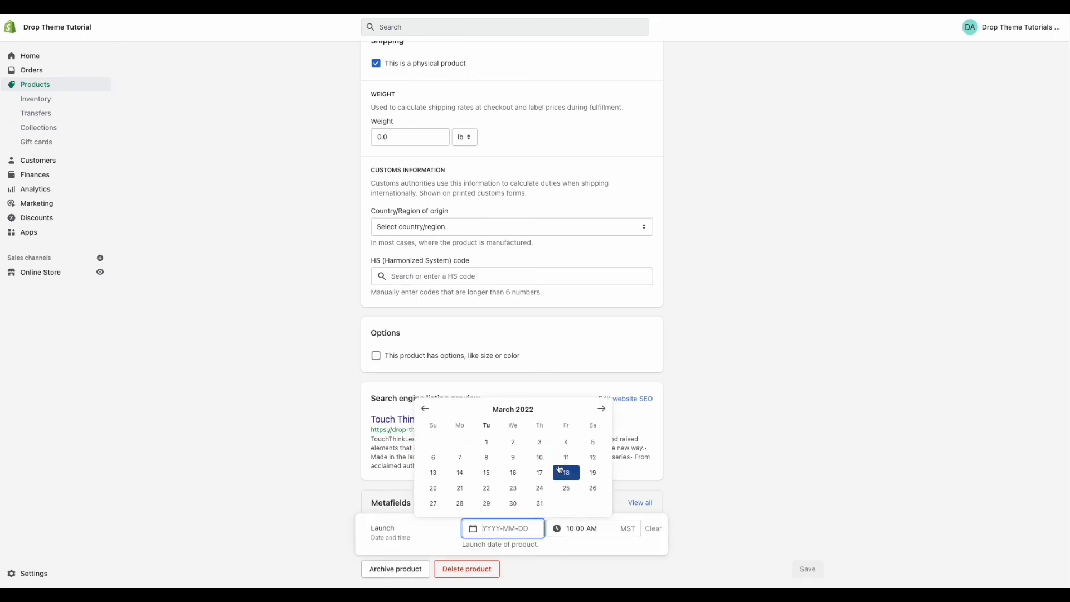
{"action": "left_click", "coordinate": [513, 457]}
{"action": "left_click", "coordinate": [804, 567]}
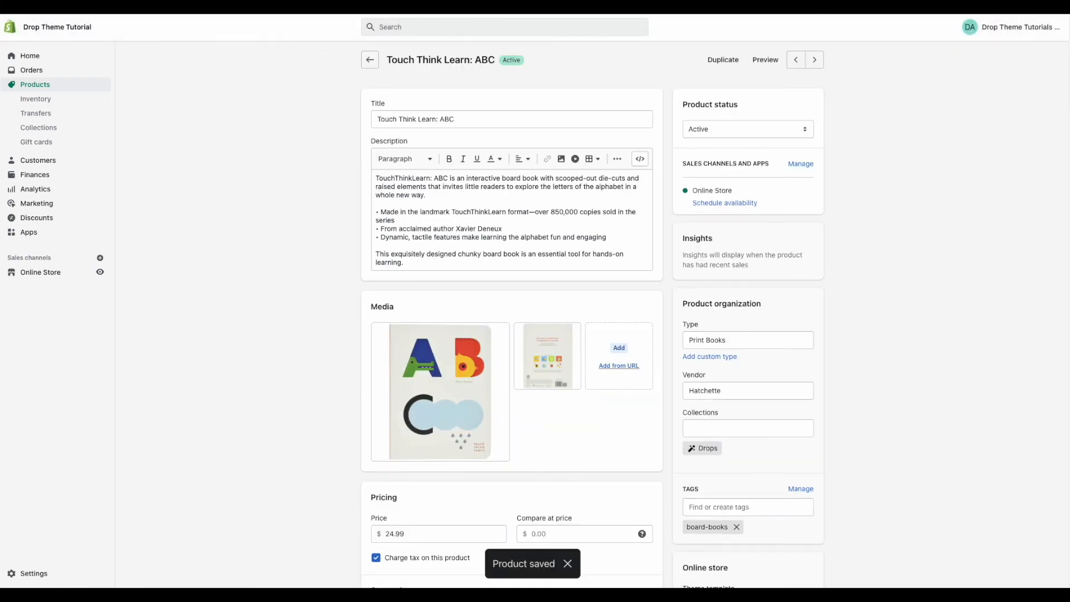
{"action": "key", "text": "super+w"}
Step: Open the product "This Is How We Do It" from the Drops collection, set its Launch metafield to March 2, 2022 and save it
{"action": "right_click", "coordinate": [429, 168]}
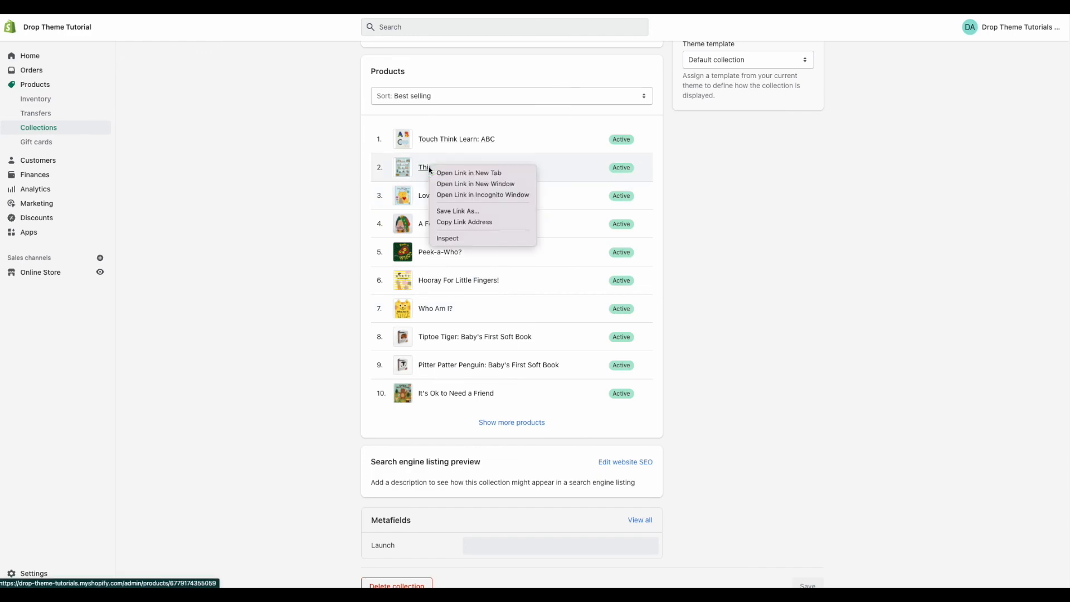
{"action": "left_click", "coordinate": [485, 172]}
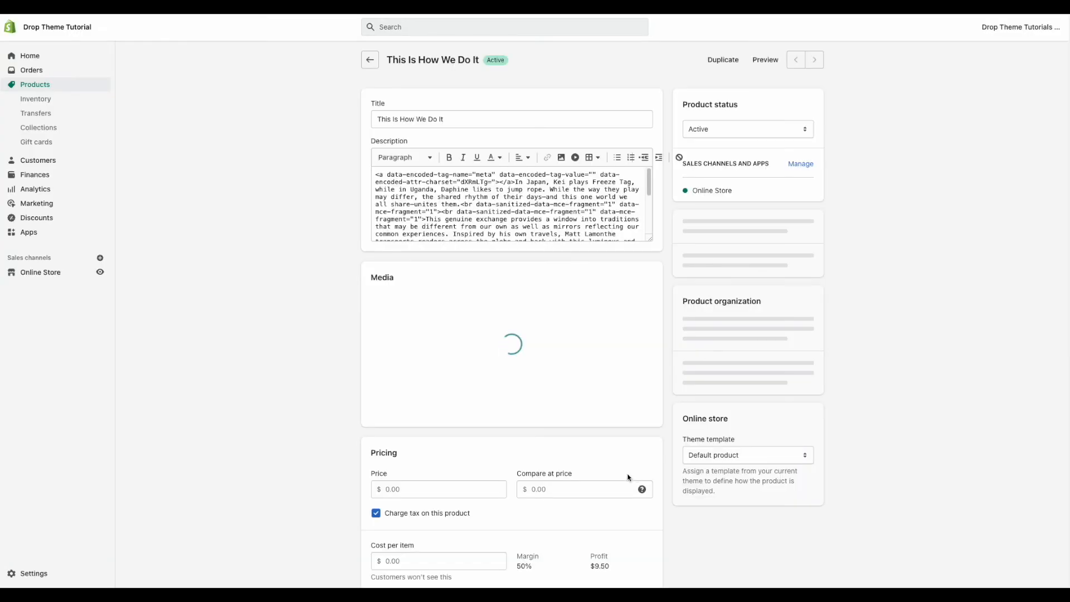
{"action": "scroll", "coordinate": [549, 493], "scroll_direction": "down", "scroll_amount": 10}
{"action": "scroll", "coordinate": [540, 496], "scroll_direction": "down", "scroll_amount": 5}
{"action": "left_click", "coordinate": [514, 530]}
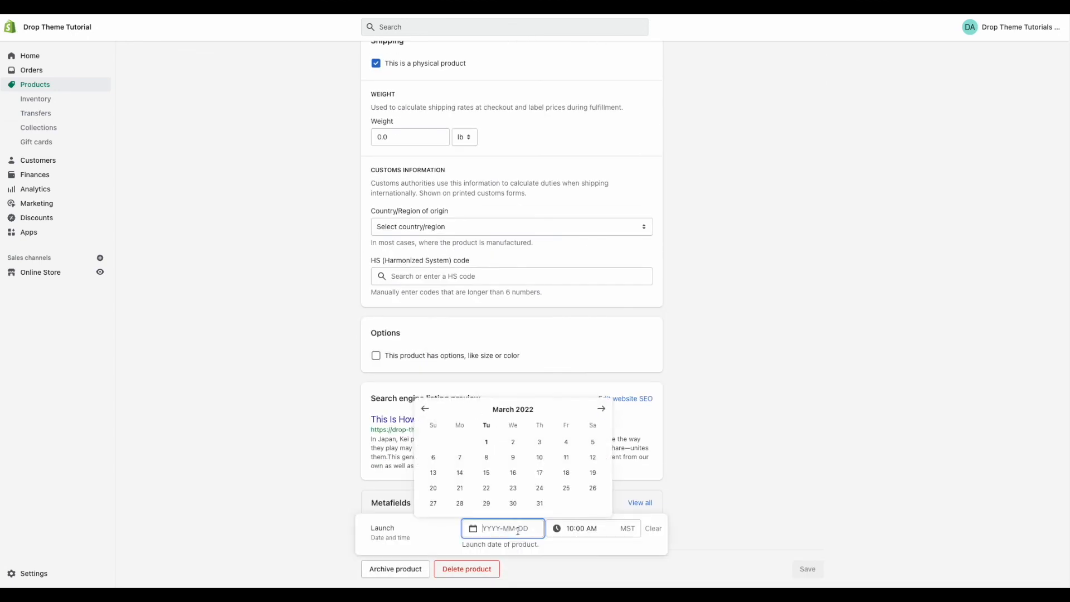
{"action": "left_click", "coordinate": [513, 442]}
{"action": "left_click", "coordinate": [811, 569]}
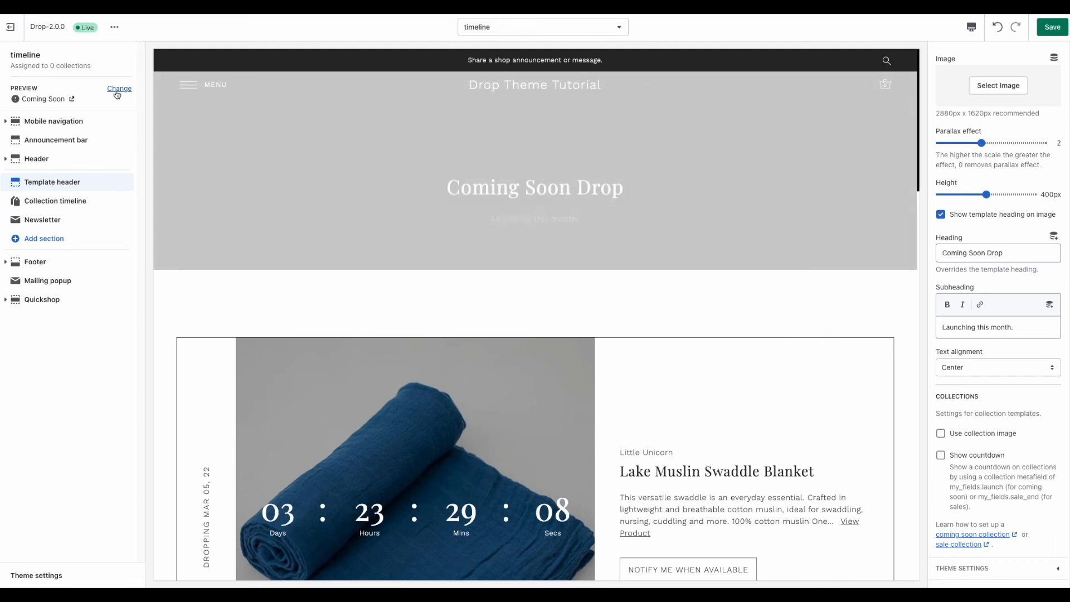
Step: Preview the timeline template with the Drops collection and examine each product's drop date and countdown
{"action": "left_click", "coordinate": [118, 93]}
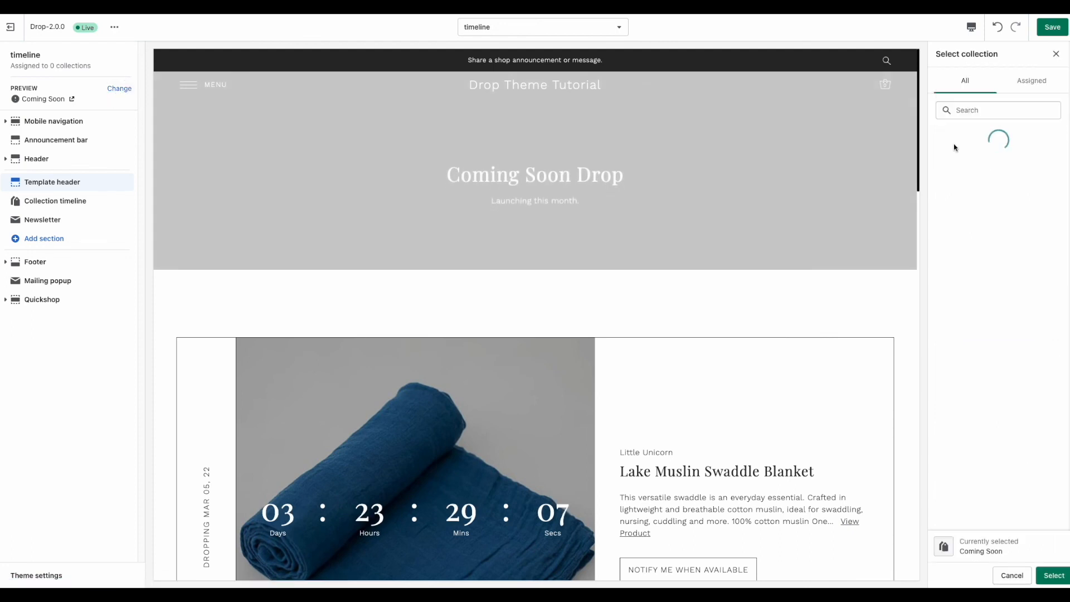
{"action": "left_click", "coordinate": [994, 165]}
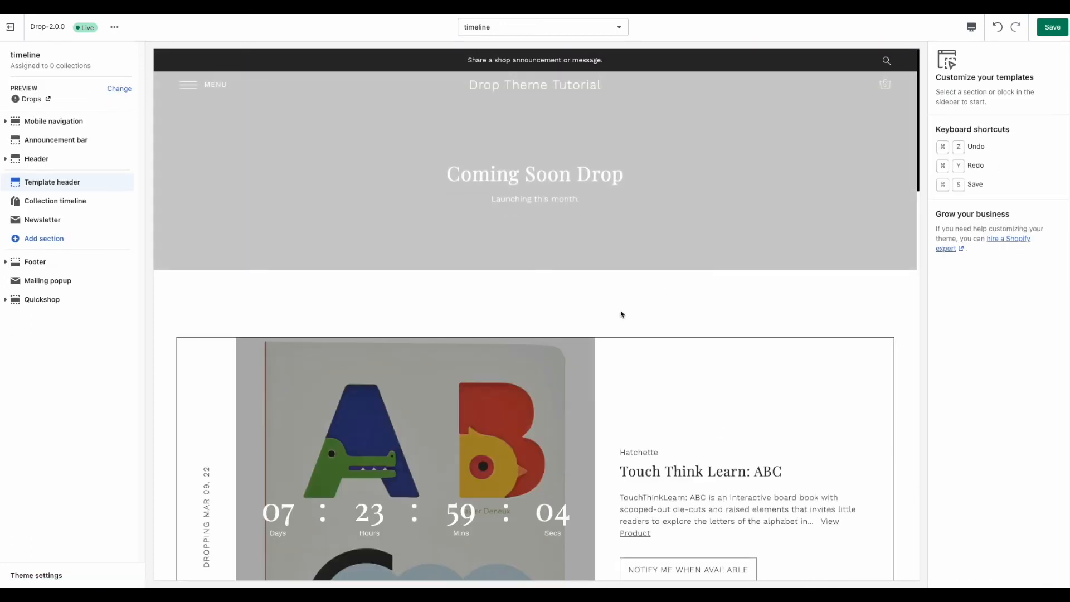
{"action": "scroll", "coordinate": [704, 310], "scroll_direction": "down", "scroll_amount": 2}
{"action": "scroll", "coordinate": [700, 306], "scroll_direction": "down", "scroll_amount": 5}
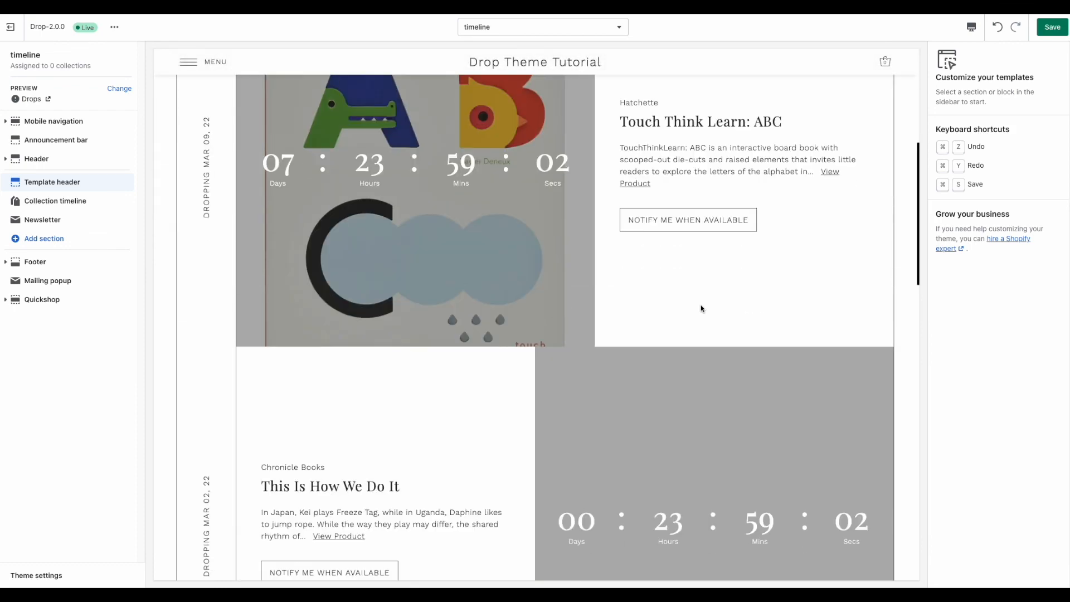
{"action": "scroll", "coordinate": [650, 422], "scroll_direction": "down", "scroll_amount": 4}
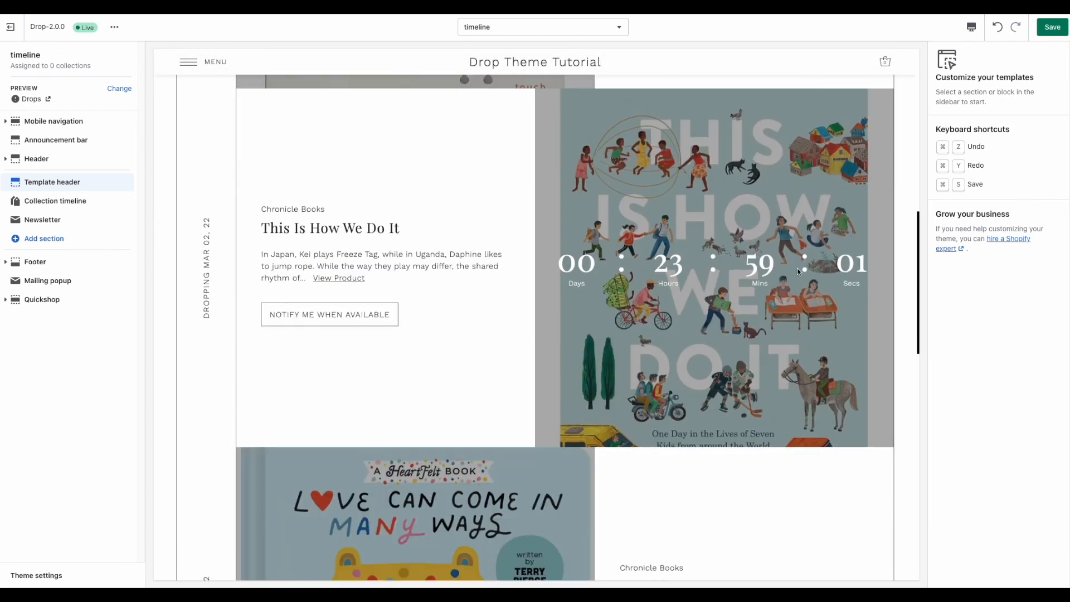
{"action": "scroll", "coordinate": [692, 298], "scroll_direction": "up", "scroll_amount": 6}
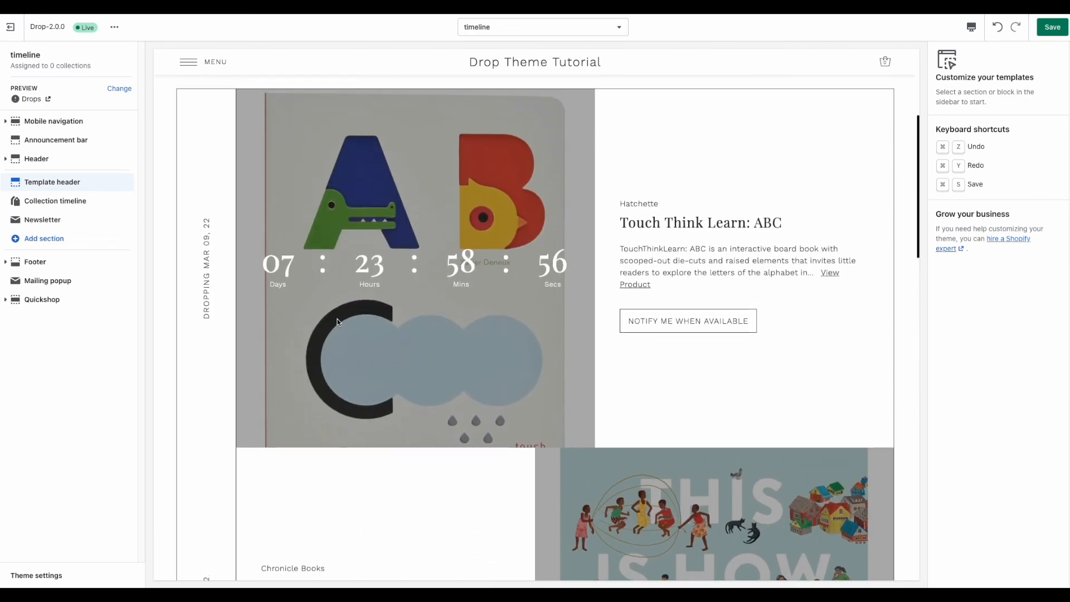
{"action": "left_click_drag", "start_coordinate": [206, 326], "coordinate": [207, 216]}
{"action": "scroll", "coordinate": [222, 252], "scroll_direction": "down", "scroll_amount": 6}
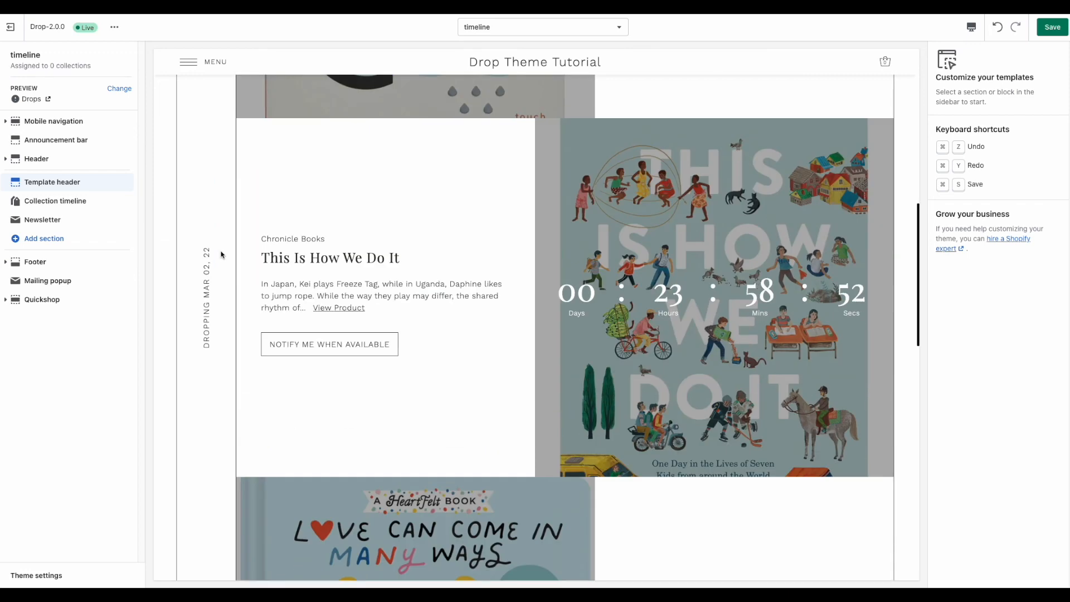
{"action": "left_click_drag", "start_coordinate": [205, 350], "coordinate": [204, 247]}
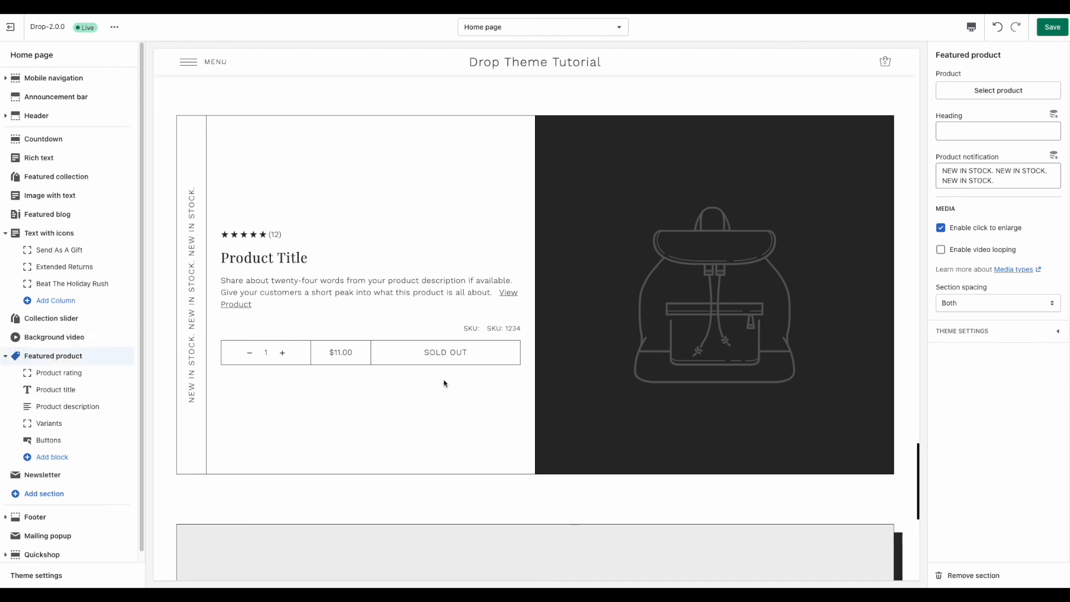
Step: Assign Lake Muslin Swaddle Blanket to the home page's Featured product section and check its availability date
{"action": "left_click", "coordinate": [991, 95]}
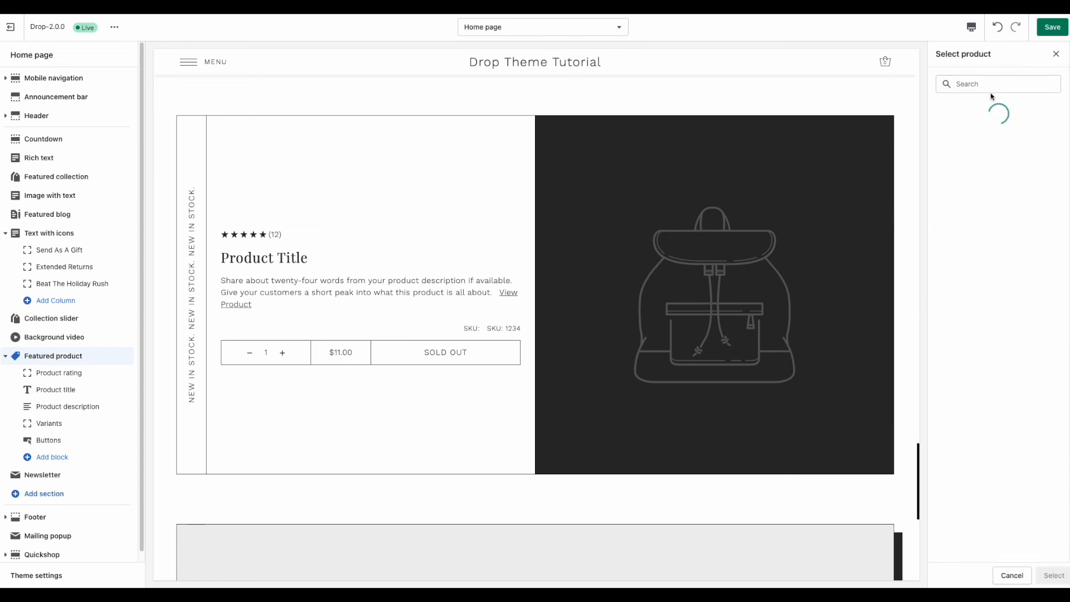
{"action": "left_click", "coordinate": [1004, 87]}
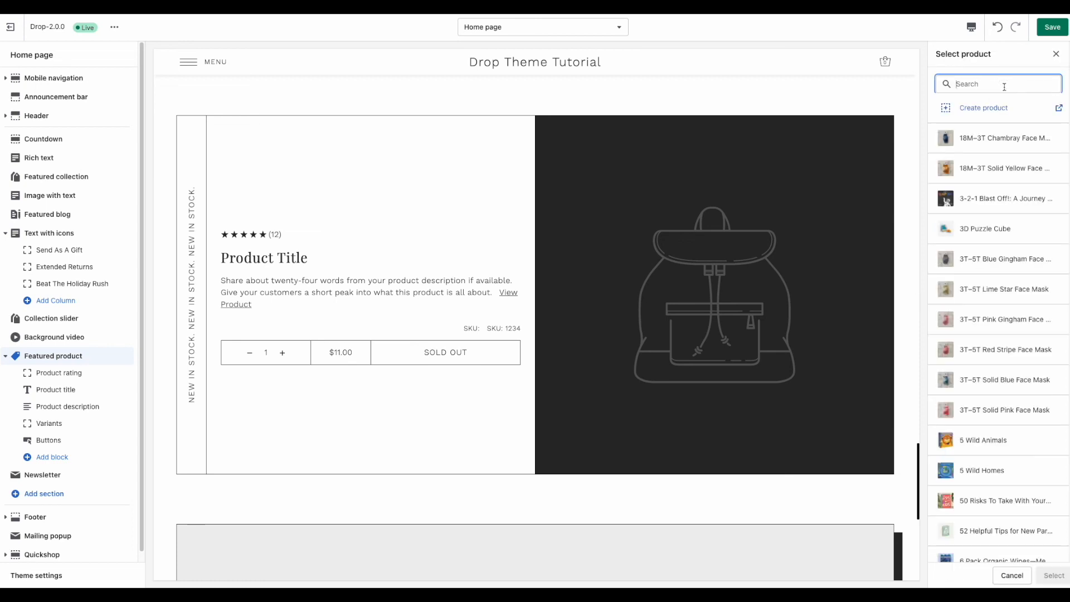
{"action": "type", "text": "Lake mus"}
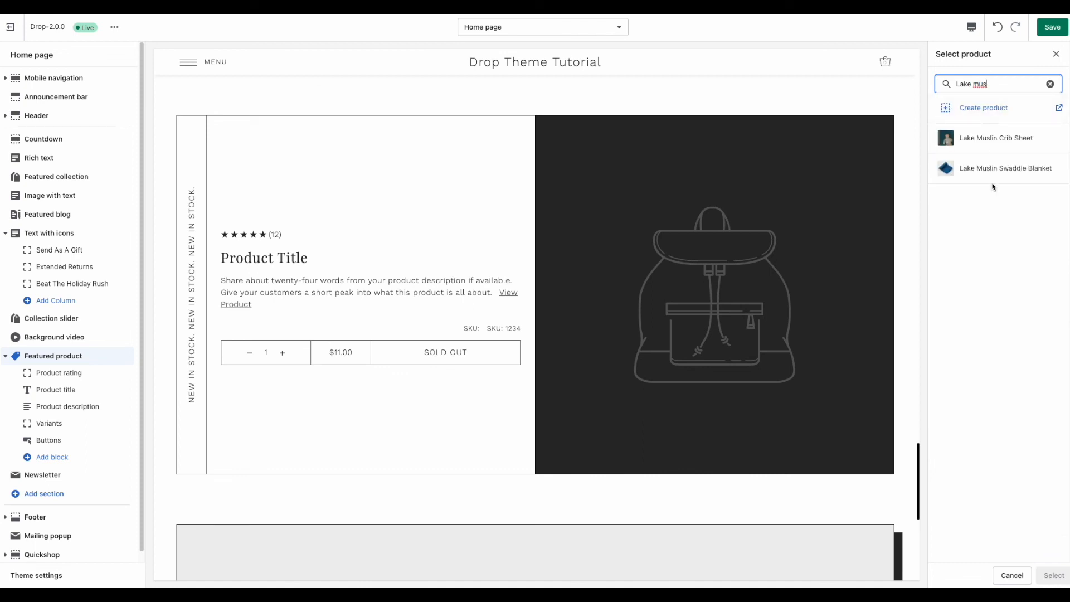
{"action": "left_click", "coordinate": [946, 168]}
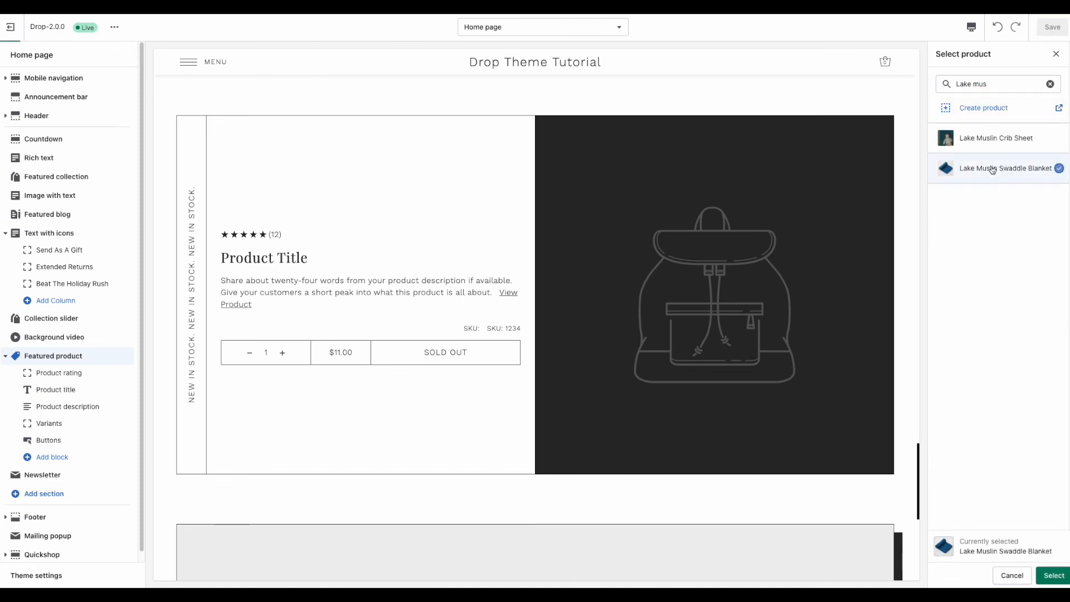
{"action": "left_click", "coordinate": [1047, 581]}
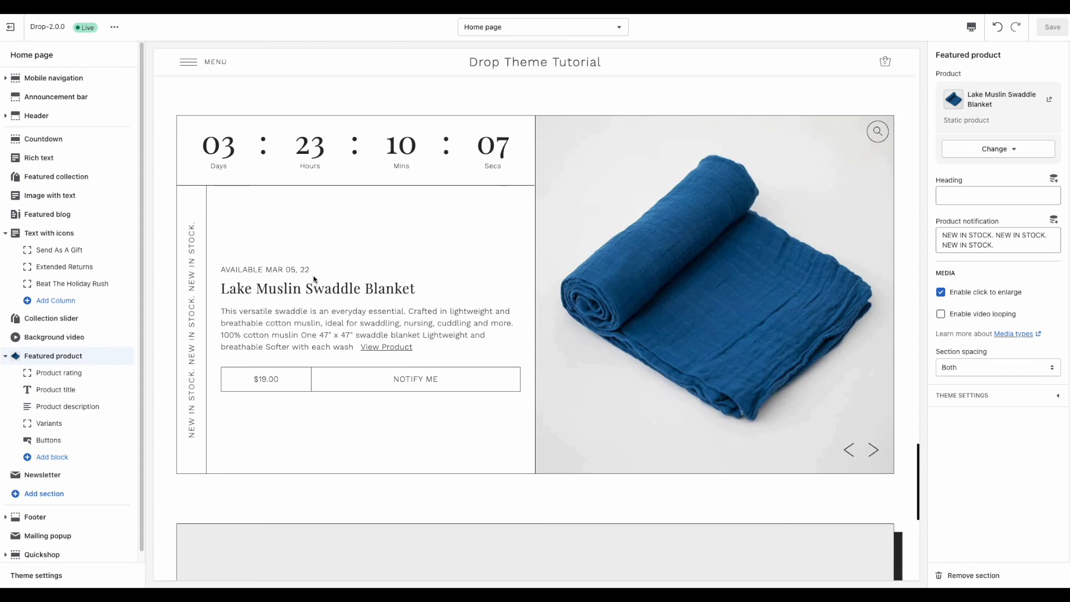
{"action": "left_click_drag", "start_coordinate": [314, 277], "coordinate": [217, 279]}
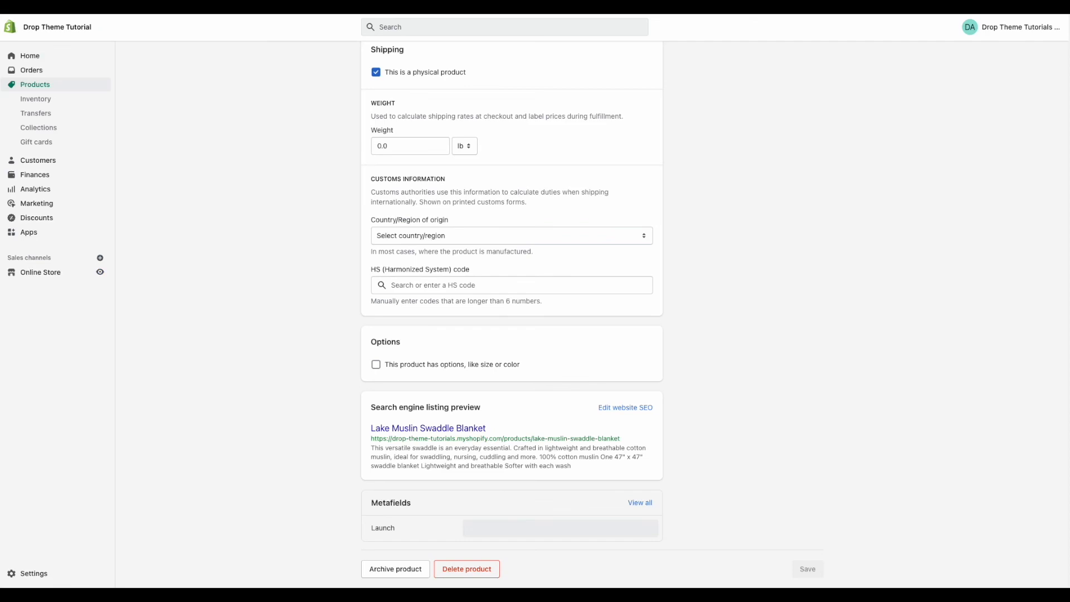
Step: Set the Lake Muslin Swaddle Blanket's Launch metafield to March 24, 2022, save it and check the countdown in the home page's Featured product section
{"action": "scroll", "coordinate": [405, 519], "scroll_direction": "up", "scroll_amount": 15}
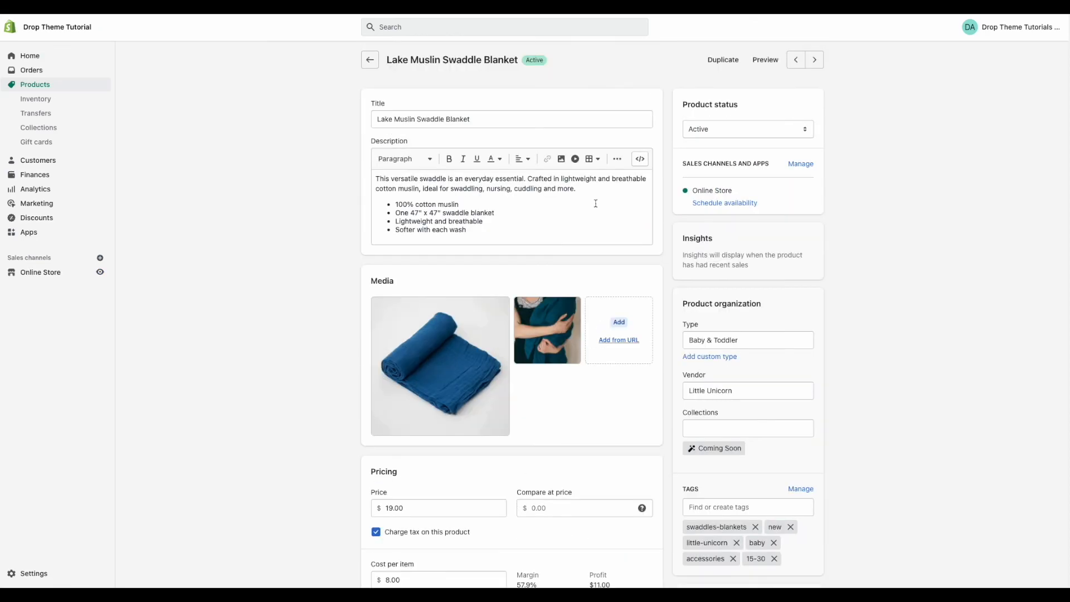
{"action": "scroll", "coordinate": [615, 206], "scroll_direction": "down", "scroll_amount": 15}
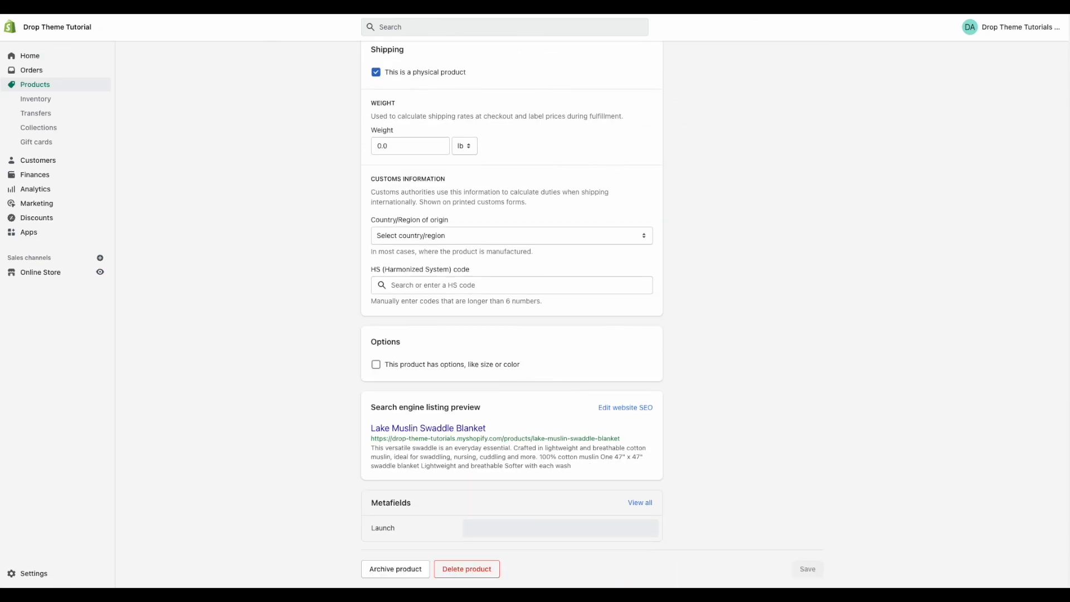
{"action": "left_click", "coordinate": [561, 536]}
{"action": "left_click", "coordinate": [539, 486]}
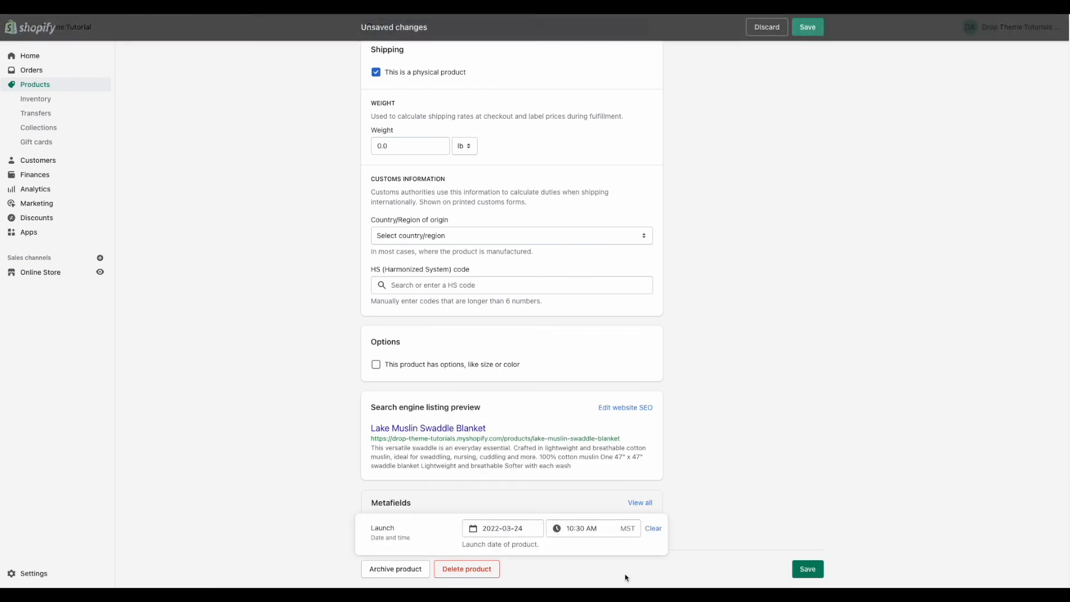
{"action": "left_click", "coordinate": [807, 569]}
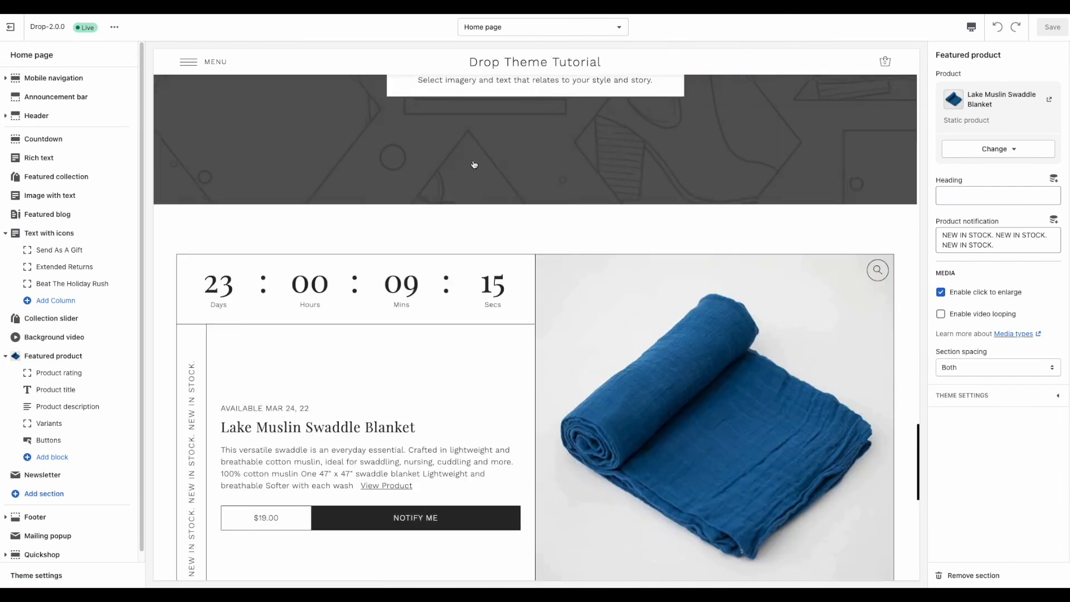
{"action": "left_click_drag", "start_coordinate": [203, 287], "coordinate": [310, 281]}
{"action": "left_click", "coordinate": [329, 310]}
{"action": "scroll", "coordinate": [328, 311], "scroll_direction": "down", "scroll_amount": 1}
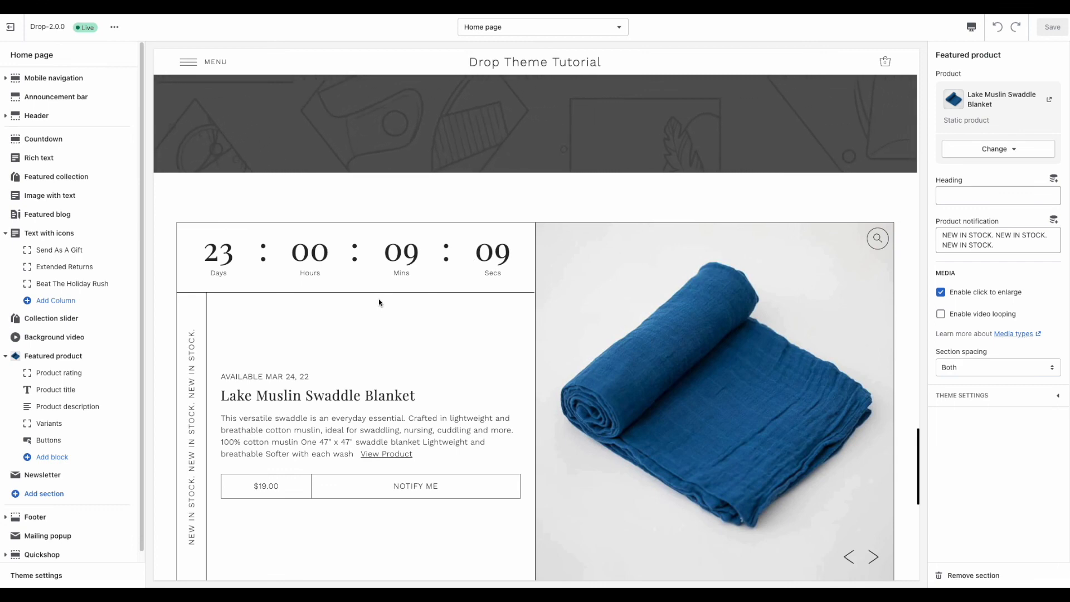
{"action": "scroll", "coordinate": [379, 303], "scroll_direction": "down", "scroll_amount": 1}
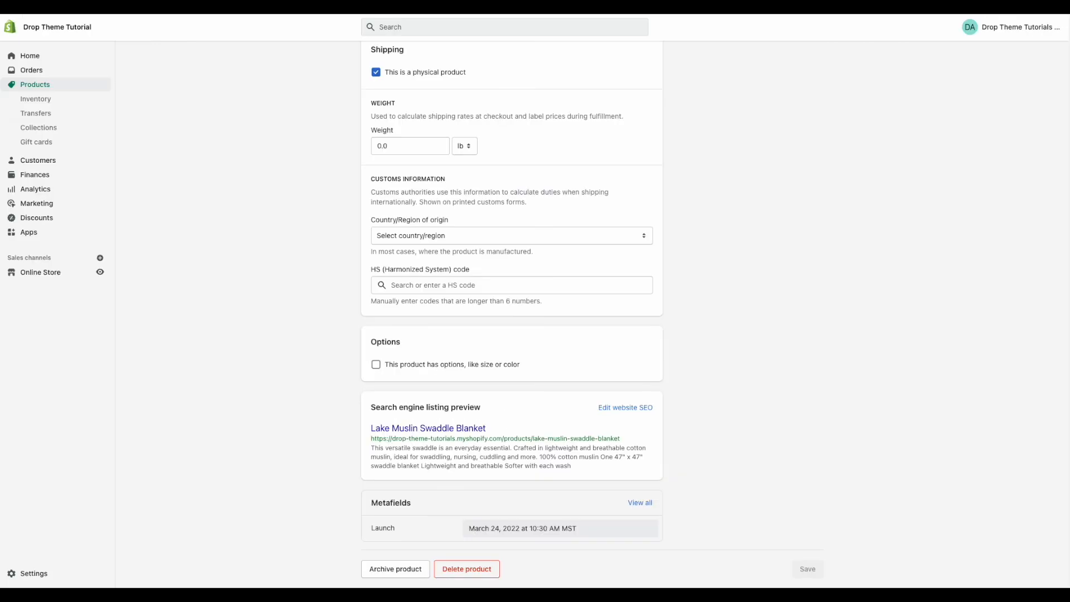
Step: Clear the Launch metafield of the Lake Muslin Swaddle Blanket and save the product
{"action": "left_click", "coordinate": [642, 532]}
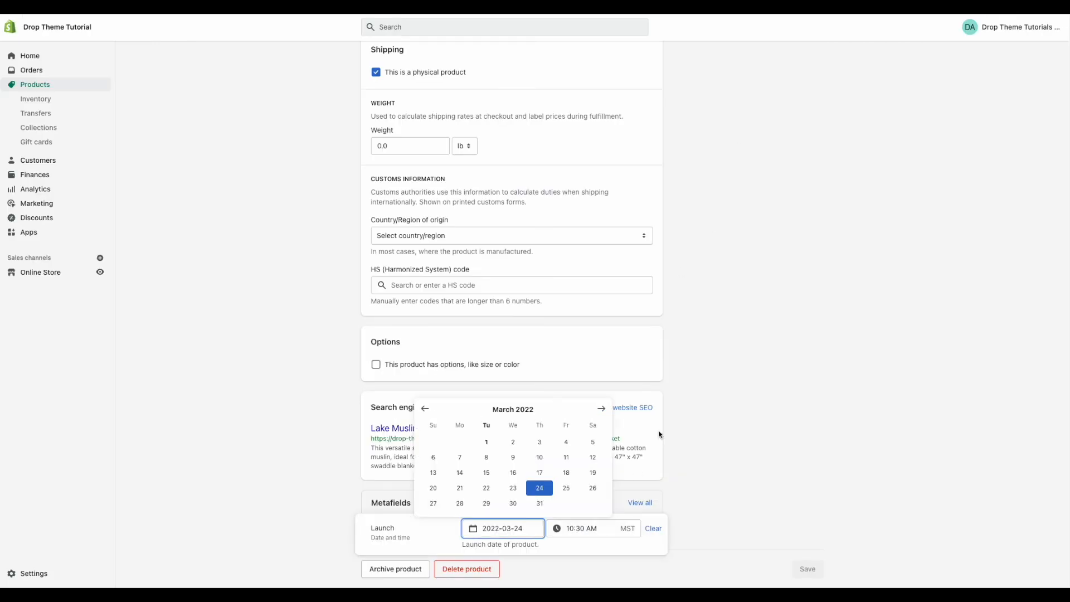
{"action": "left_click", "coordinate": [660, 535]}
{"action": "left_click", "coordinate": [808, 569]}
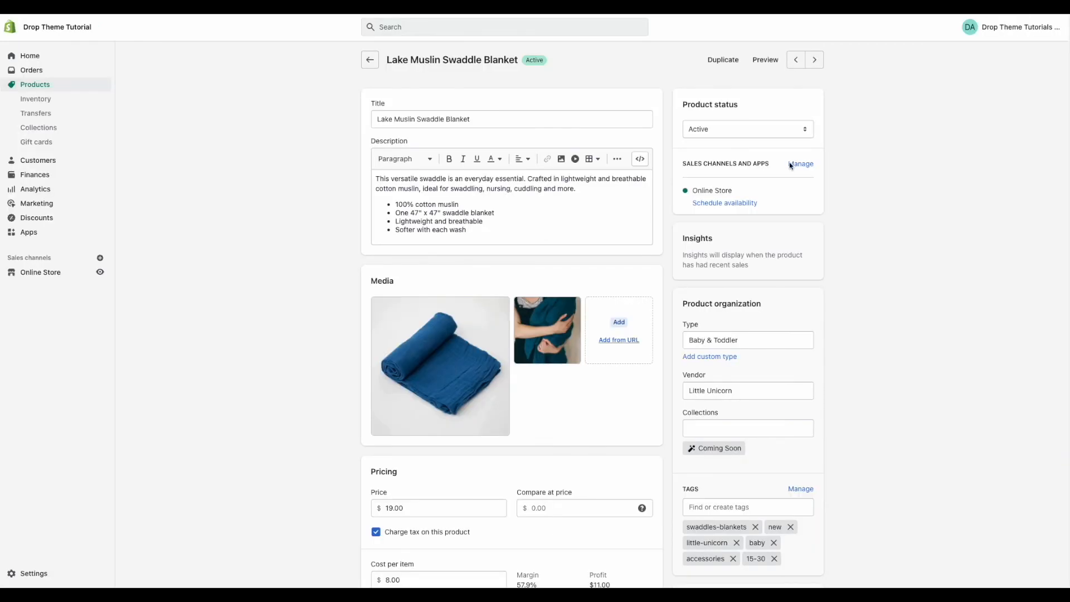
{"action": "scroll", "coordinate": [790, 166], "scroll_direction": "down", "scroll_amount": 1}
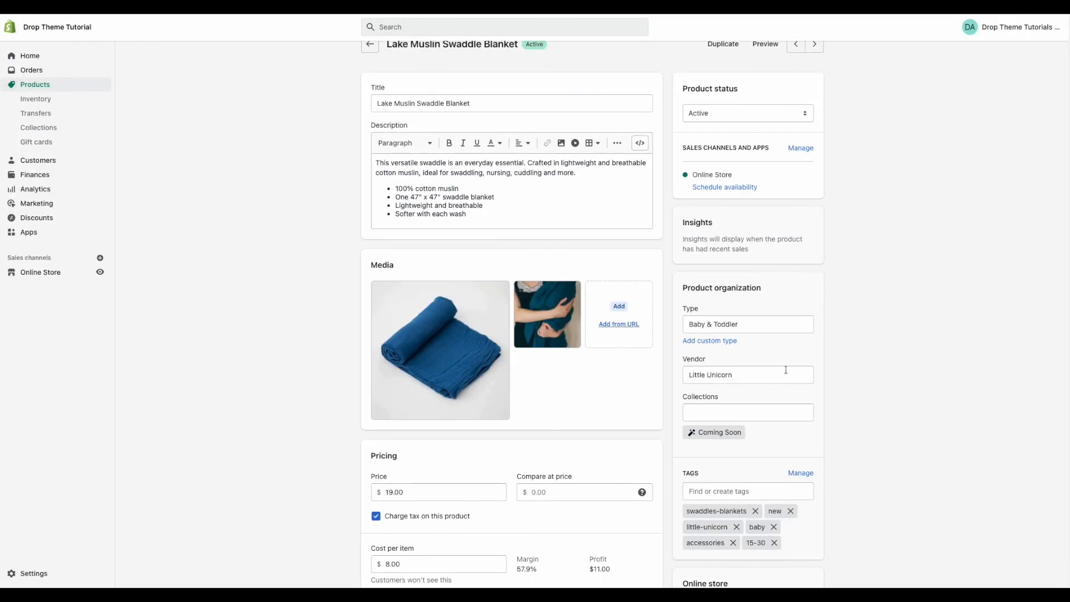